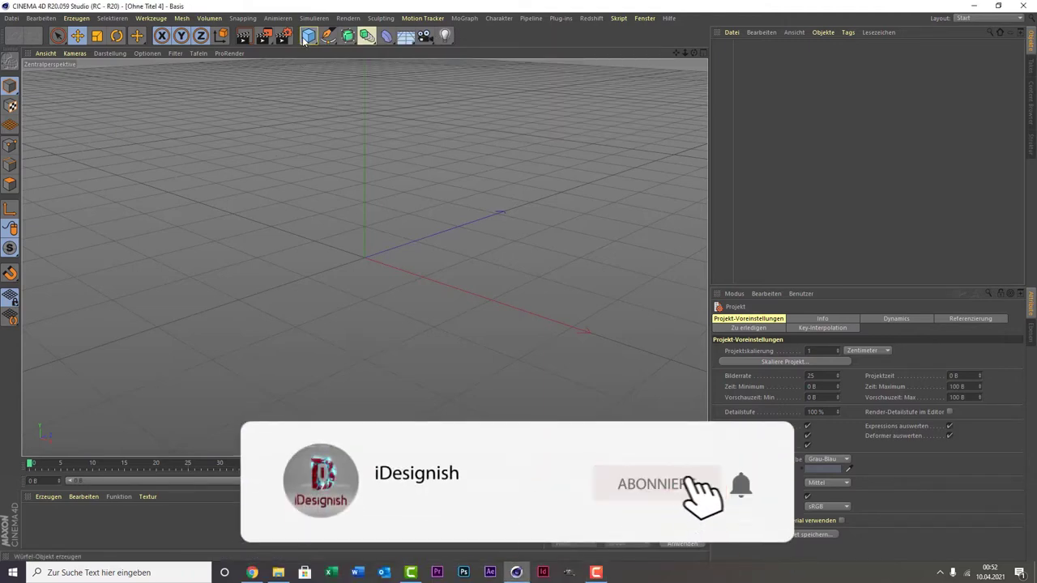
Add a cube and drag it into a flat slab of about 325 × 24.7 × 96 cm
left_click_drag(308, 35, 442, 55)
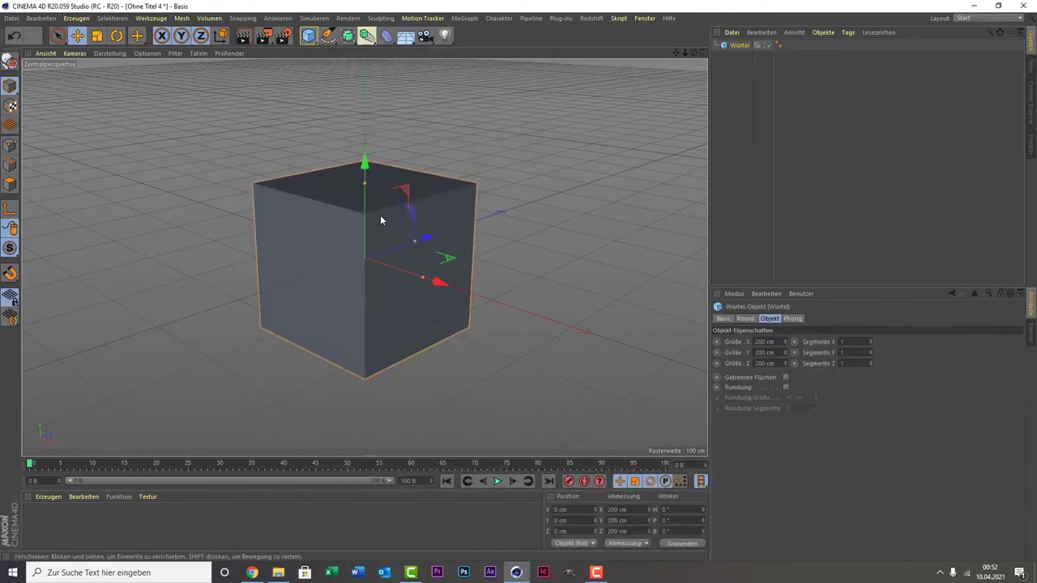
mouse_move(365, 183)
left_mouse_down()
mouse_move(358, 256)
mouse_move(358, 246)
mouse_move(393, 248)
left_mouse_up()
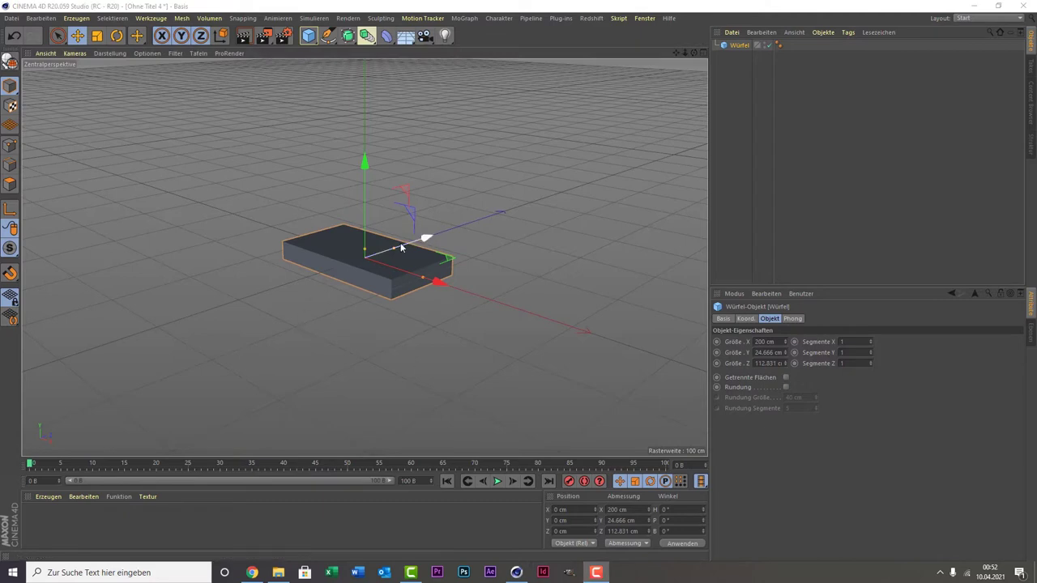
left_click_drag(398, 248, 391, 251)
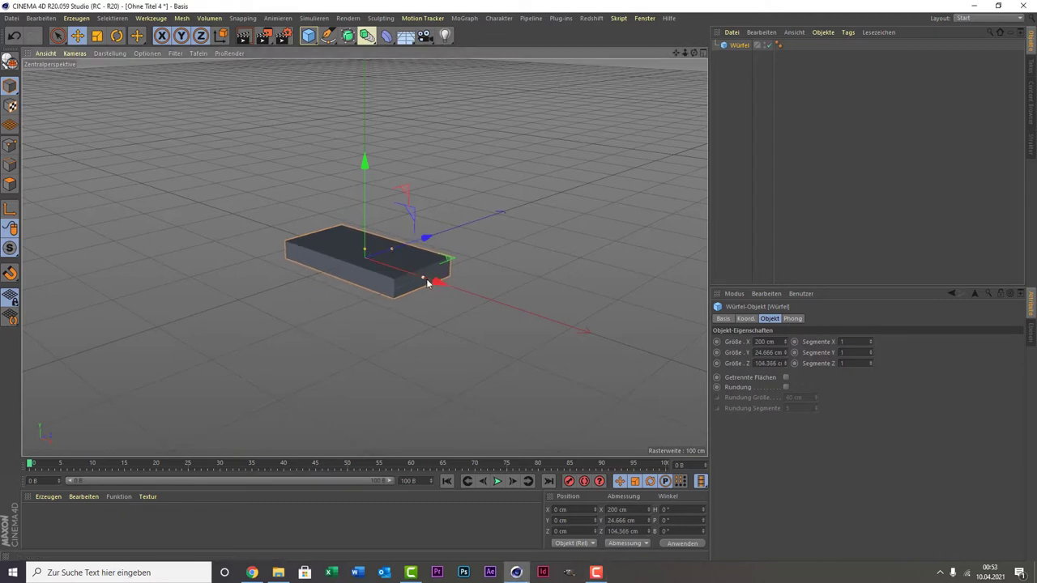
mouse_move(423, 278)
left_mouse_down()
mouse_move(464, 317)
mouse_move(457, 313)
left_mouse_up()
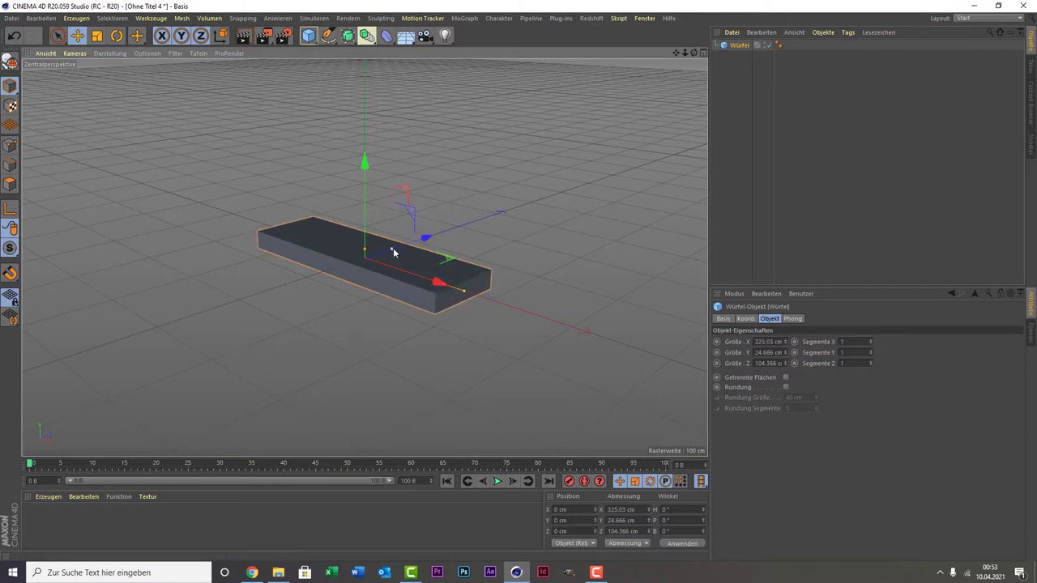
left_click_drag(391, 253, 389, 254)
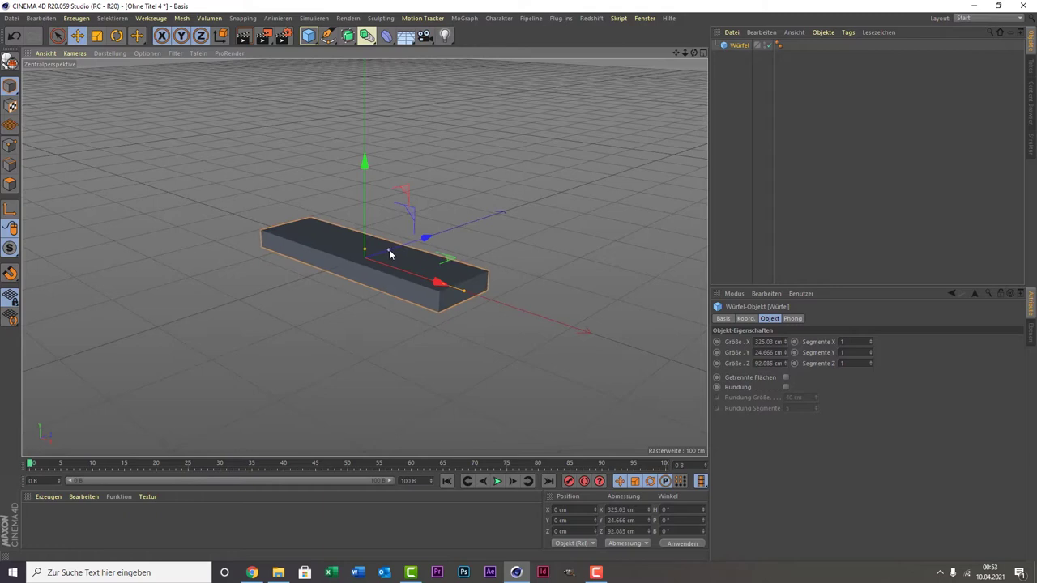
left_click_drag(389, 249, 391, 247)
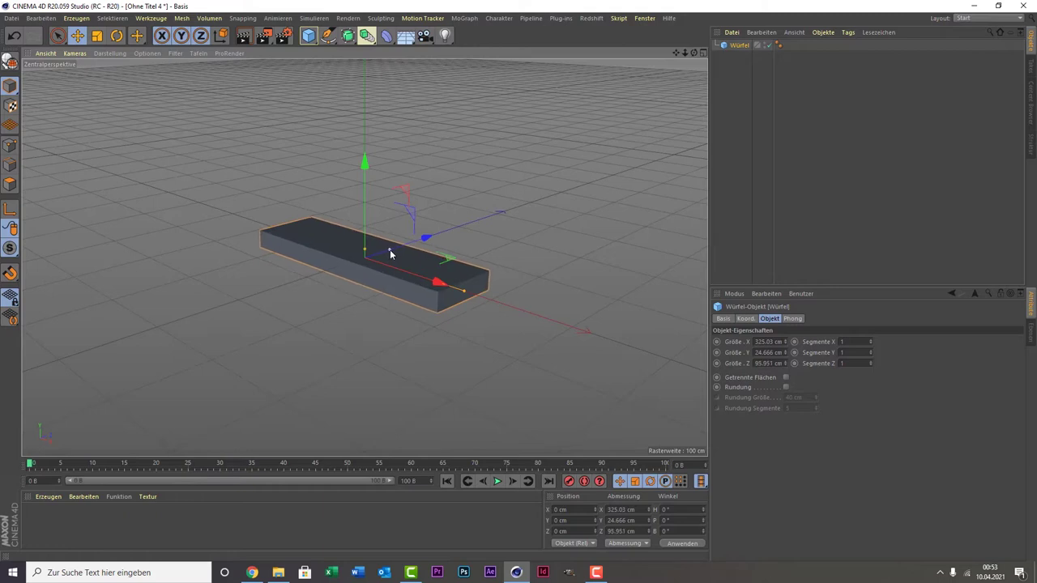
Round the slab's edges with a 2 cm fillet at 5 segments
left_click(786, 387)
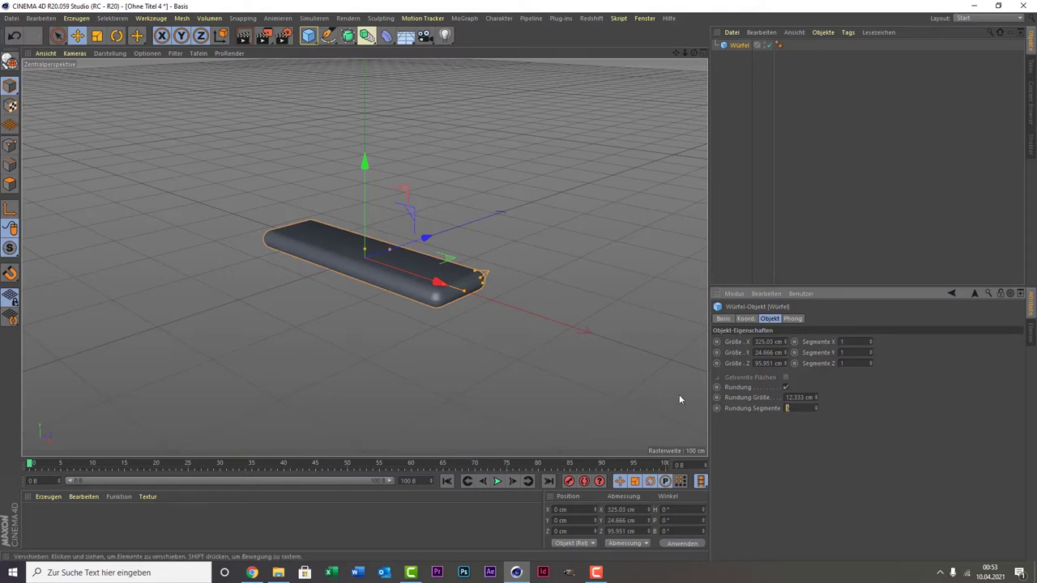
left_click(791, 408)
left_click_drag(815, 399, 815, 430)
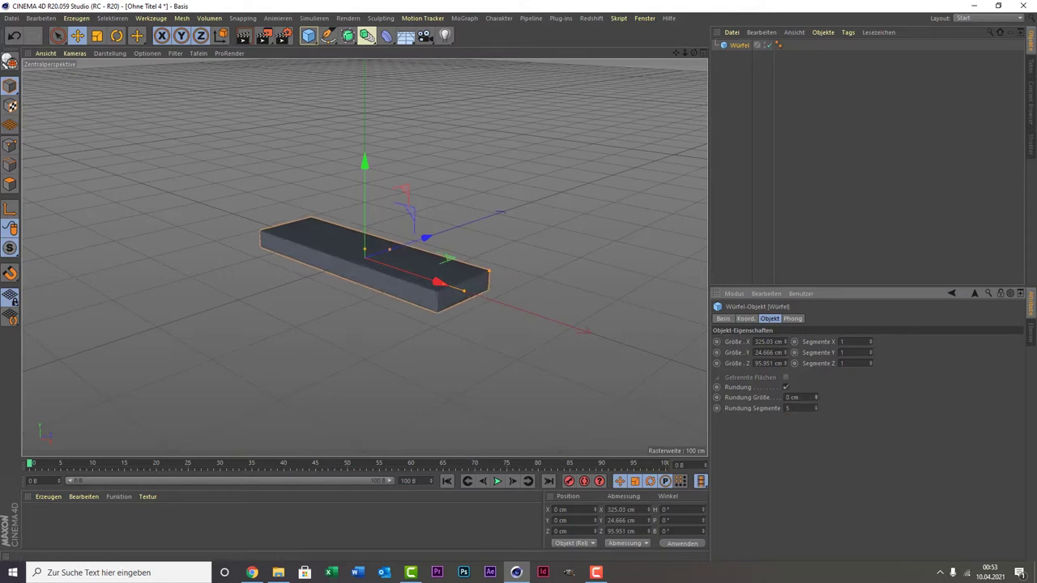
left_click(814, 396)
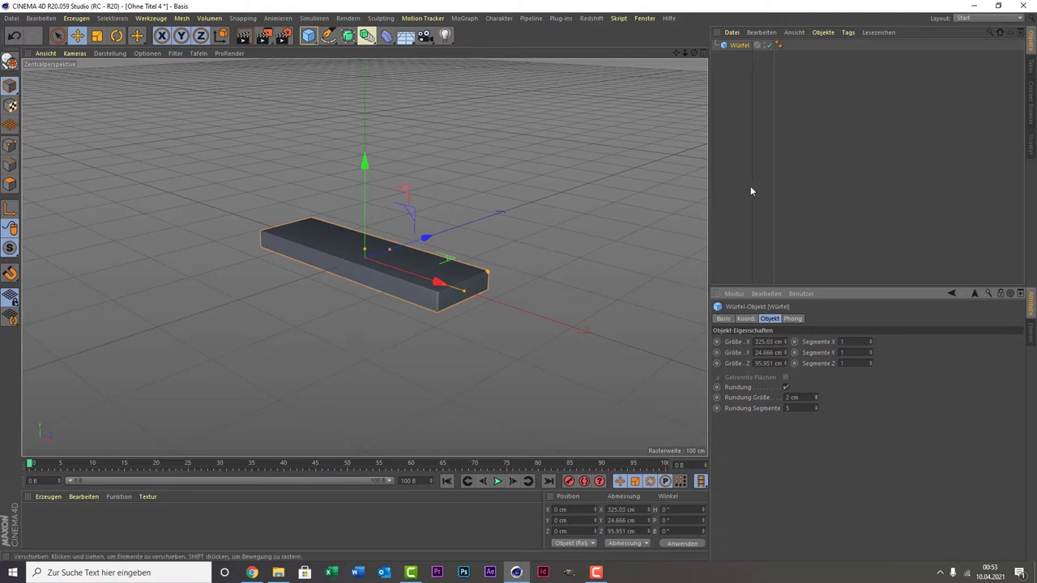
left_click(785, 125)
Duplicate the slab Würfel and raise the copy
left_click(737, 46)
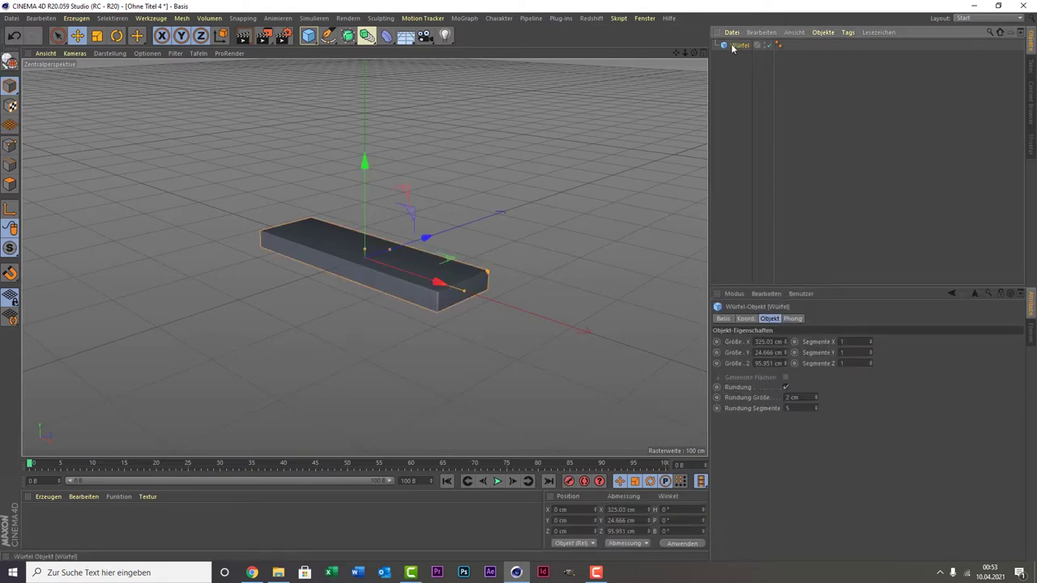
key("ctrl+c")
key("ctrl+v")
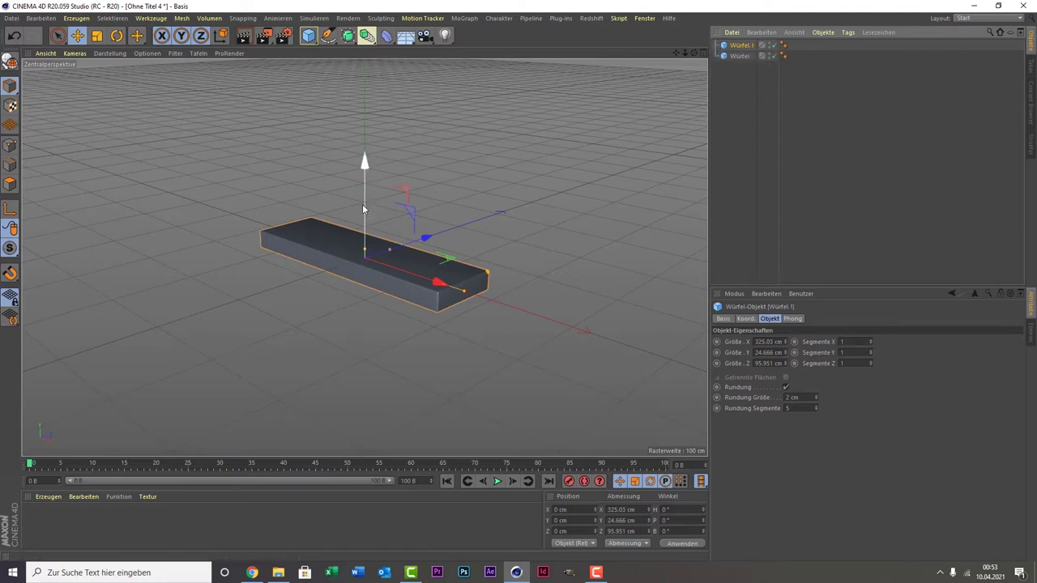
left_click_drag(360, 207, 361, 198)
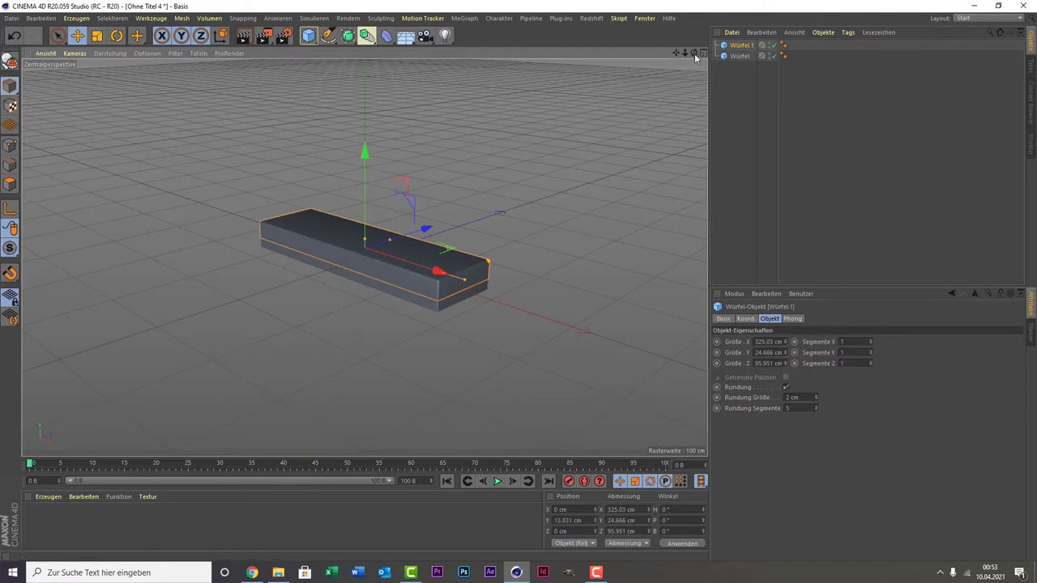
In the side view, move the copy to Y 22.851 cm, Z 48.479 cm as the next step, then select both slabs
mouse_move(695, 53)
left_mouse_down()
mouse_move(664, 59)
mouse_move(685, 57)
left_mouse_up()
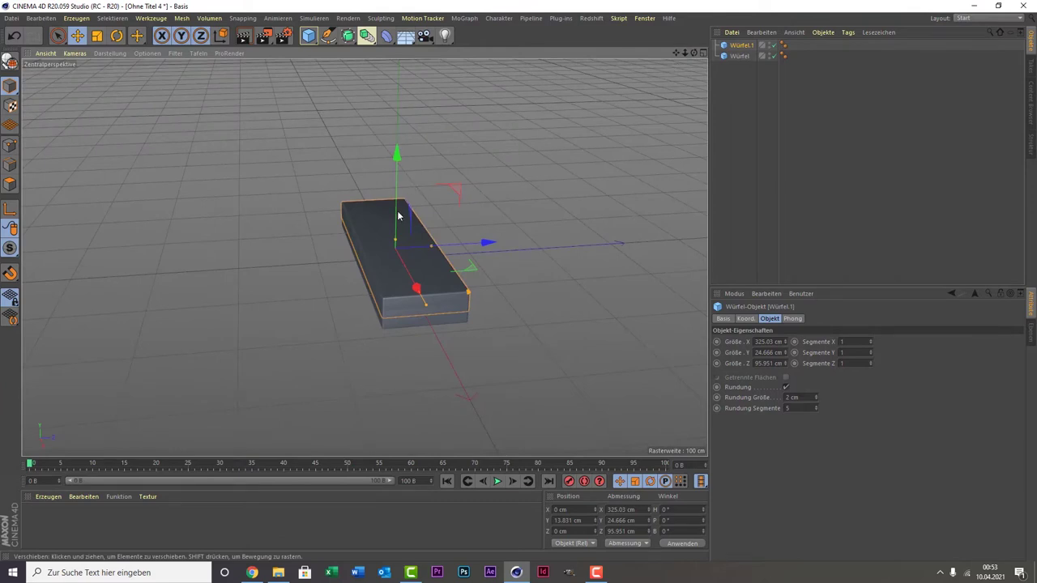
middle_click(371, 242)
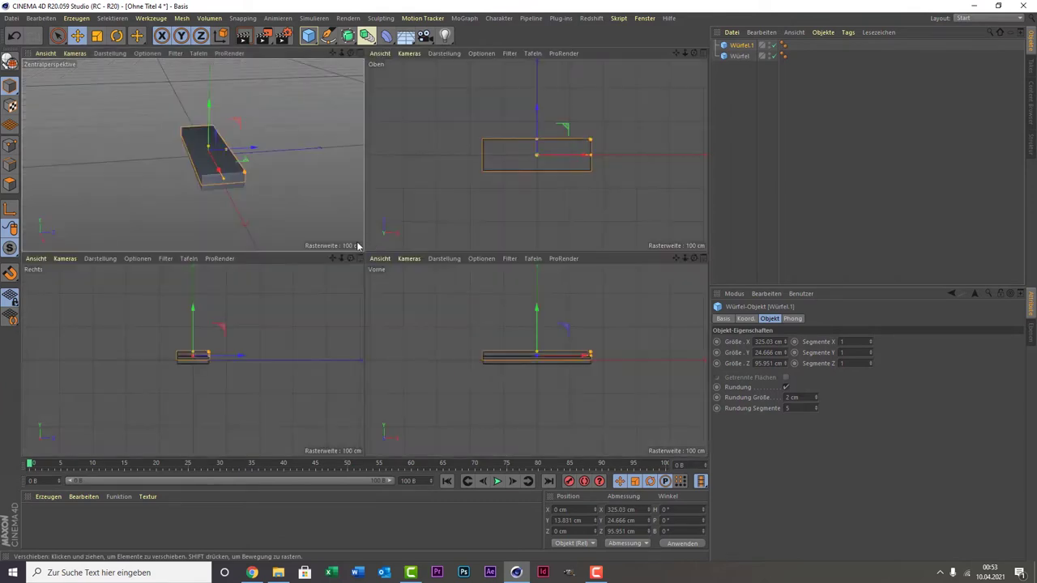
middle_click(165, 344)
scroll(344, 282, "up", 2)
scroll(324, 268, "up", 3)
scroll(409, 225, "up", 1)
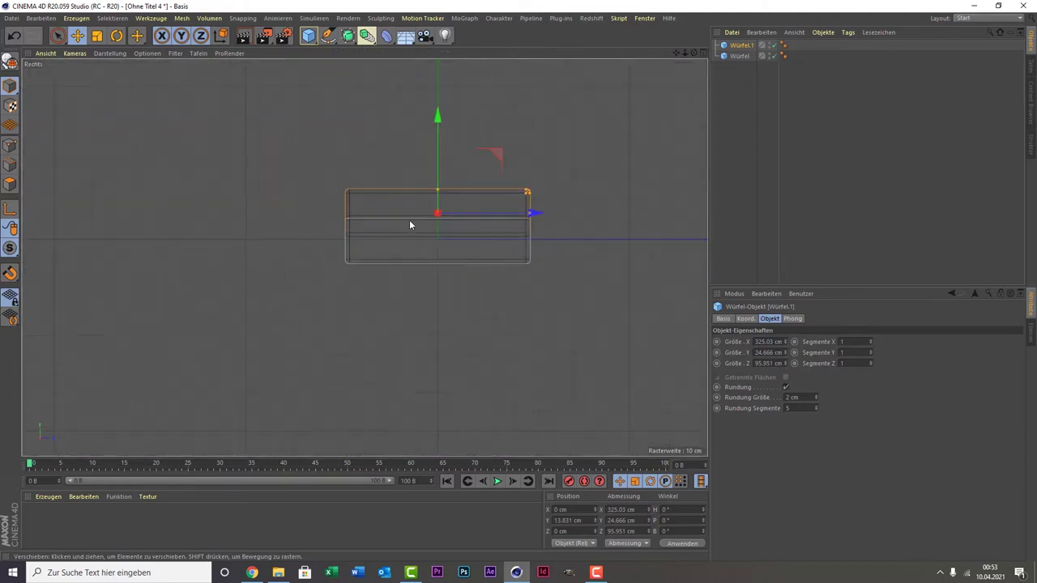
left_click_drag(437, 168, 438, 156)
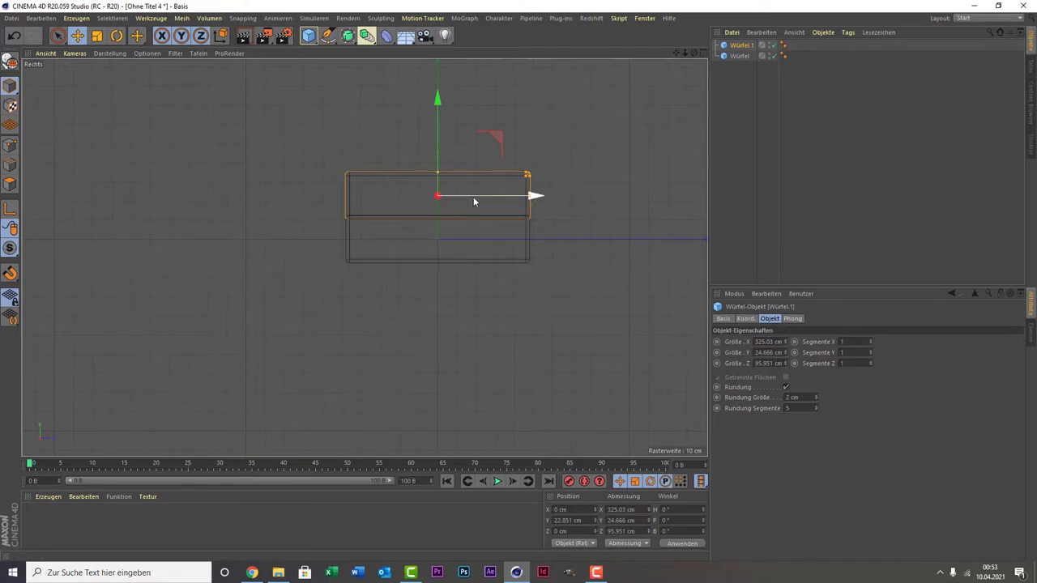
mouse_move(473, 197)
left_mouse_down()
mouse_move(508, 211)
mouse_move(566, 207)
left_mouse_up()
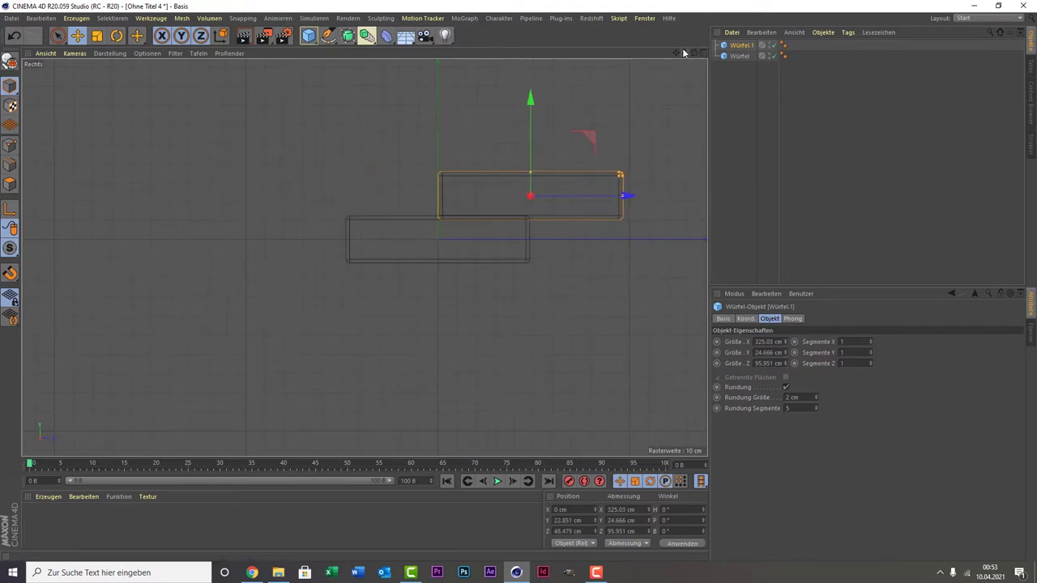
left_click_drag(679, 52, 563, 92)
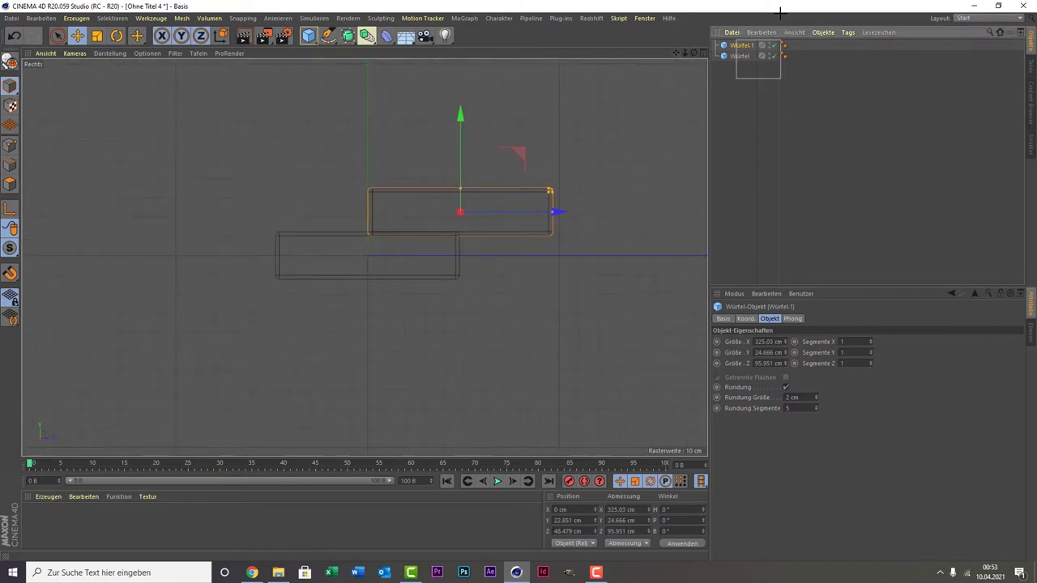
left_click_drag(734, 81, 780, 13)
Copy both slabs and move the copies up as the next two steps
key("ctrl+c")
key("ctrl+v")
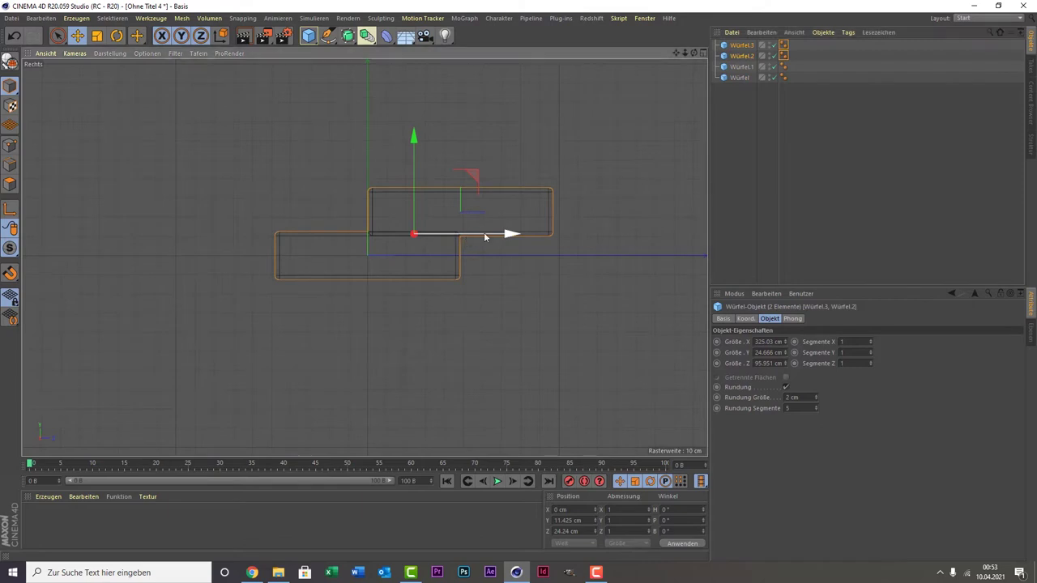
mouse_move(483, 232)
left_mouse_down()
mouse_move(645, 213)
mouse_move(613, 95)
left_mouse_up()
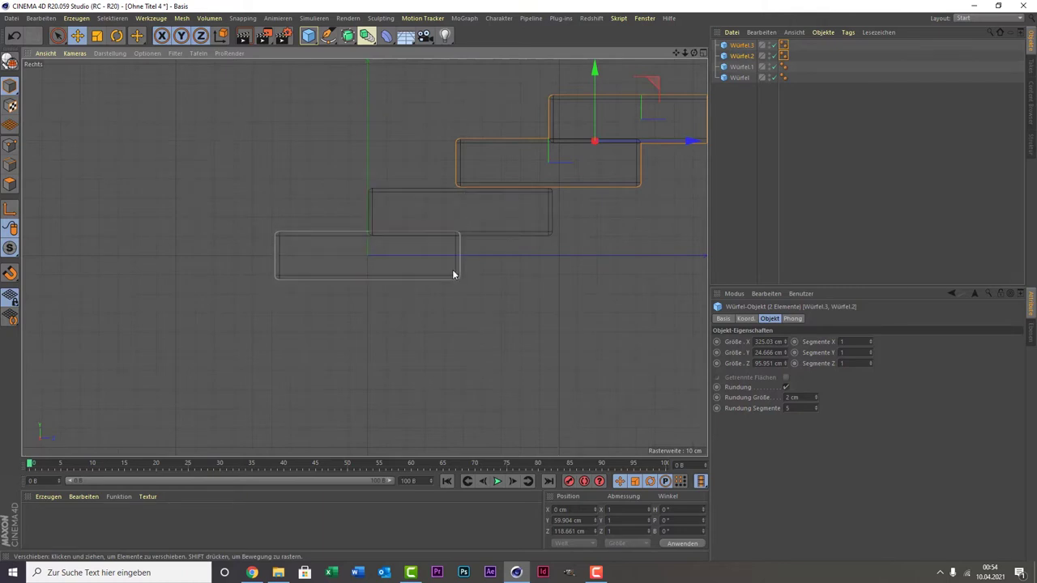
left_click_drag(629, 146, 630, 148)
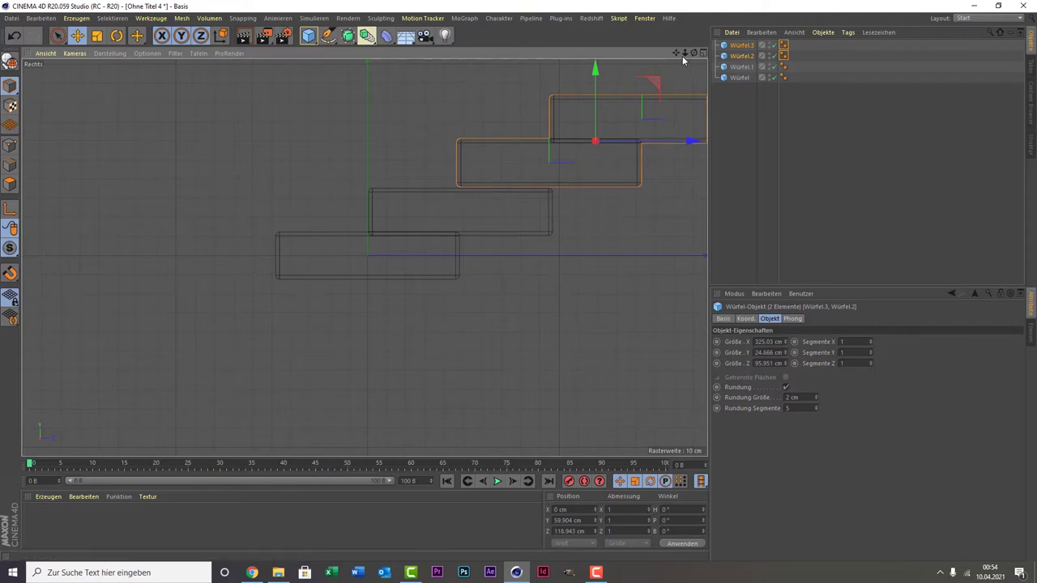
Select all four slabs, paste four more copies and move them along the stairs
left_click_drag(675, 53, 492, 134)
left_click_drag(748, 124, 779, 4)
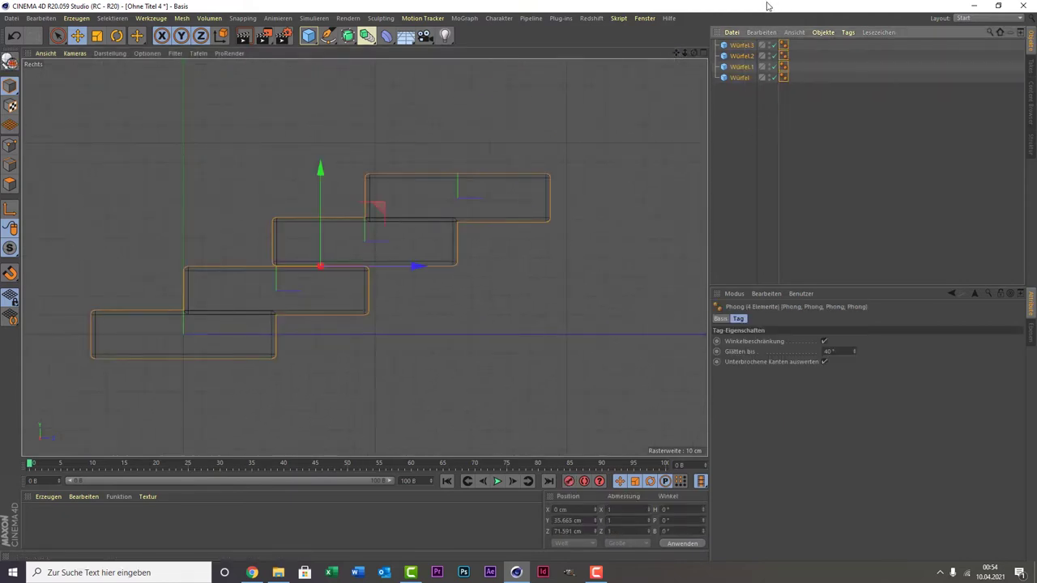
key("ctrl+c")
key("ctrl+v")
mouse_move(334, 267)
left_mouse_down()
mouse_move(482, 235)
mouse_move(534, 195)
mouse_move(552, 117)
left_mouse_up()
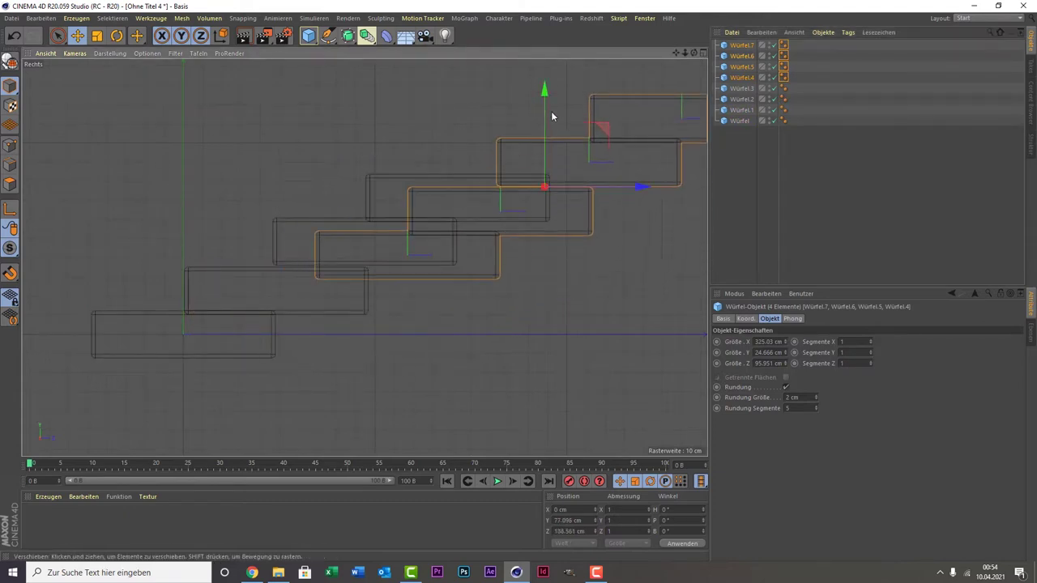
Undo the wrong move, stack the four copies as the next even steps, and select all eight
key("ctrl+z")
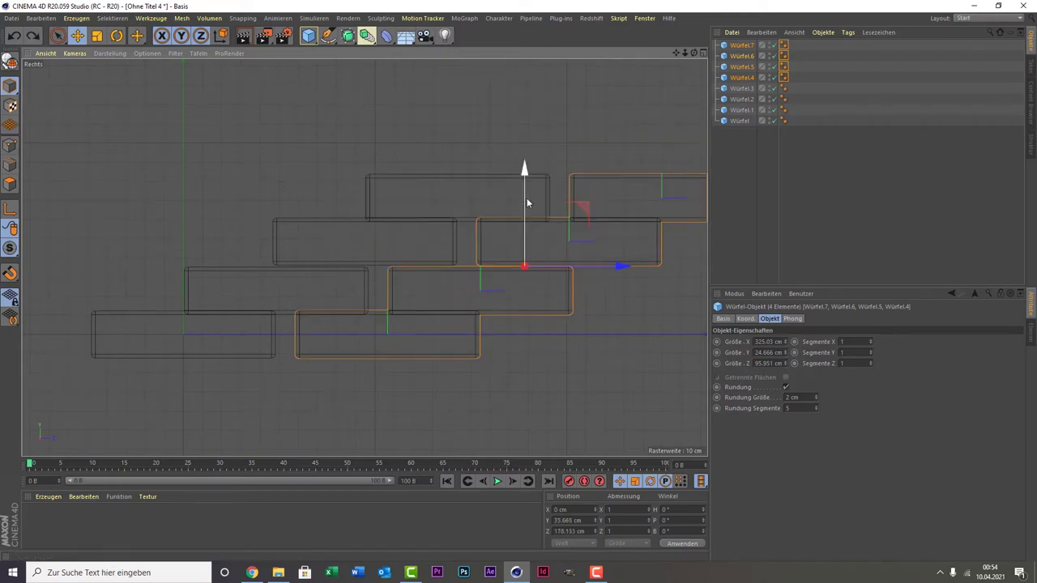
left_click_drag(526, 179, 559, 46)
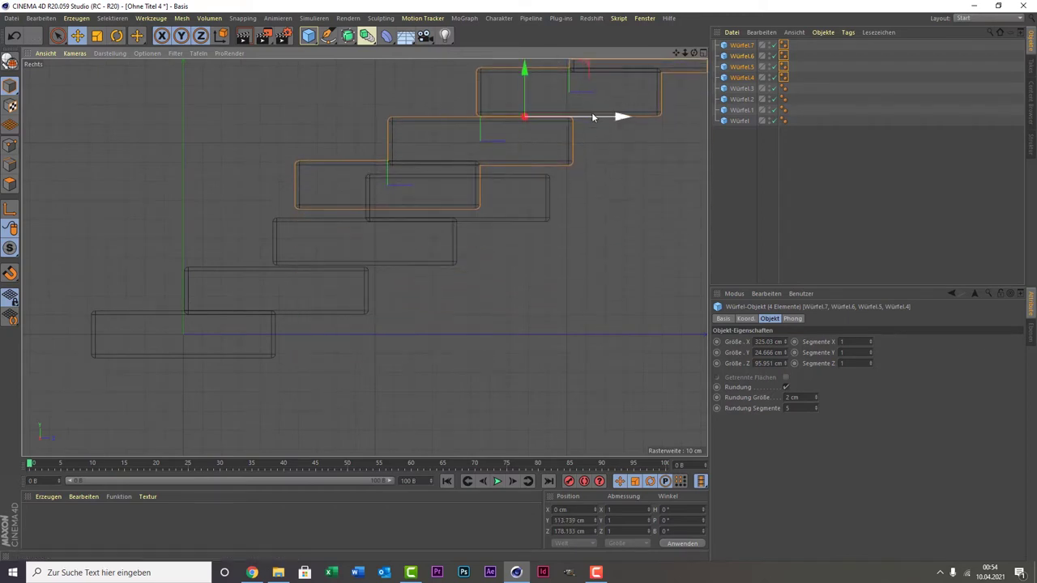
left_click_drag(592, 115, 659, 129)
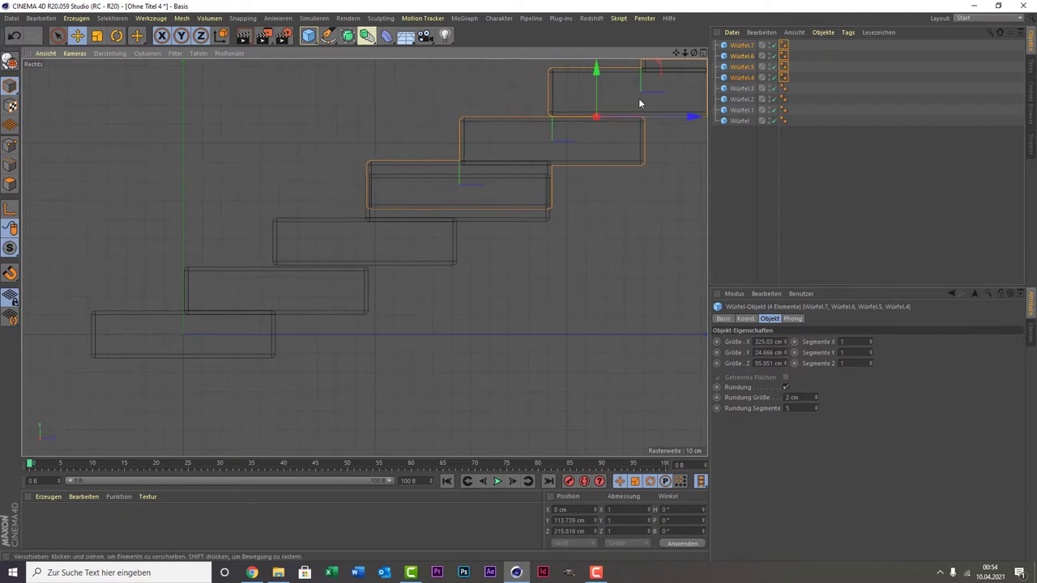
left_click_drag(600, 82, 600, 46)
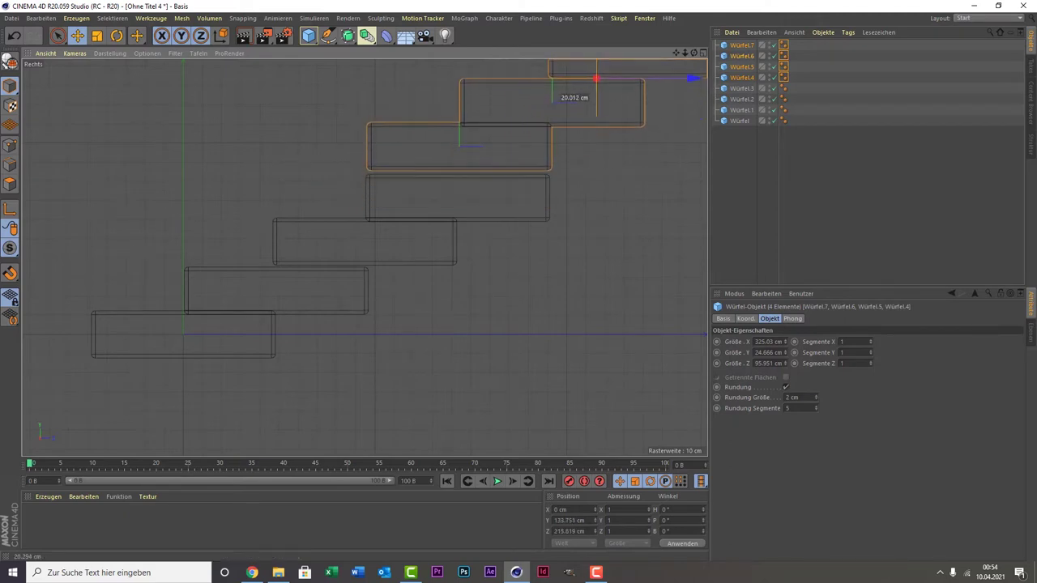
mouse_move(616, 82)
left_mouse_down()
mouse_move(708, 98)
mouse_move(636, 93)
left_mouse_up()
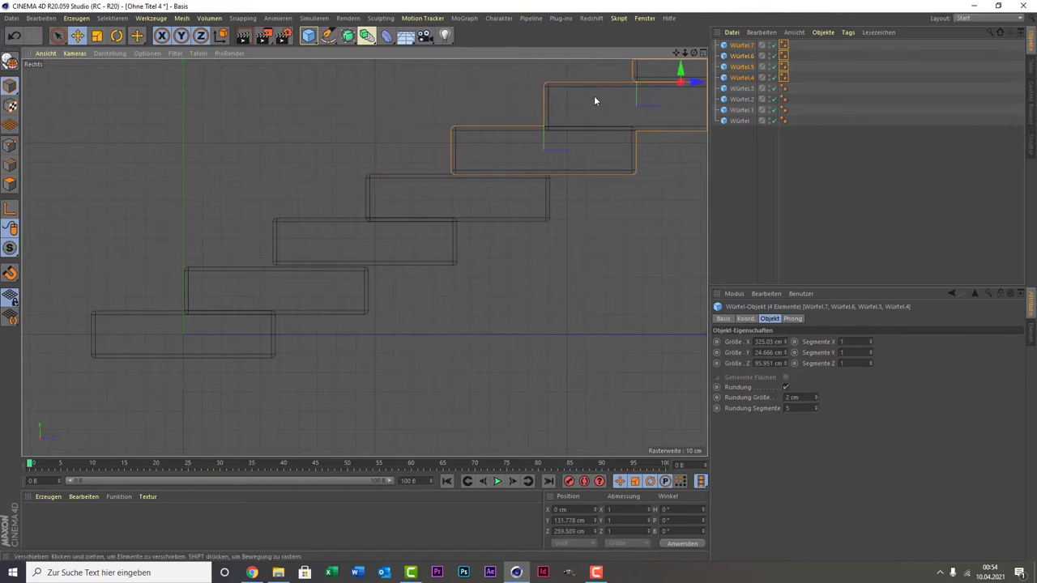
mouse_move(684, 73)
left_mouse_down()
mouse_move(365, 257)
mouse_move(180, 331)
left_mouse_up()
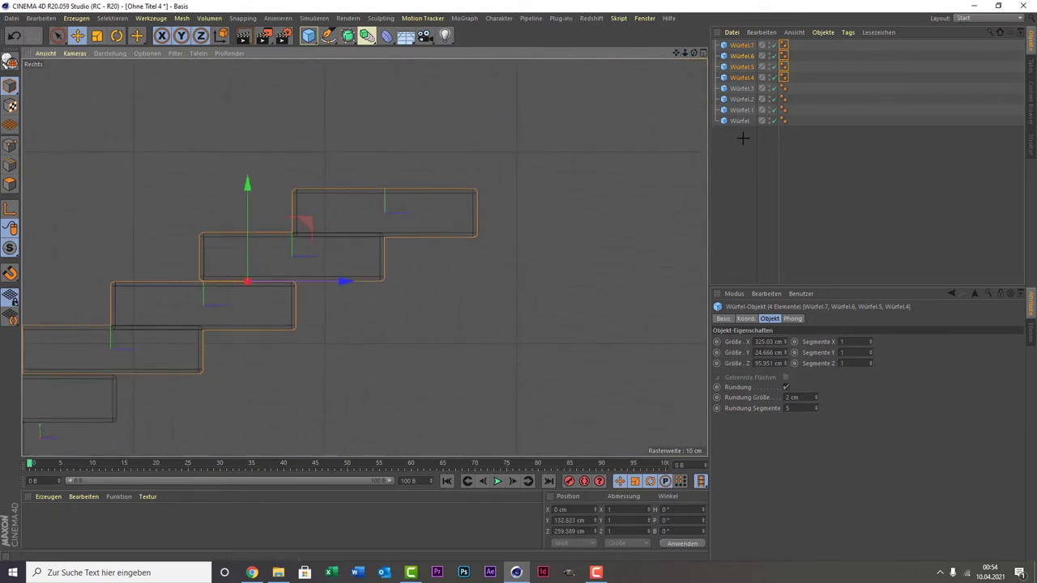
left_click_drag(752, 132, 839, 4)
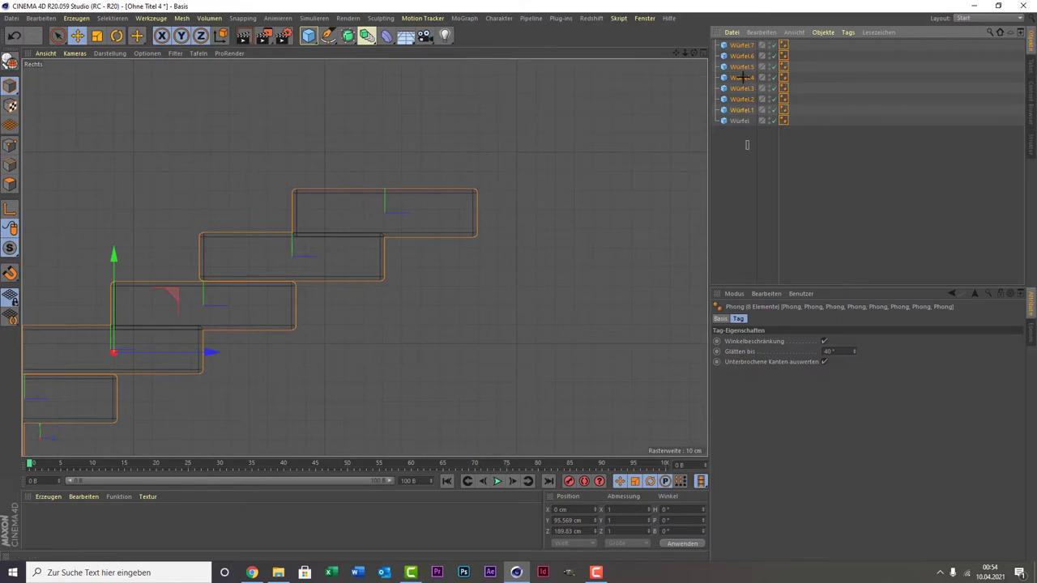
left_click_drag(750, 150, 801, 4)
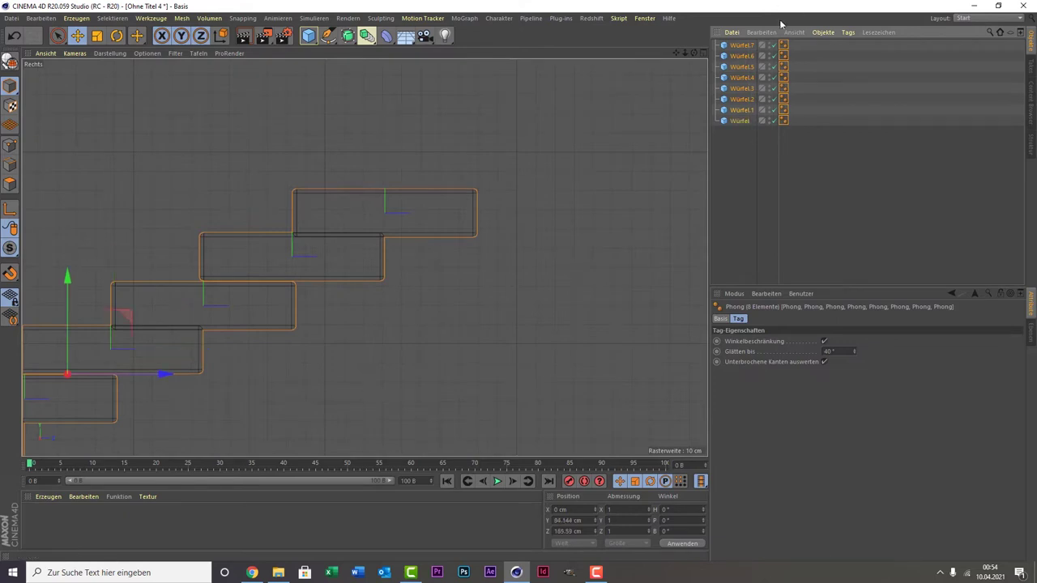
Paste eight more step cubes and raise them above the top step to continue the stairs
key("ctrl+v")
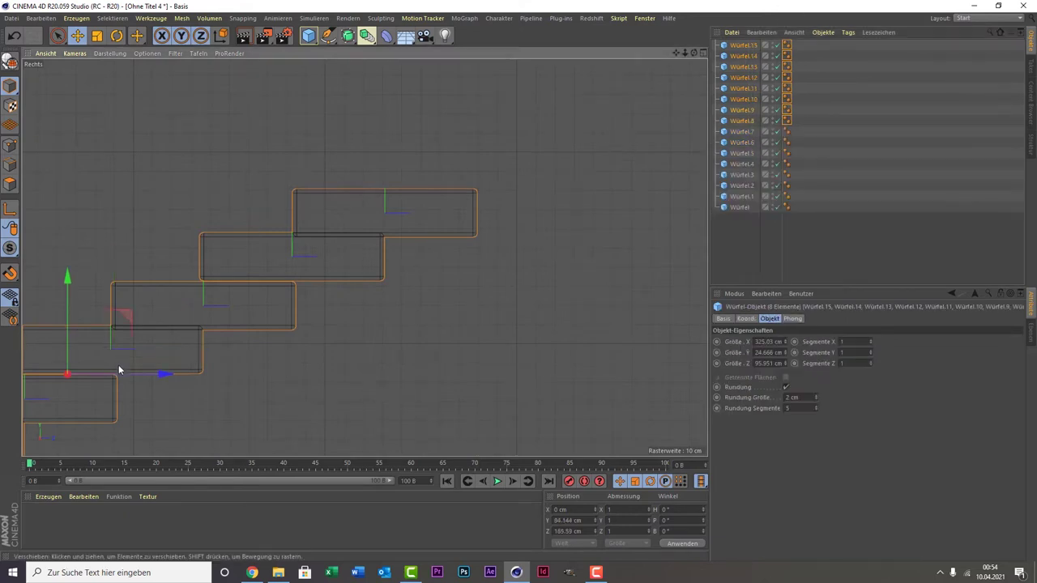
mouse_move(119, 370)
left_mouse_down()
mouse_move(498, 317)
mouse_move(525, 208)
left_mouse_up()
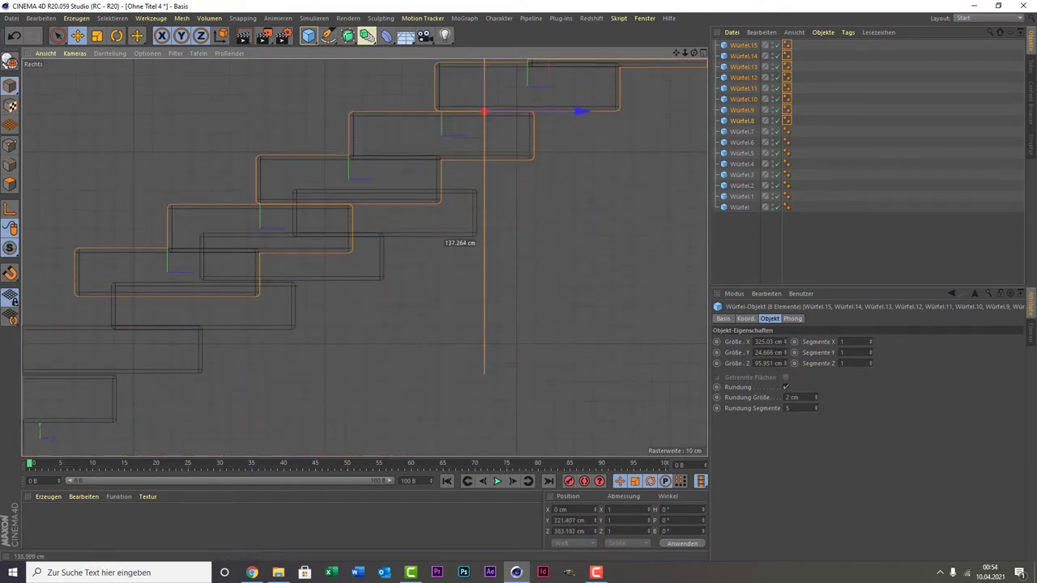
left_click_drag(579, 109, 696, 143)
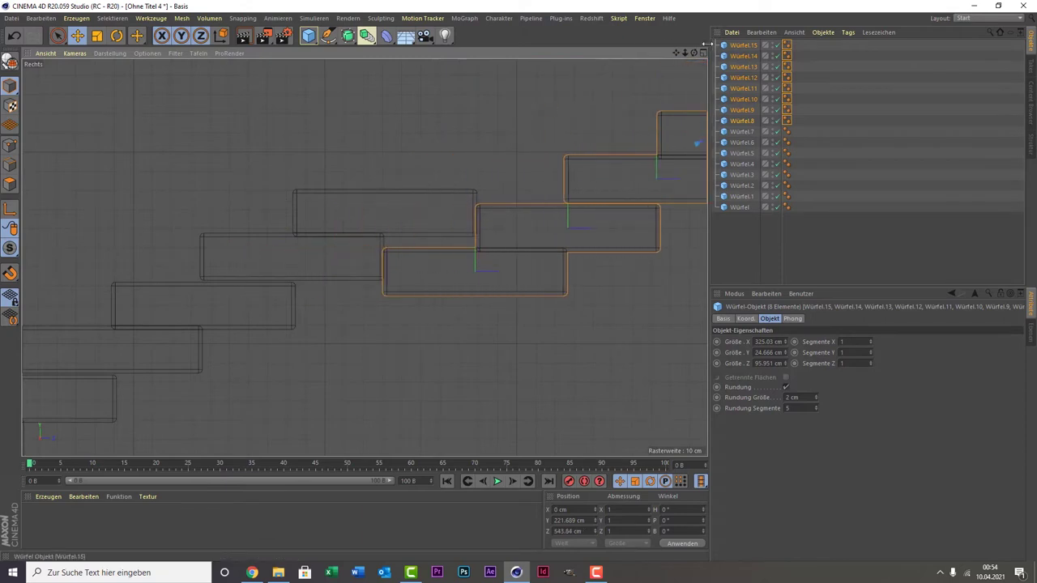
mouse_move(677, 52)
left_mouse_down()
mouse_move(364, 257)
mouse_move(654, 92)
left_mouse_up()
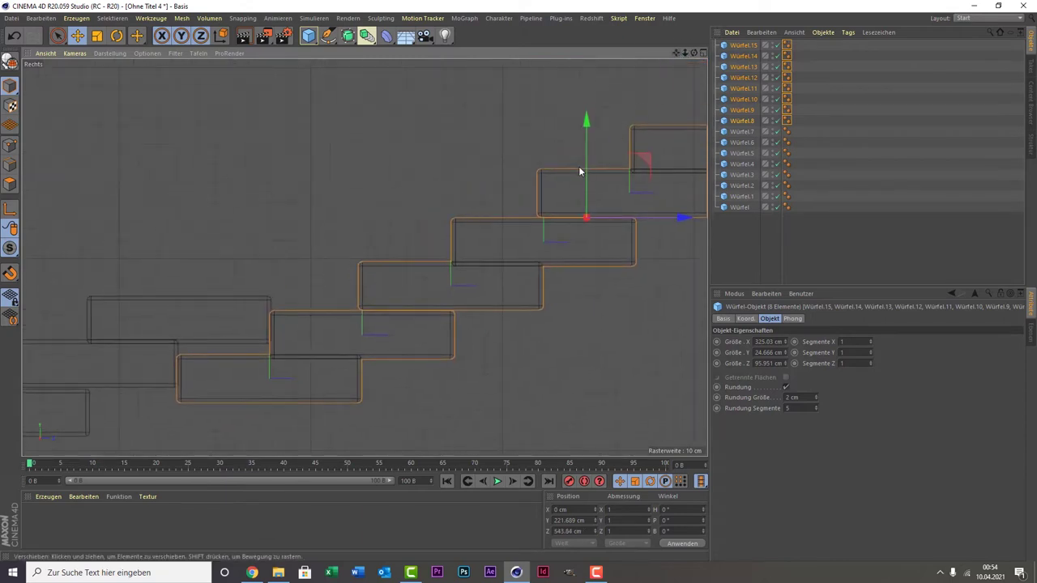
left_click_drag(585, 172, 582, 59)
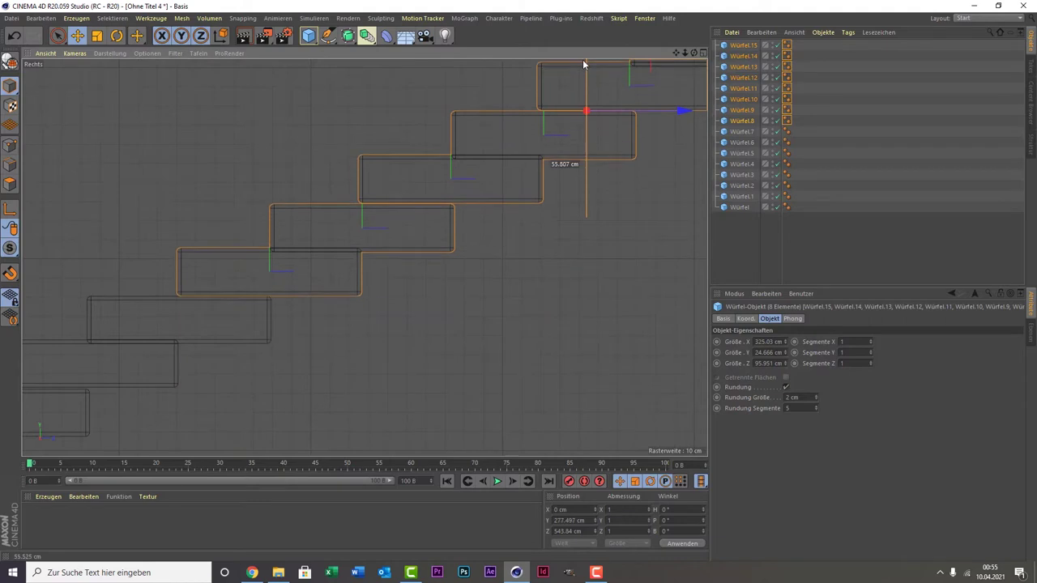
middle_click(378, 217)
middle_click(289, 211)
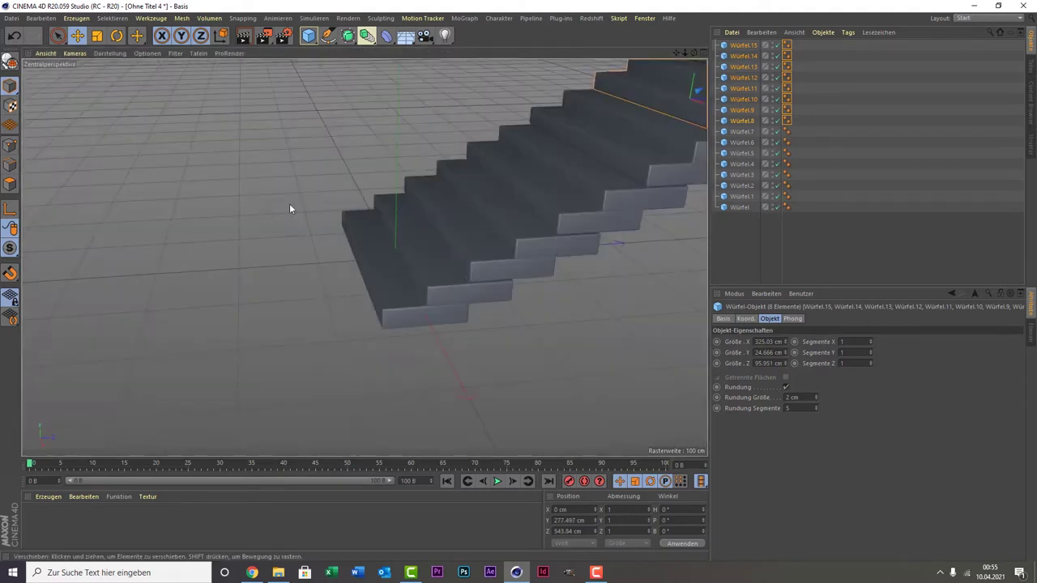
mouse_move(290, 211)
left_mouse_down("alt")
mouse_move(456, 190)
mouse_move(549, 121)
left_mouse_up("alt")
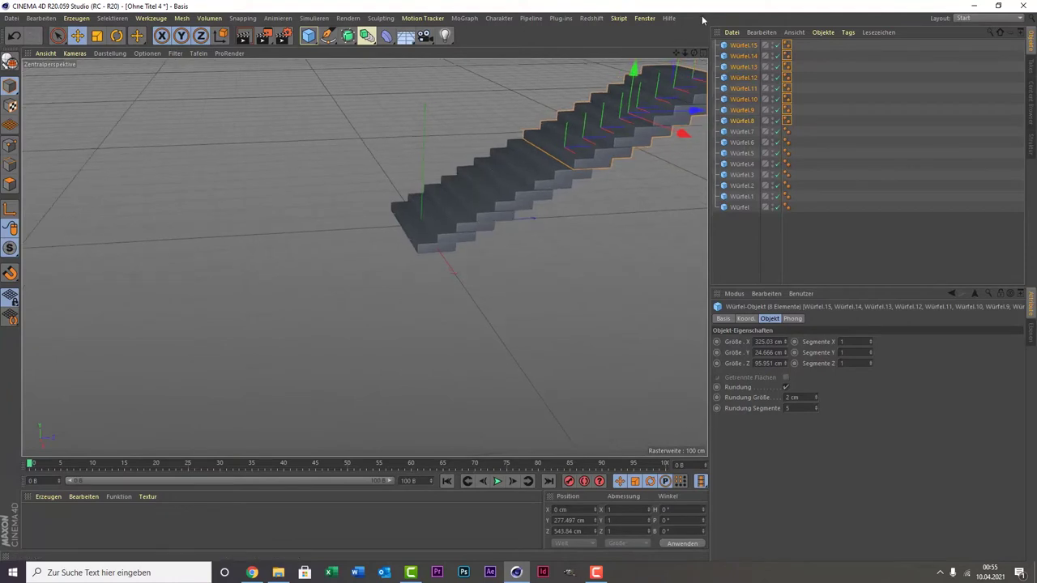
mouse_move(680, 56)
left_mouse_down()
mouse_move(700, 59)
mouse_move(702, 108)
left_mouse_up()
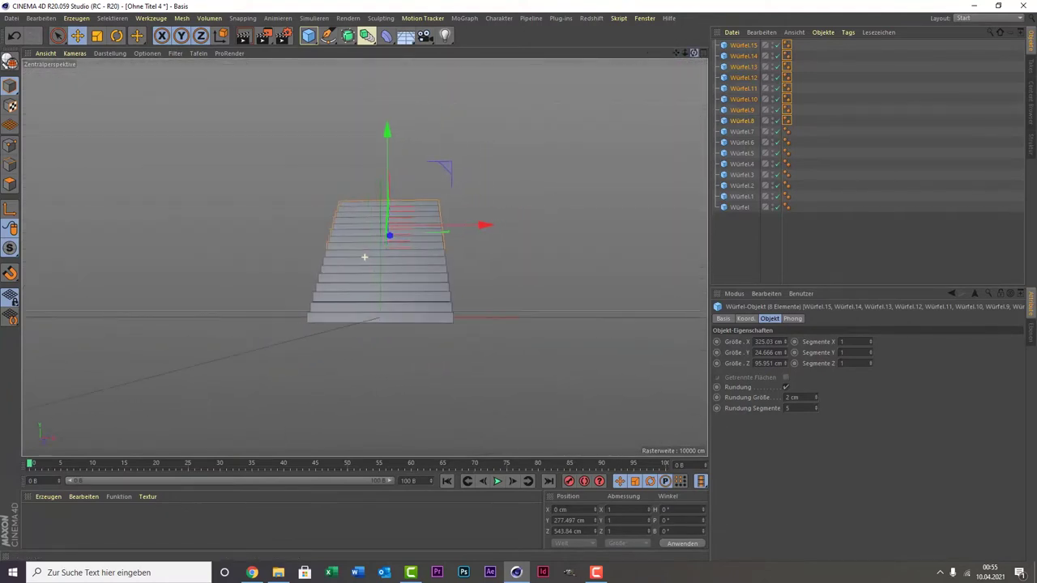
Select all sixteen step cubes and paste a duplicate set (Würfel.16–Würfel.31)
left_click(739, 207, "shift")
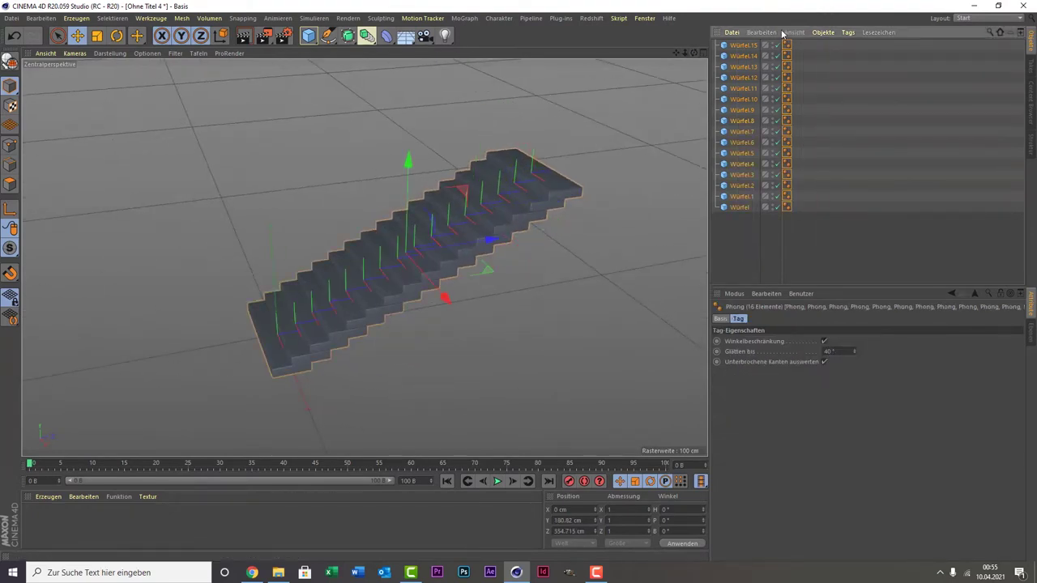
key("ctrl+c")
key("ctrl+v")
middle_click(369, 245)
middle_click(497, 316)
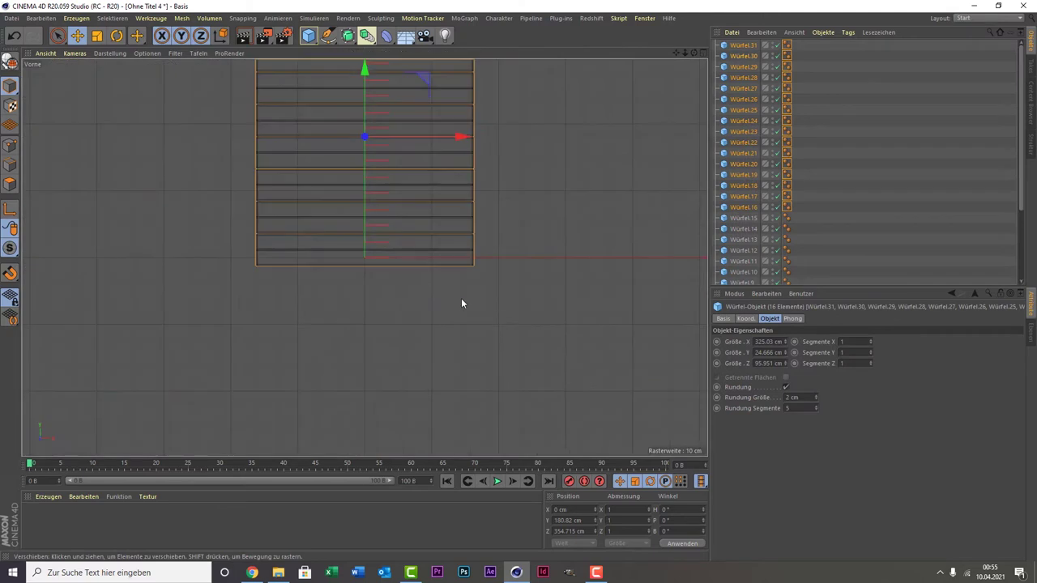
middle_click(461, 303)
middle_click(123, 330)
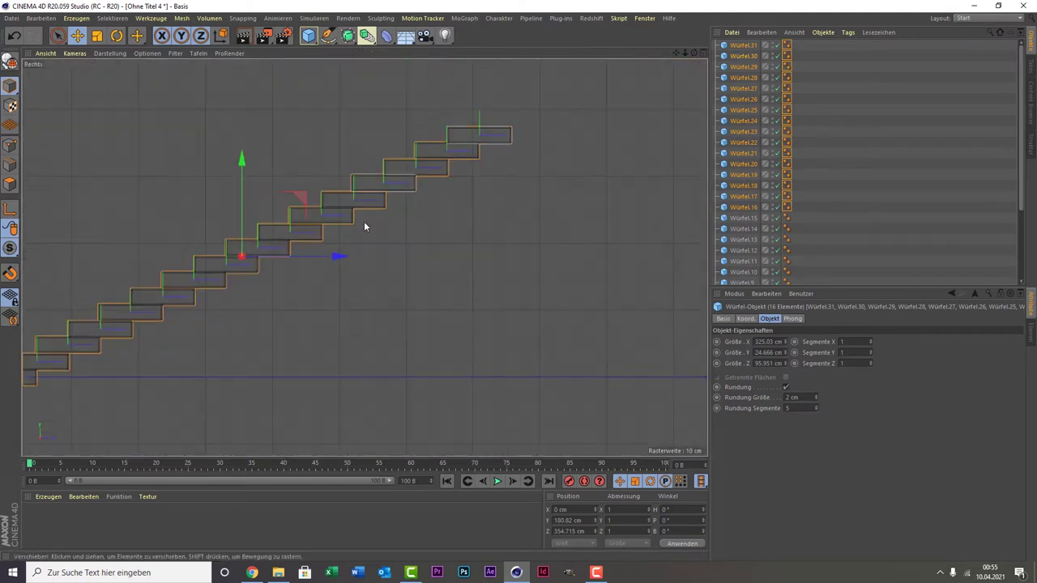
Slide and raise the sixteen duplicated steps to continue from the top step, making 32 steps
left_click_drag(336, 256, 629, 228)
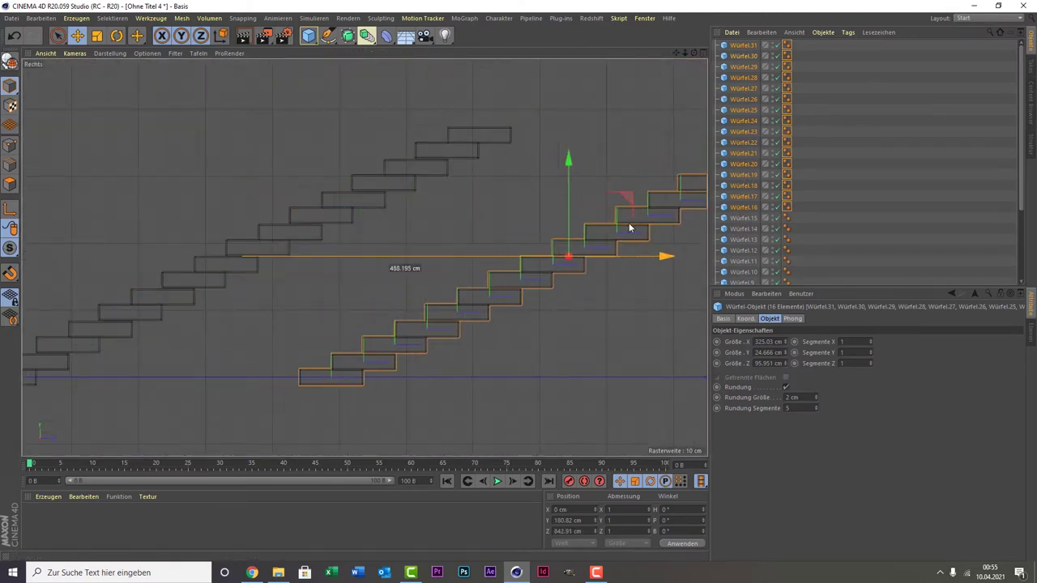
left_click_drag(574, 208, 572, 2)
middle_click_drag(365, 257, 329, 352)
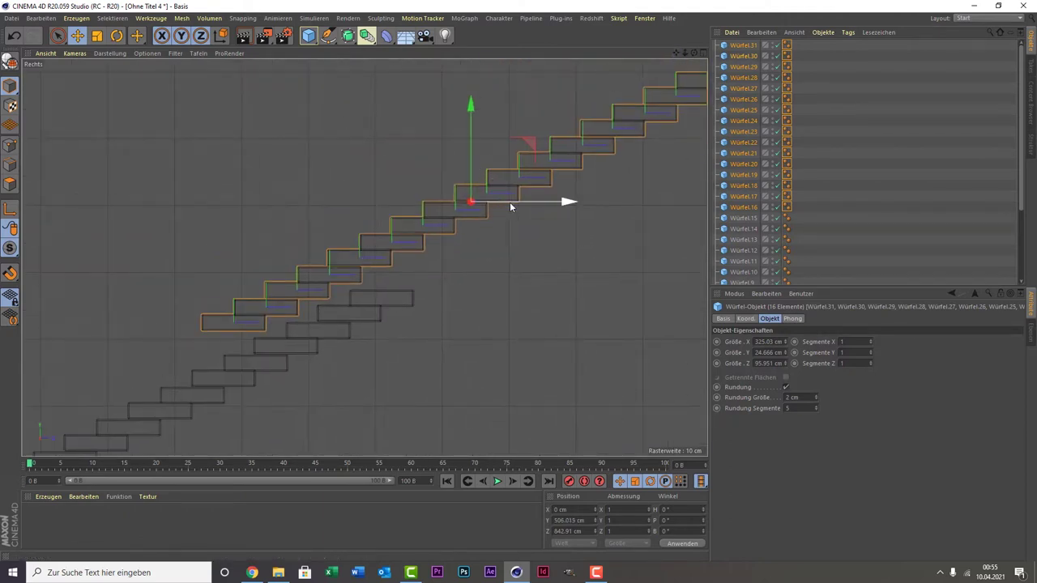
mouse_move(509, 202)
left_mouse_down()
mouse_move(678, 174)
mouse_move(658, 114)
left_mouse_up()
scroll(656, 141, "up", 2)
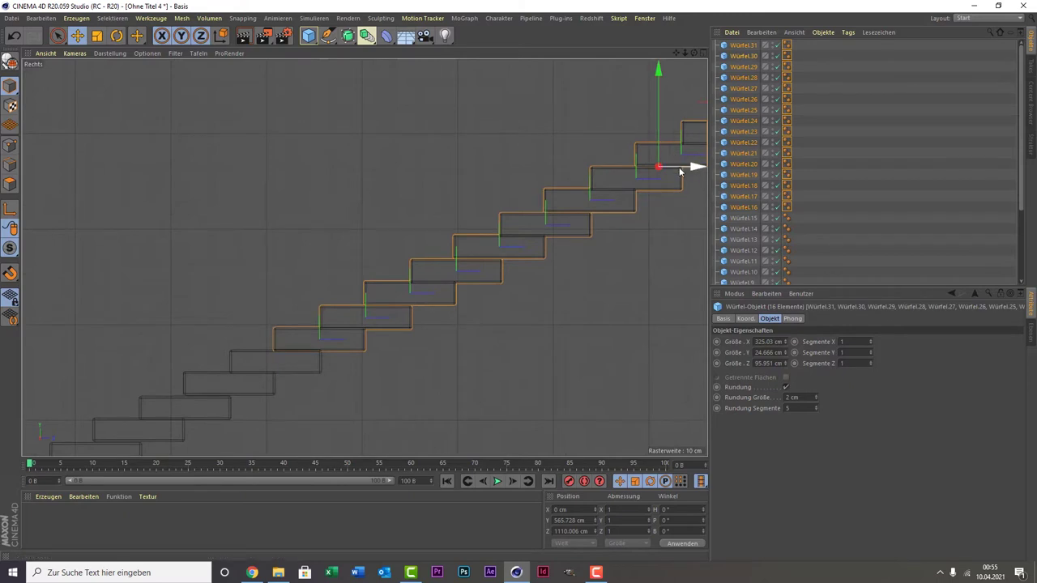
left_click_drag(680, 171, 664, 173)
middle_click(417, 168)
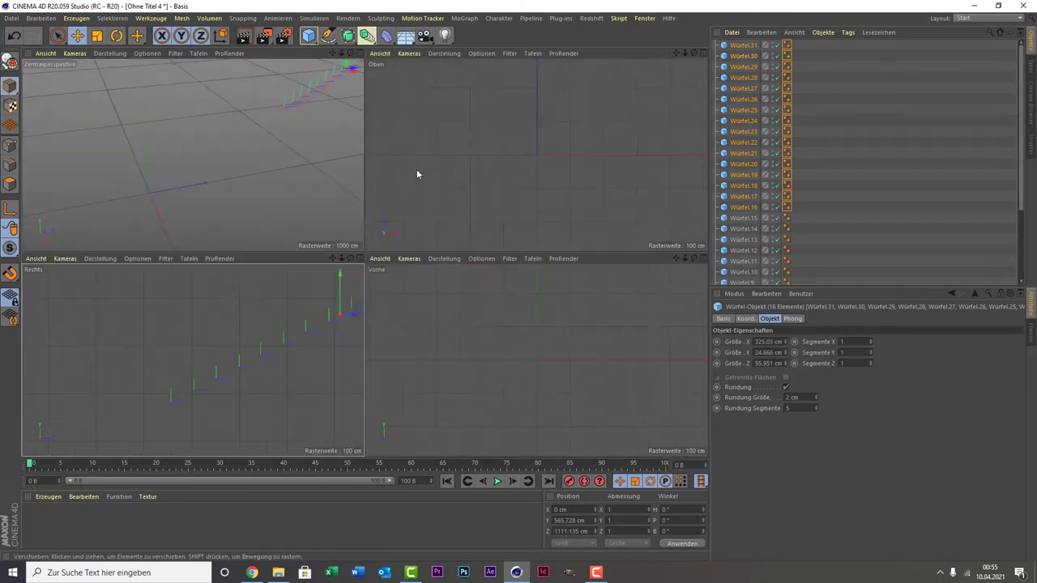
middle_click(224, 197)
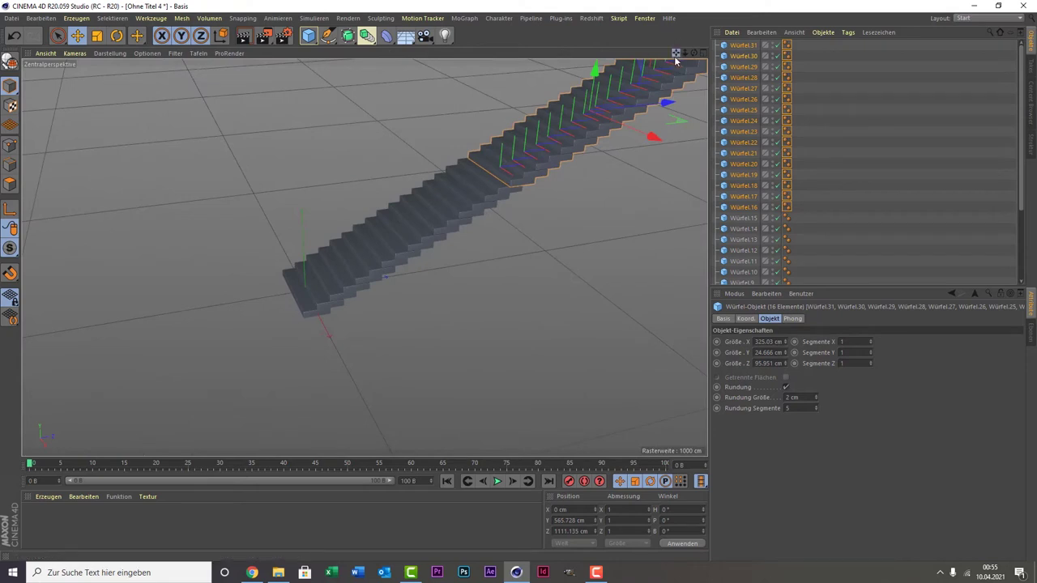
left_click_drag(677, 60, 677, 61)
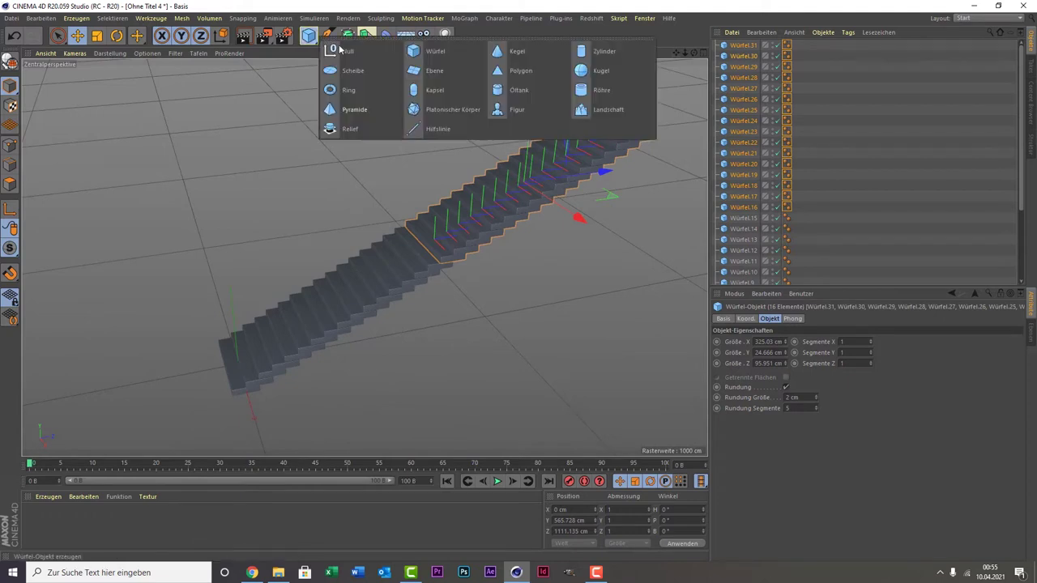
Add a plane and lower it to the base of the staircase, under the first step
left_click_drag(316, 40, 511, 90)
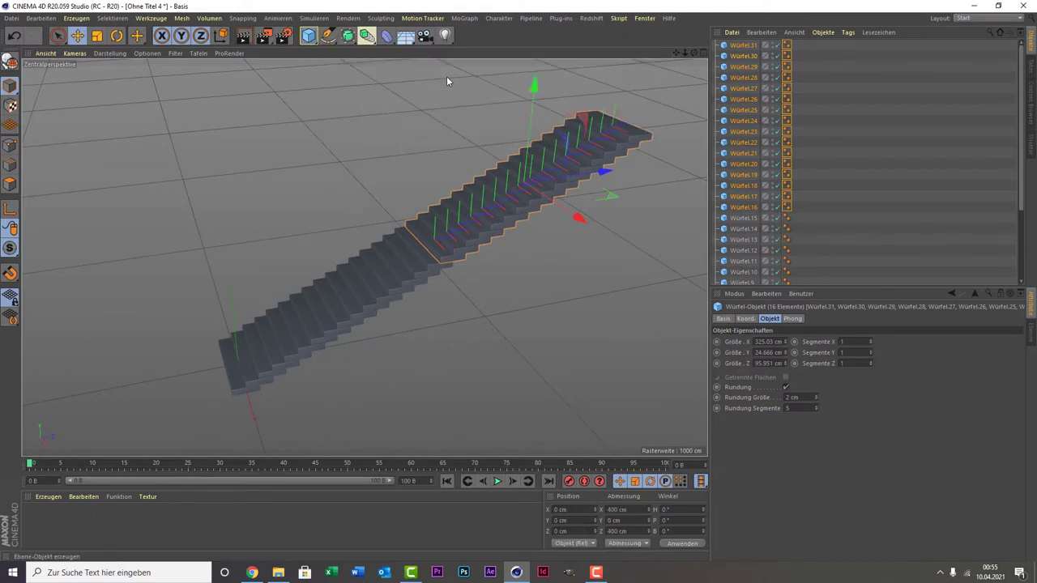
middle_click(122, 243)
middle_click(187, 313)
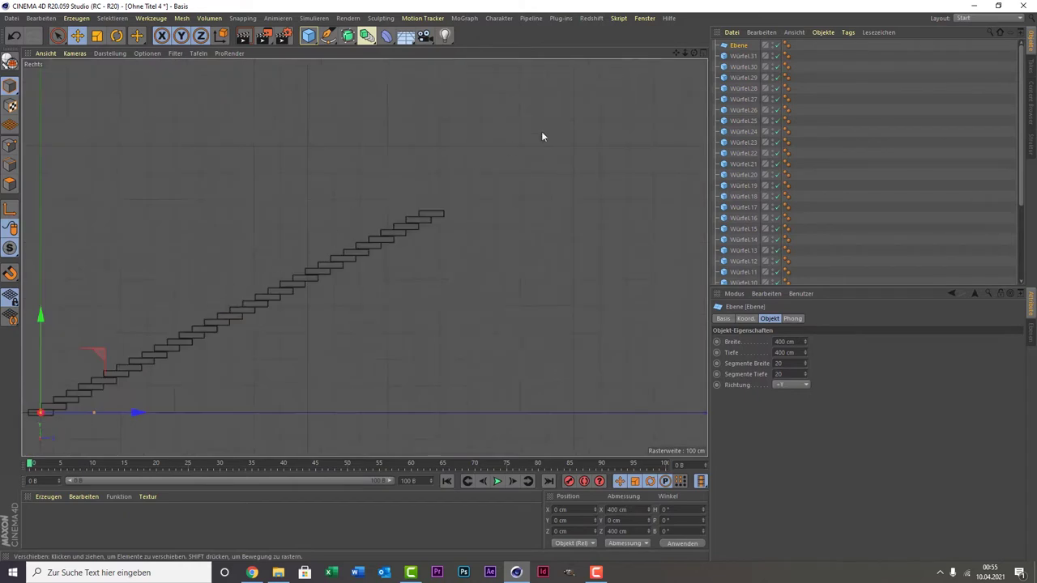
left_click_drag(676, 53, 648, 87)
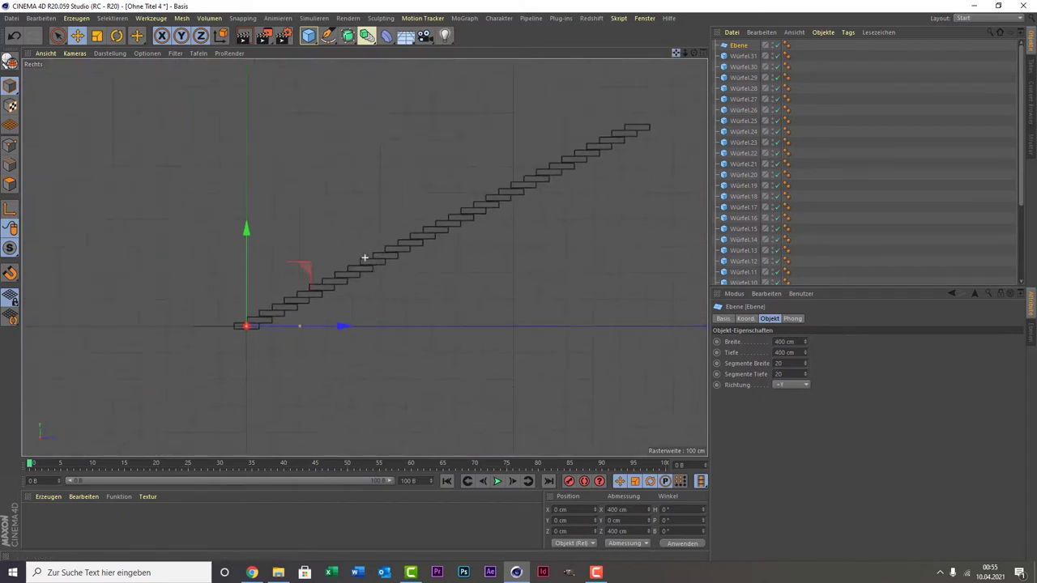
scroll(423, 250, "up", 2)
scroll(426, 267, "up", 3)
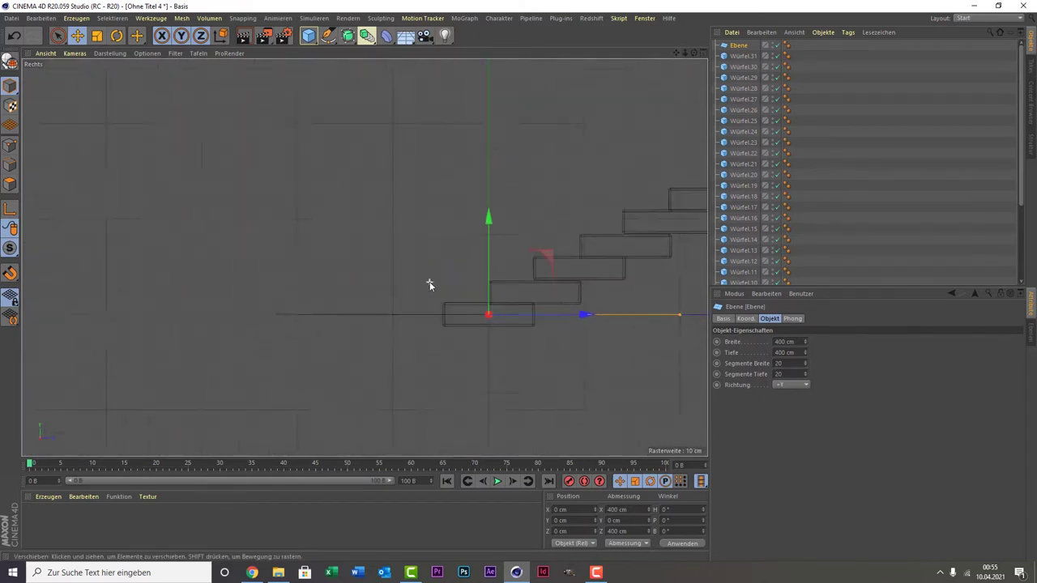
scroll(429, 283, "up", 4)
left_click_drag(499, 271, 499, 295)
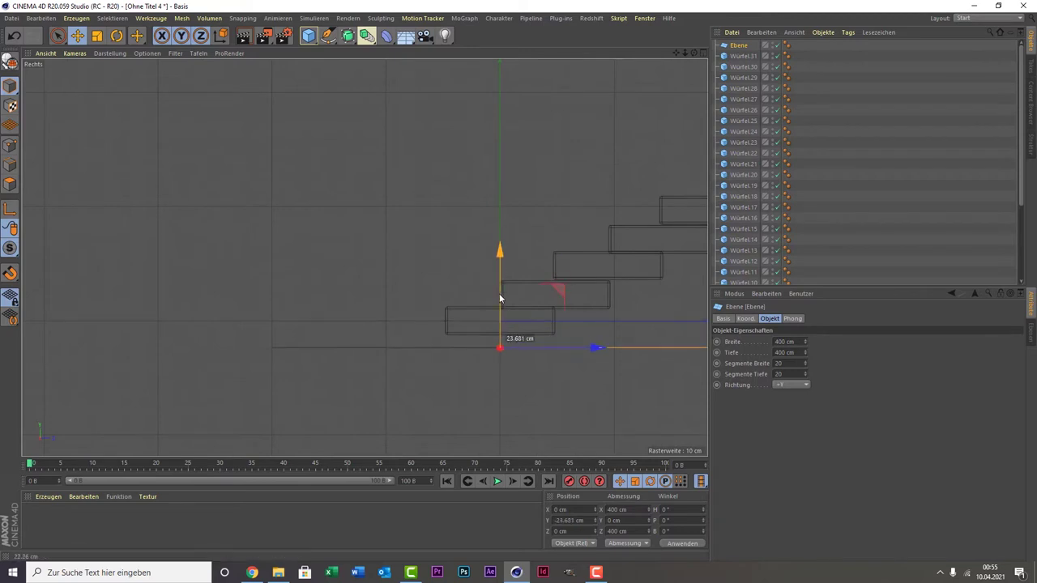
left_click_drag(517, 354, 470, 303)
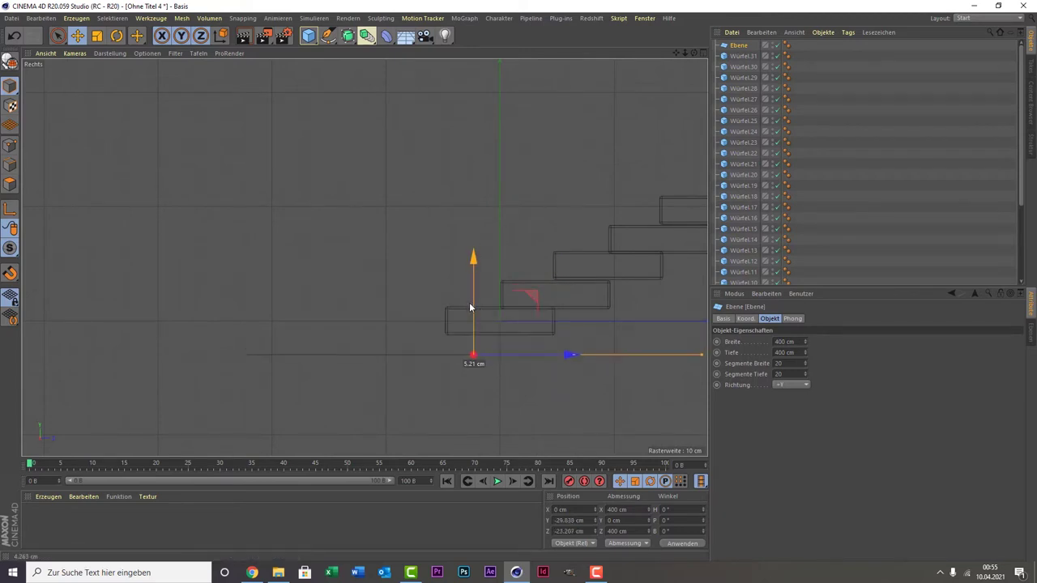
left_click_drag(678, 54, 364, 258)
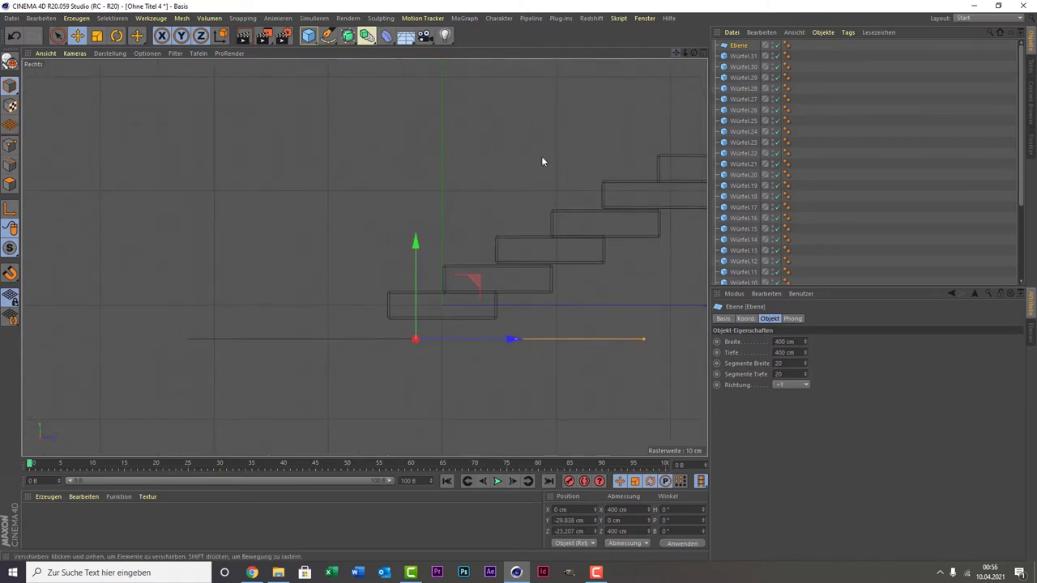
Scale the plane up to about 8017.8 × 8017.8 cm as the floor
left_click(97, 36)
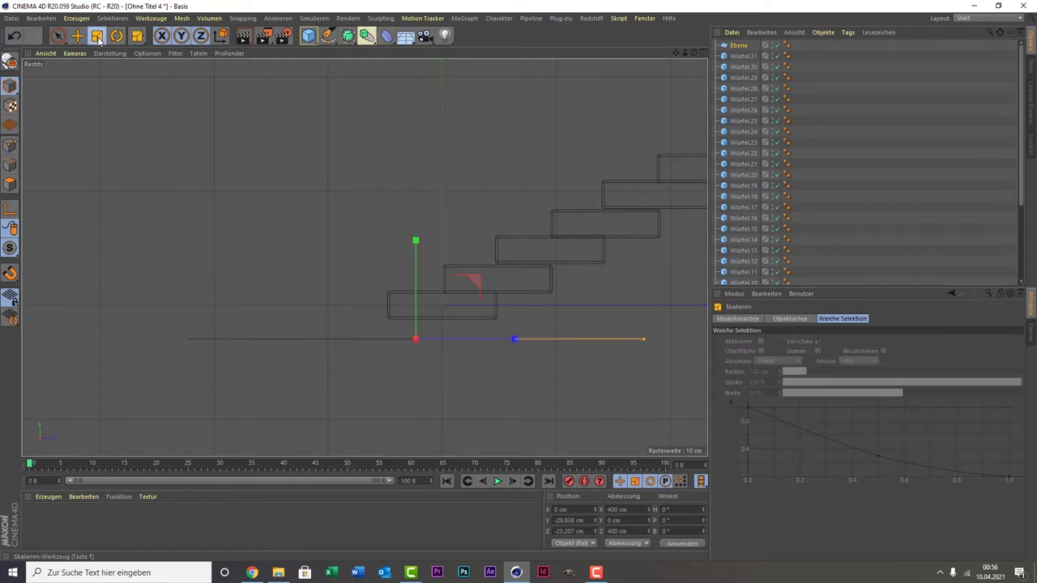
middle_click(350, 305)
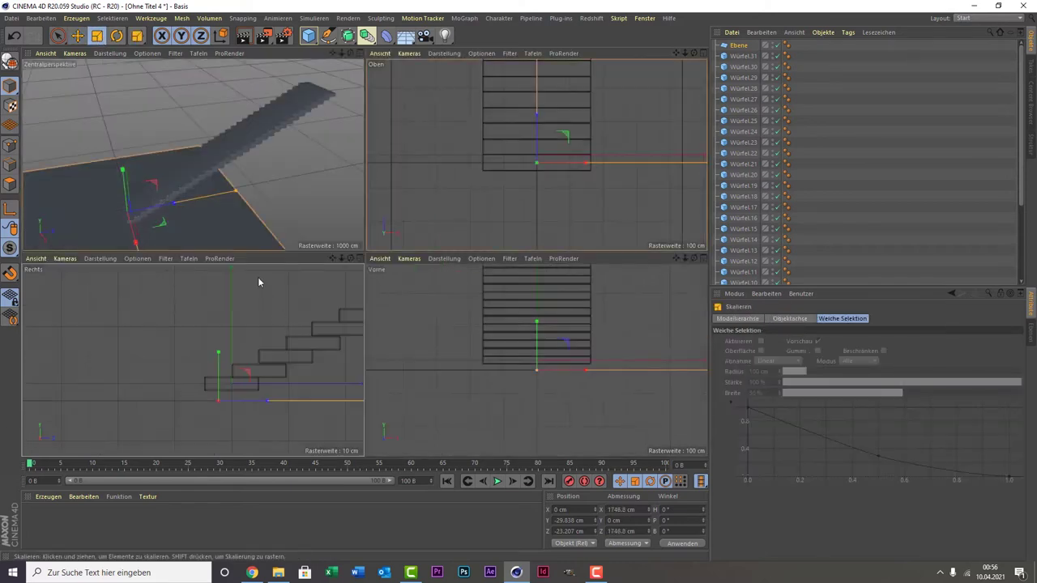
middle_click(245, 192)
left_click_drag(424, 280, 615, 284)
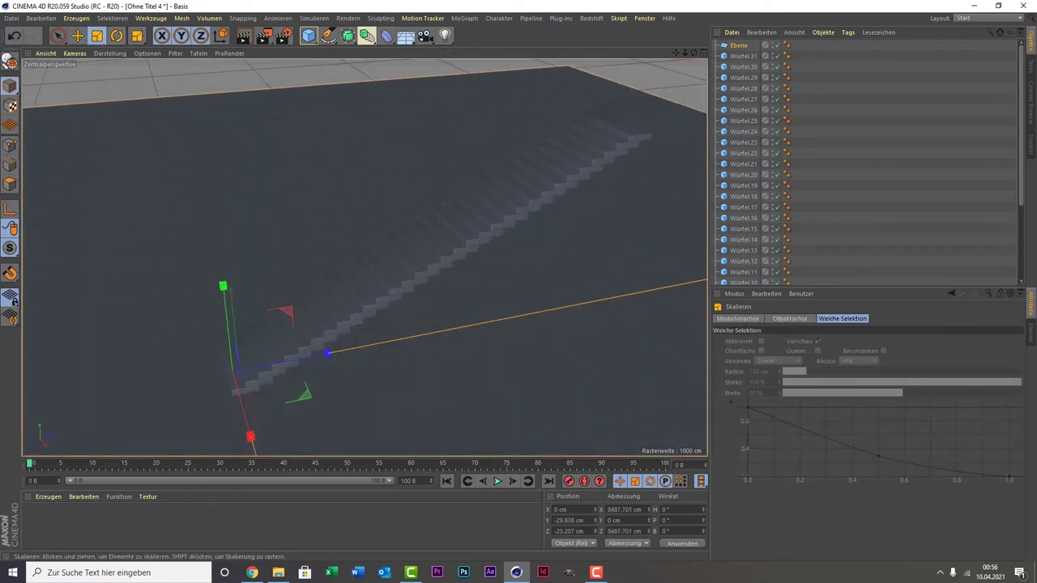
middle_click(345, 278)
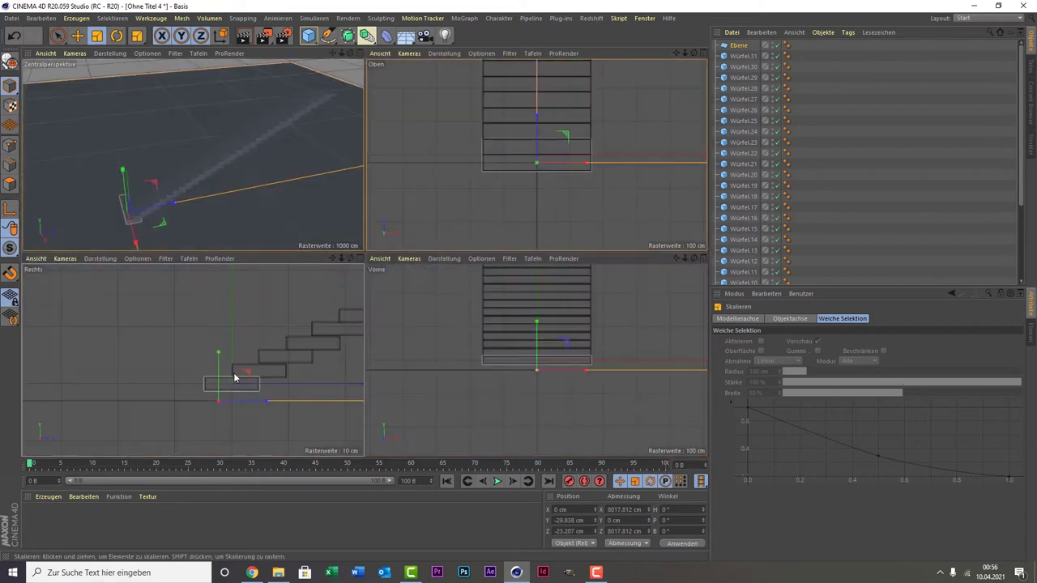
middle_click(233, 373)
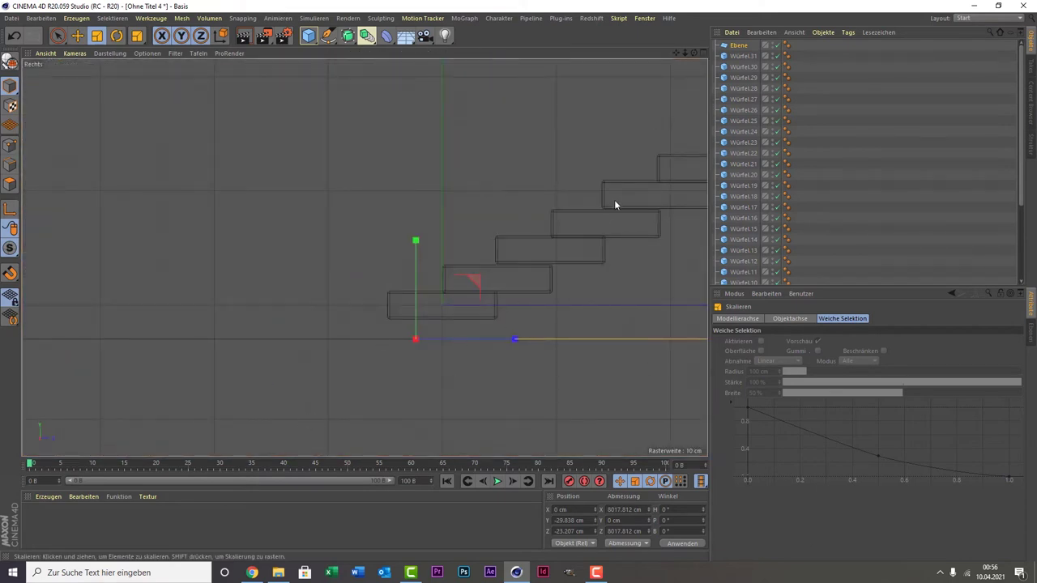
middle_click(347, 259)
middle_click(289, 220)
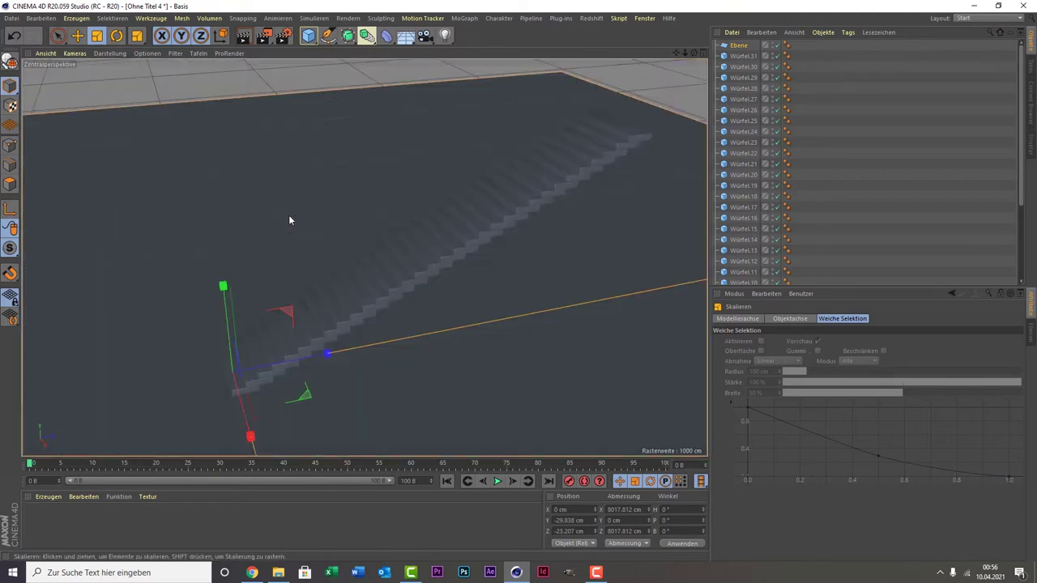
Add a cube, stretch it into a stair-length bar and place it beside the staircase
left_click(308, 34)
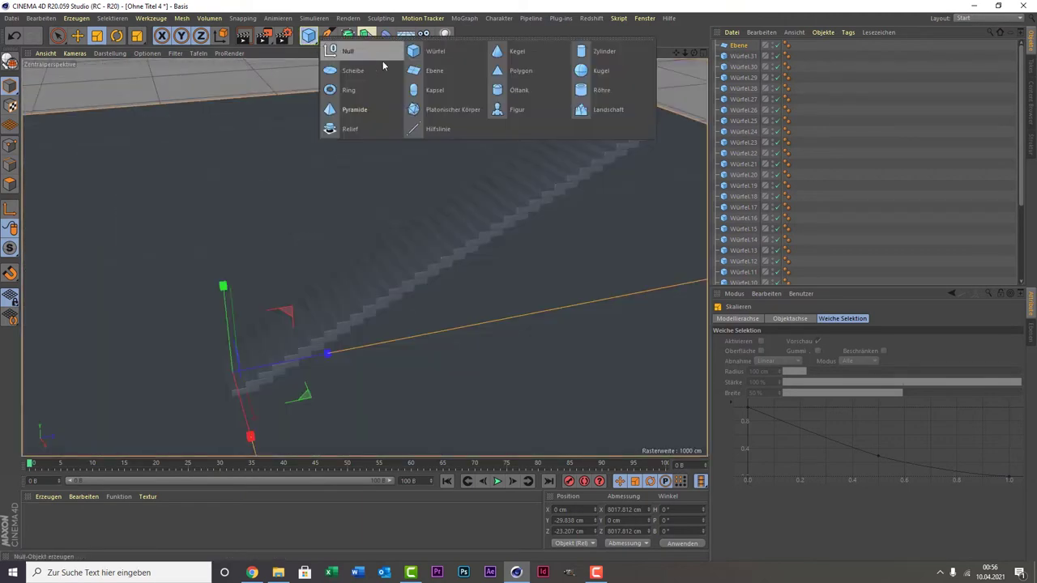
left_click(452, 63)
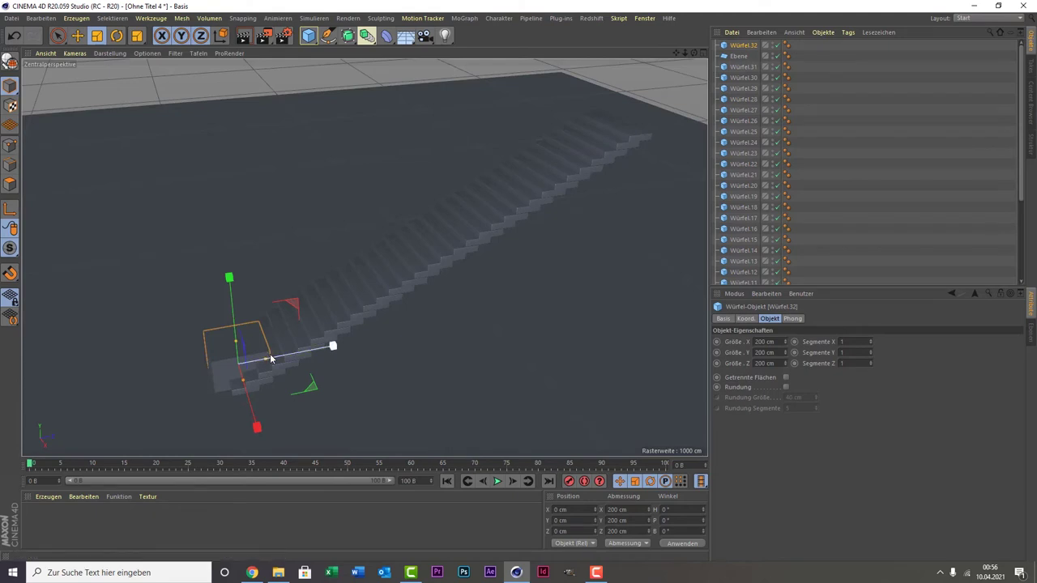
left_click_drag(271, 362, 528, 330)
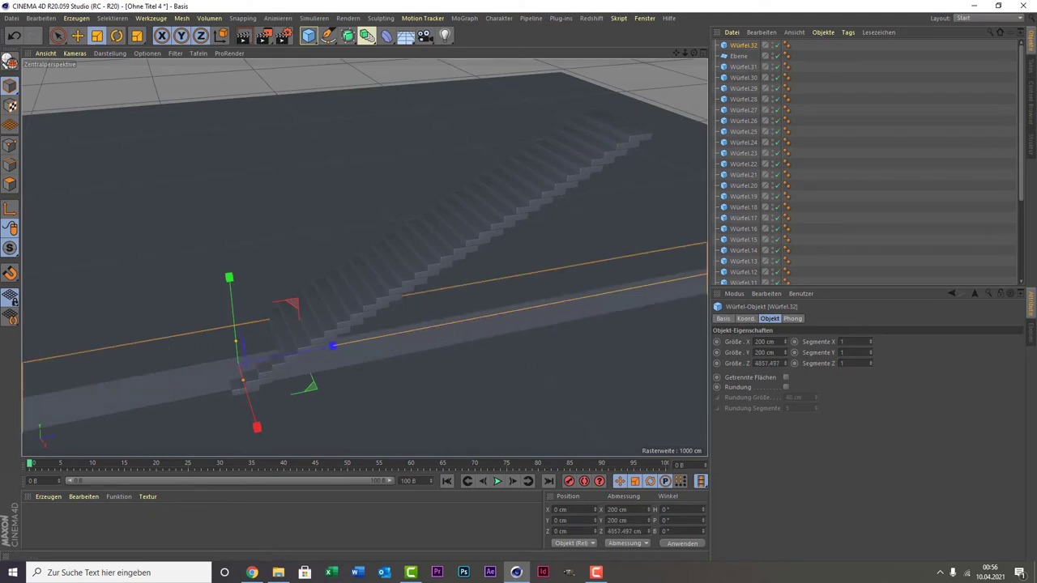
left_click_drag(705, 275, 689, 295)
key("space")
scroll(545, 271, "down", 3)
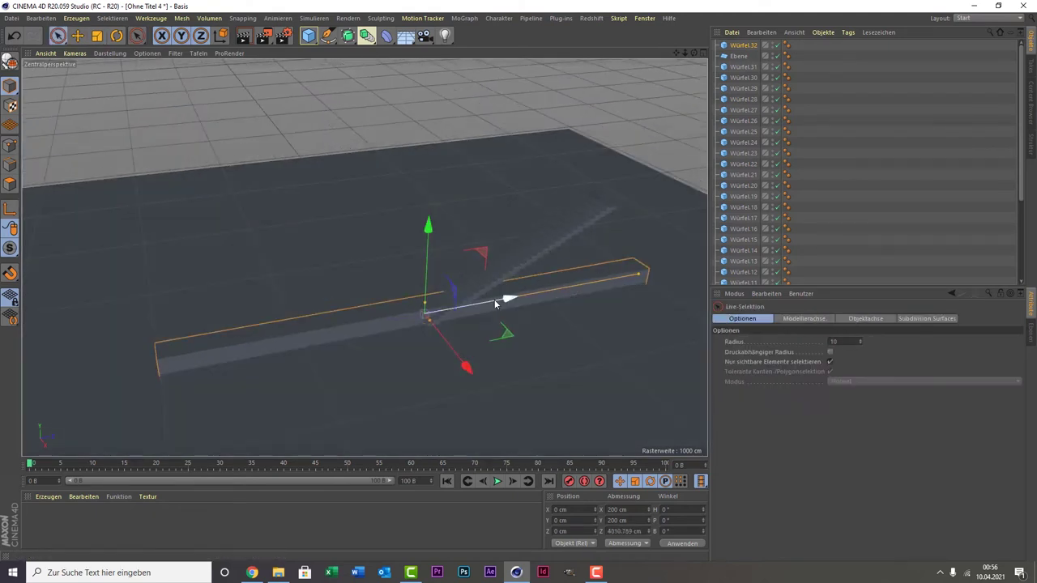
left_click_drag(495, 304, 630, 296)
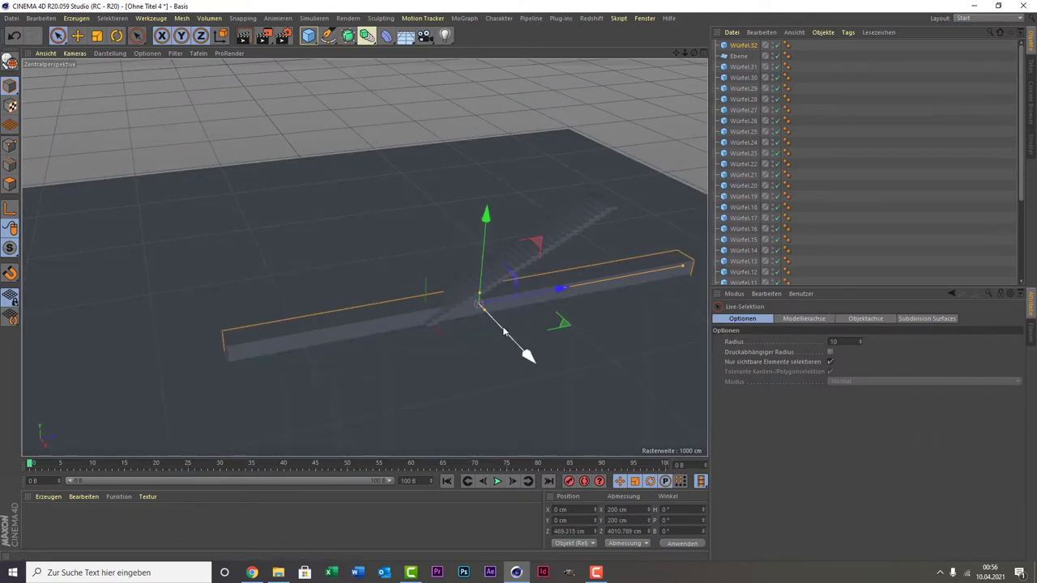
left_click_drag(527, 354, 481, 300)
Make the bar a thin, tall wall of about 27.1 × 1040.8 × 4010.8 cm
middle_click(422, 280)
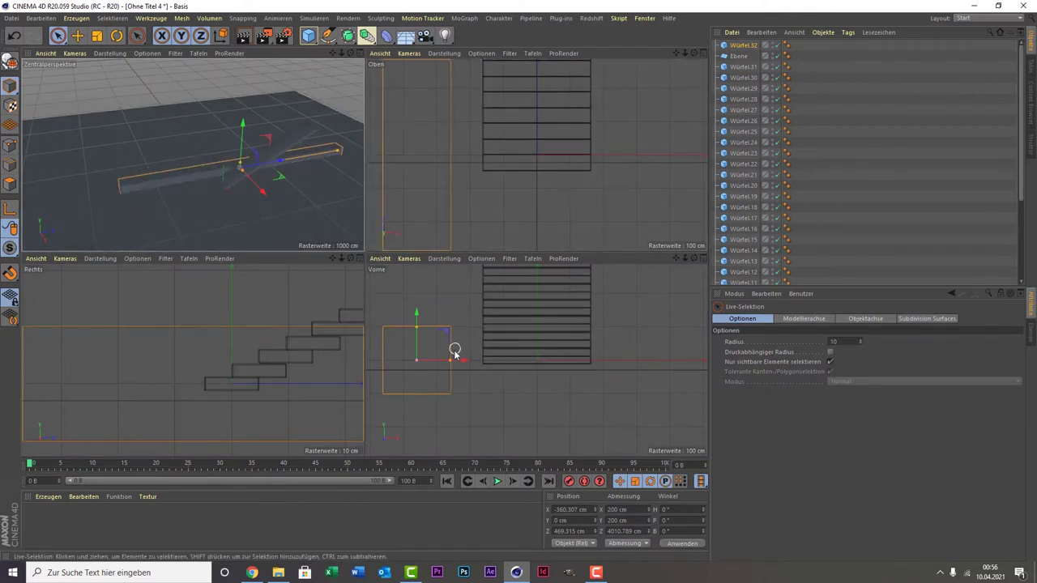
left_click_drag(454, 355, 422, 362)
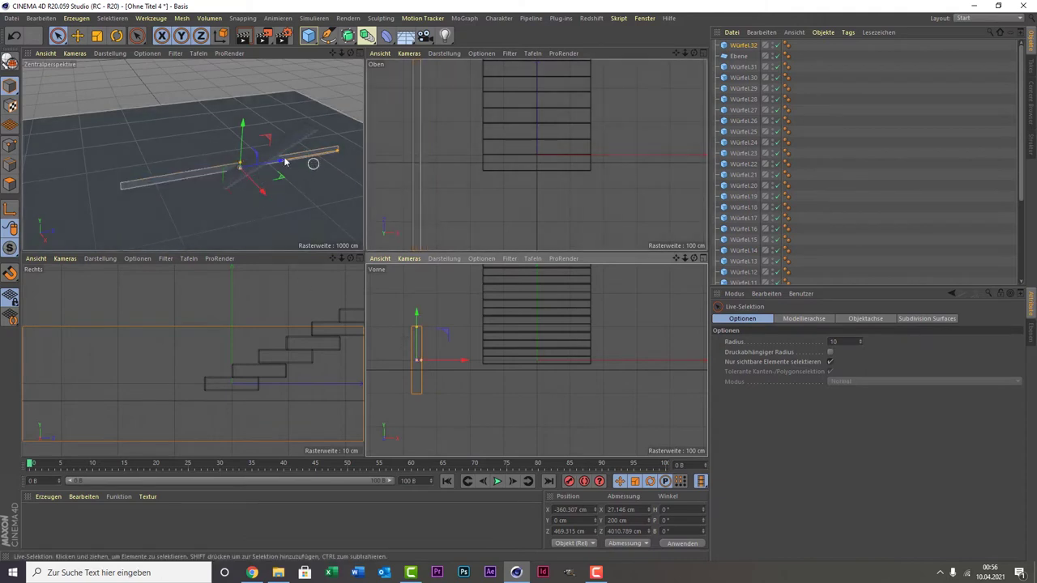
mouse_move(243, 145)
left_mouse_down()
mouse_move(249, 109)
mouse_move(247, 122)
left_mouse_up()
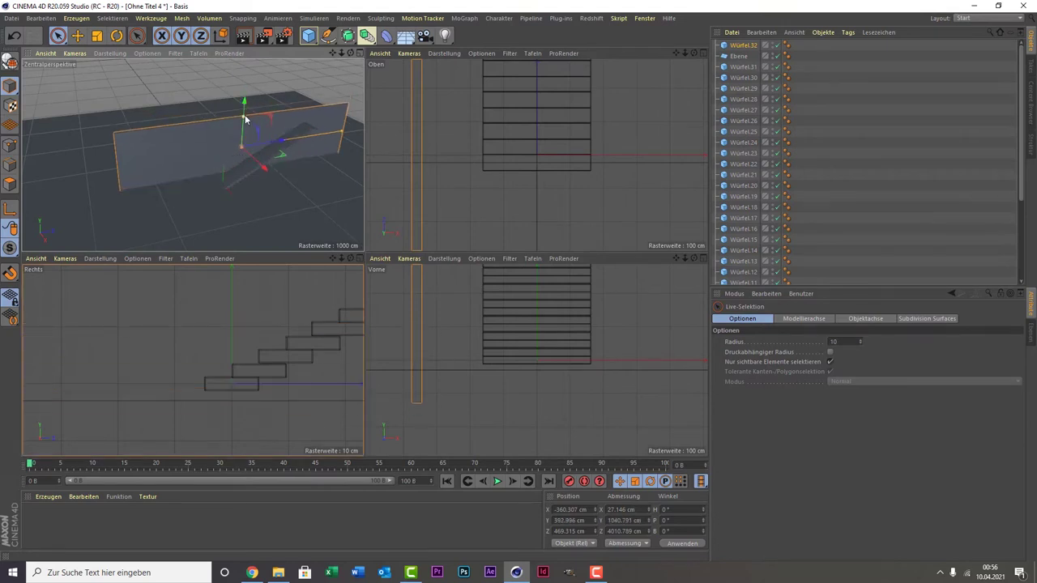
middle_click(248, 122)
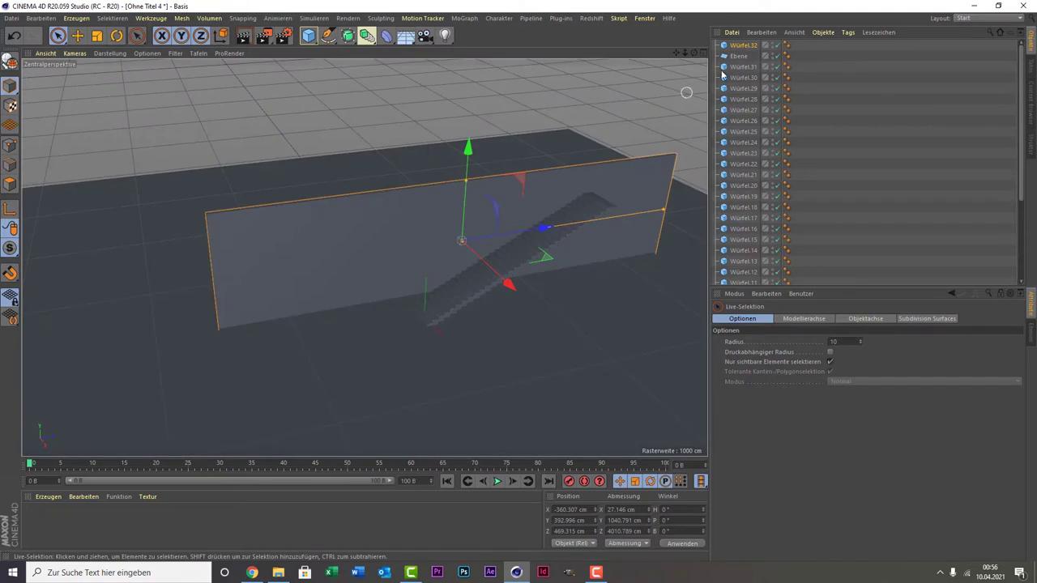
middle_click(537, 166)
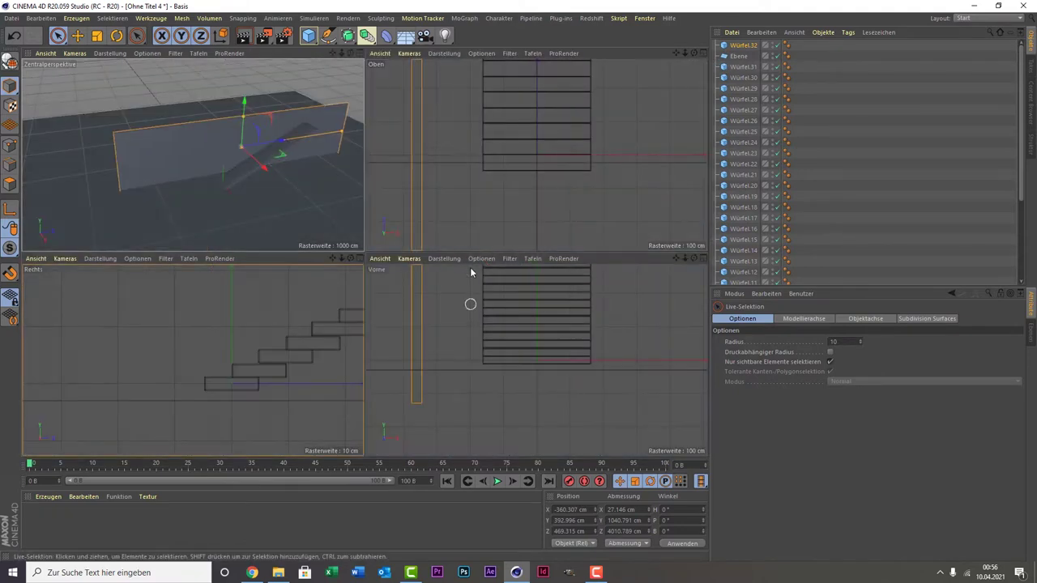
In the Top view, shift the wall slightly forward along the stairs
middle_click(447, 154)
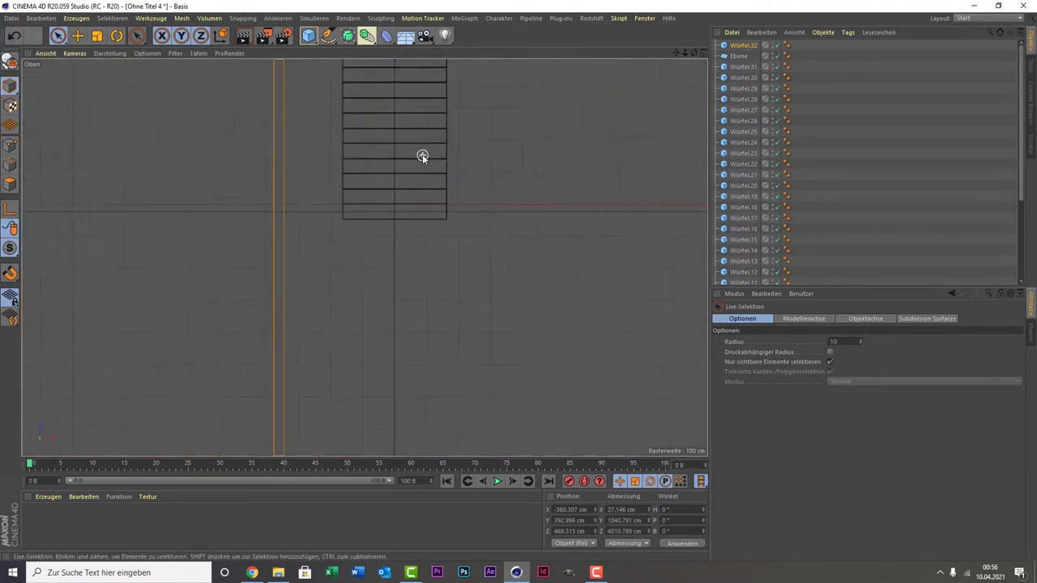
left_click_drag(675, 53, 676, 203)
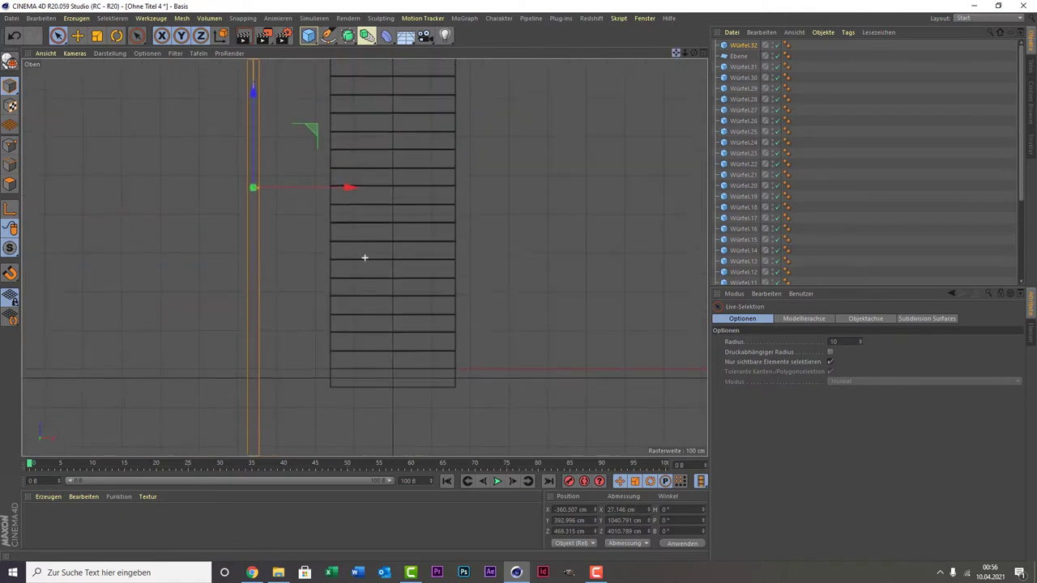
scroll(426, 142, "down", 1)
scroll(426, 143, "down", 4)
scroll(422, 170, "down", 2)
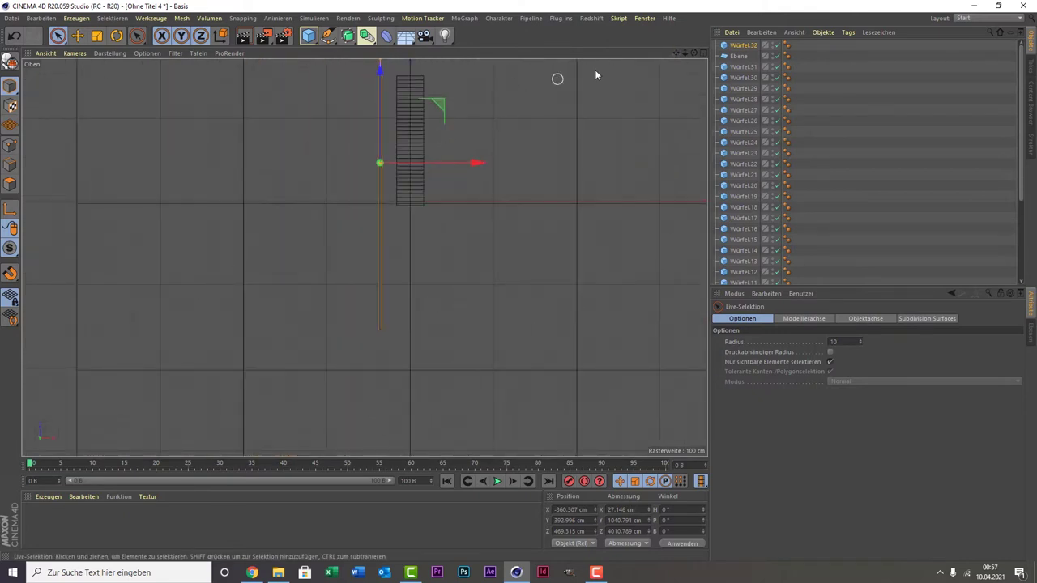
left_click(379, 311)
left_click_drag(679, 53, 684, 161)
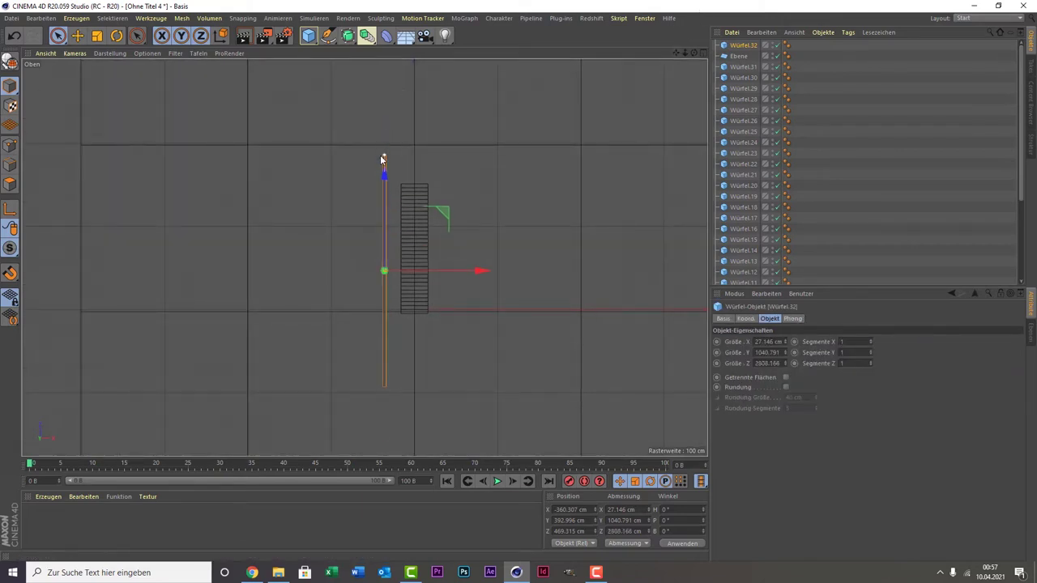
scroll(336, 305, "up", 3)
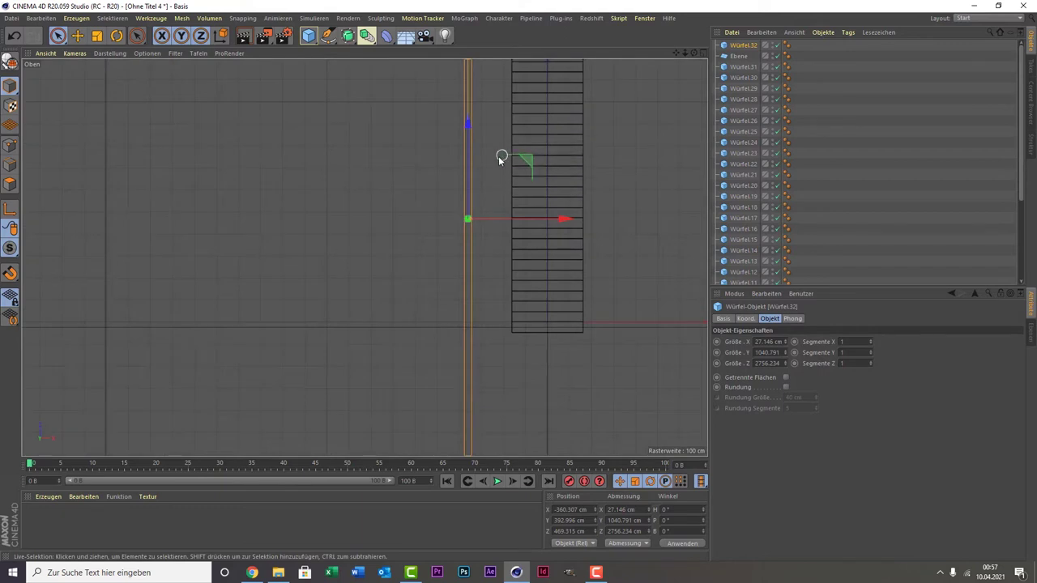
left_click_drag(470, 167, 538, 189)
scroll(523, 243, "up", 4)
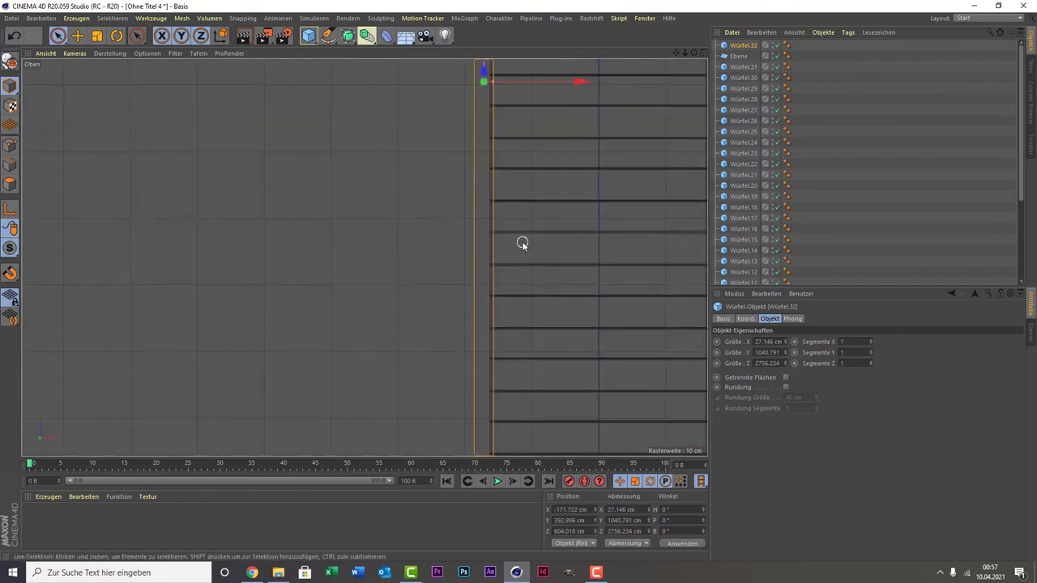
scroll(523, 243, "down", 1)
scroll(521, 241, "down", 3)
scroll(519, 239, "down", 3)
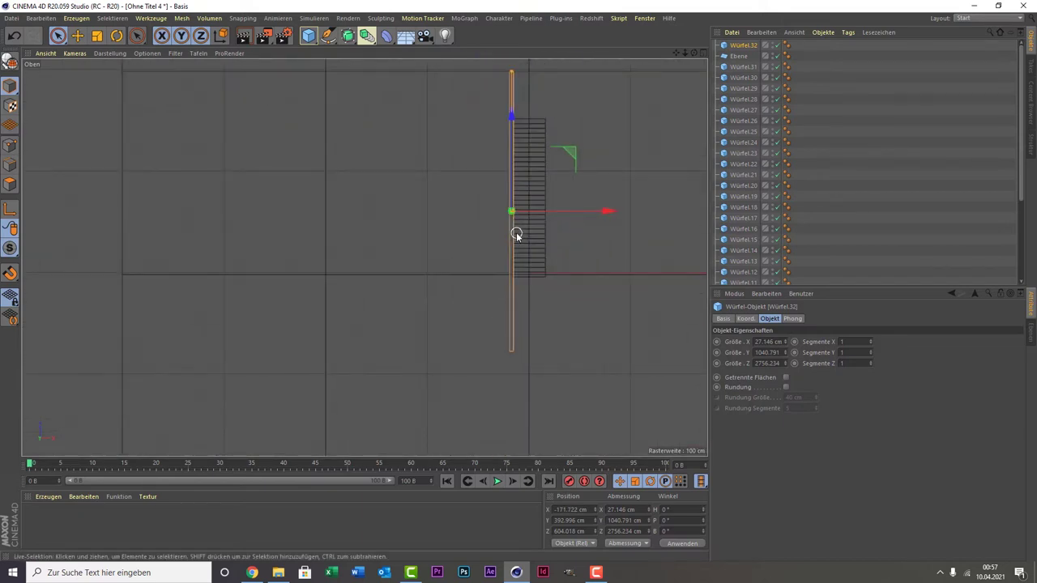
Copy the wall to the stairs' other side as Würfel.33 and push it against the edge
left_click_drag(542, 214, 586, 225, "ctrl")
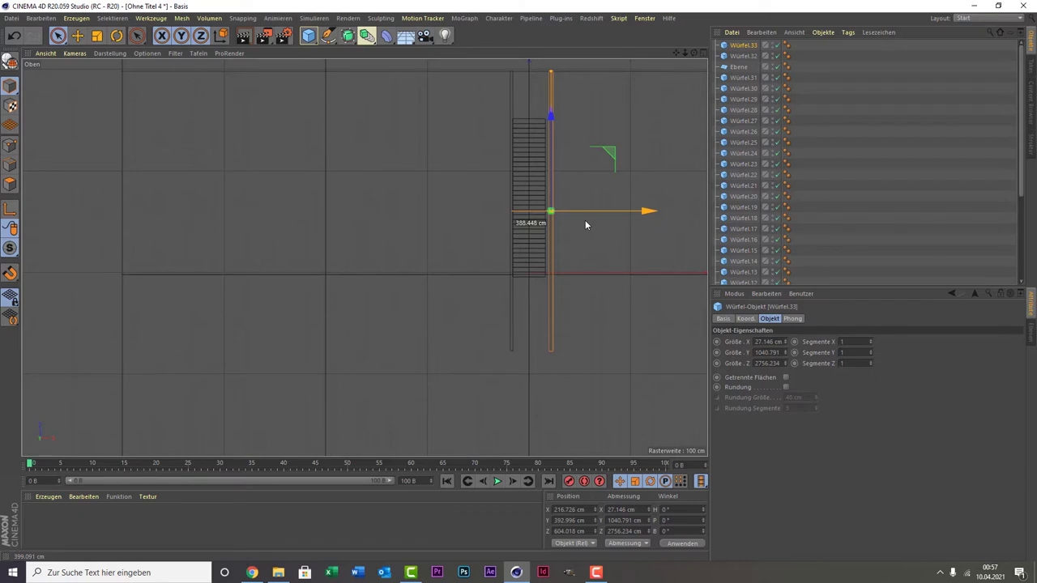
scroll(585, 167, "up", 3)
scroll(486, 298, "up", 2)
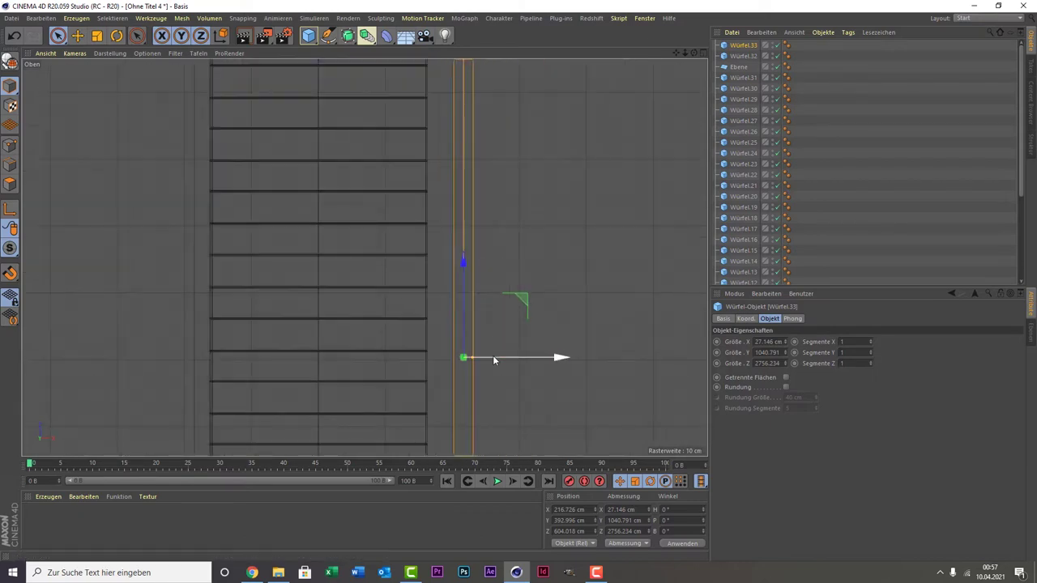
left_click_drag(494, 359, 462, 360)
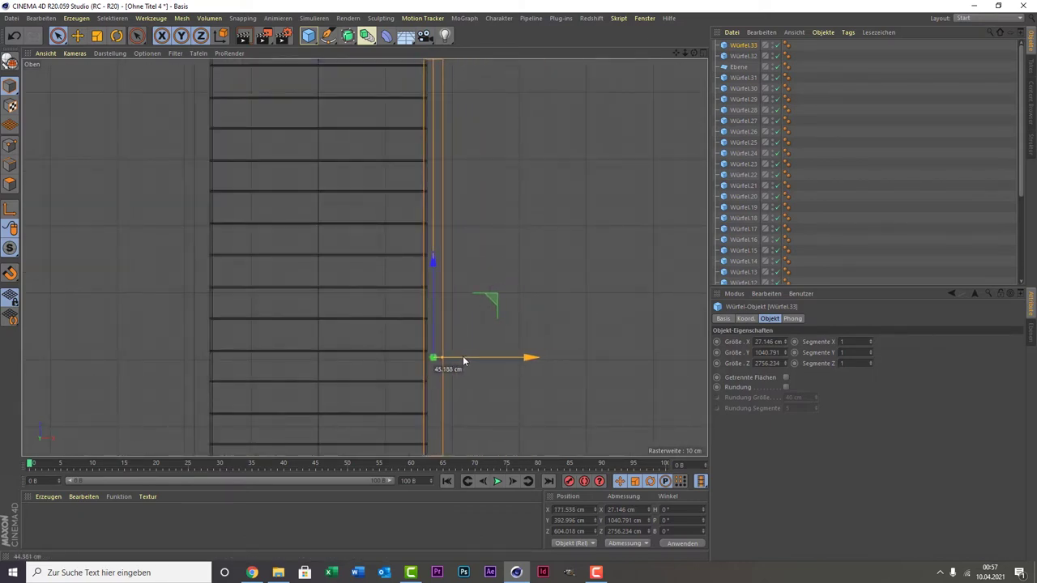
Orbit the perspective view to check both walls flanking the staircase
middle_click(347, 282)
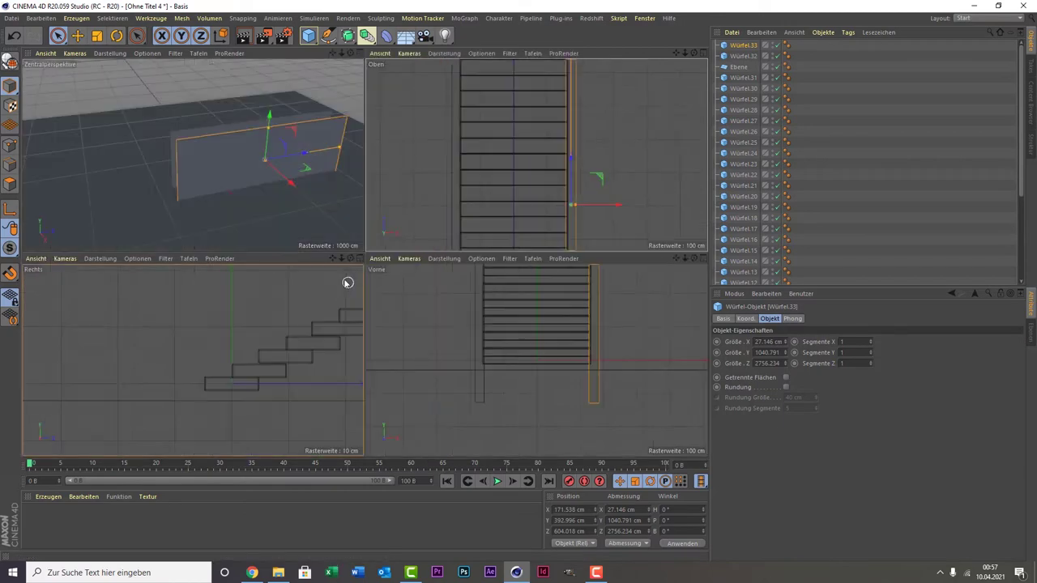
middle_click(261, 194)
left_click_drag(698, 56, 671, 69)
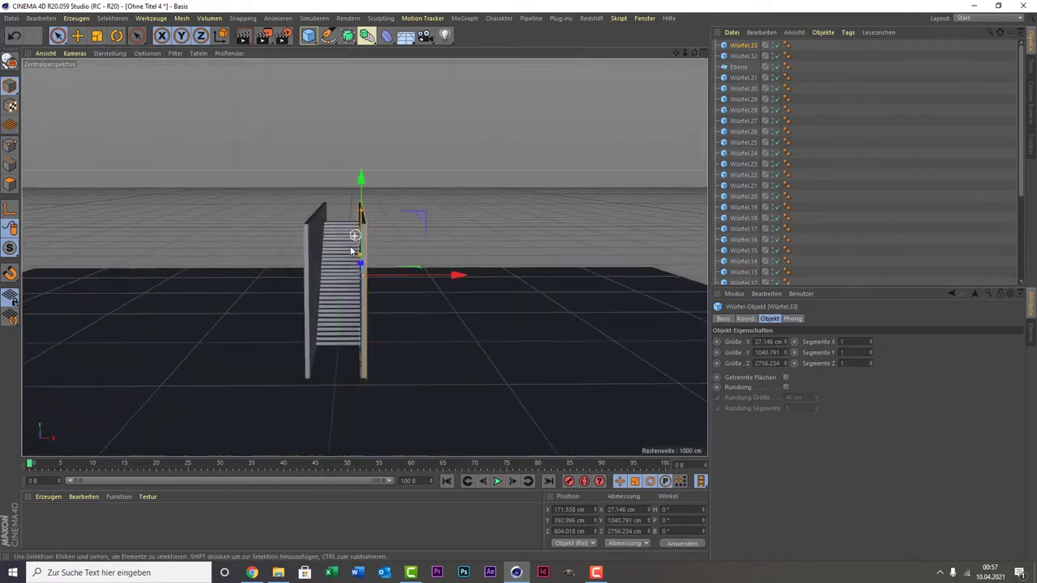
scroll(306, 278, "up", 3)
scroll(305, 278, "up", 3)
scroll(306, 278, "up", 3)
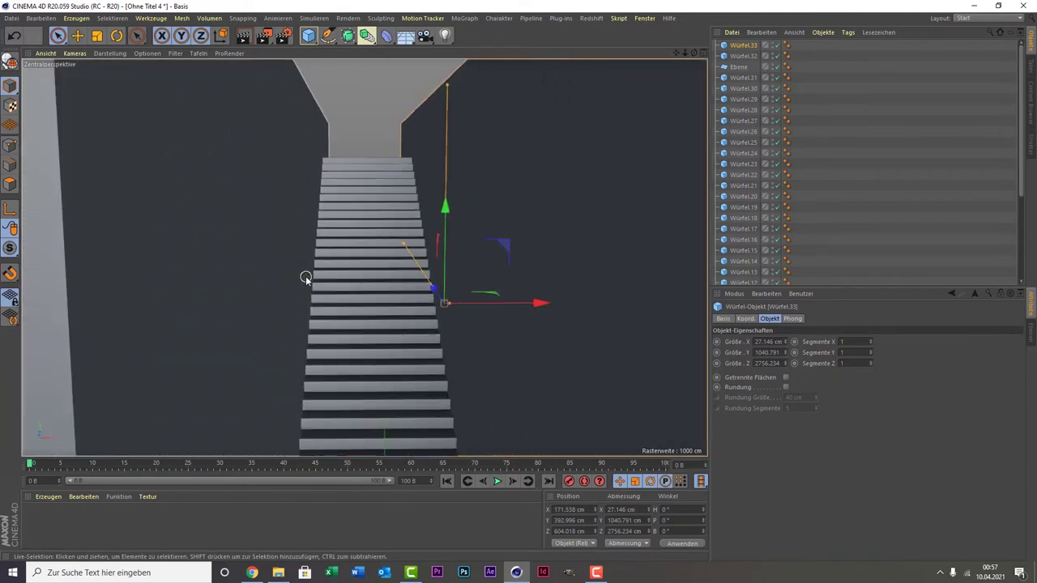
scroll(305, 278, "down", 5)
mouse_move(675, 52)
left_mouse_down()
mouse_move(365, 258)
mouse_move(680, 55)
mouse_move(365, 164)
left_mouse_up()
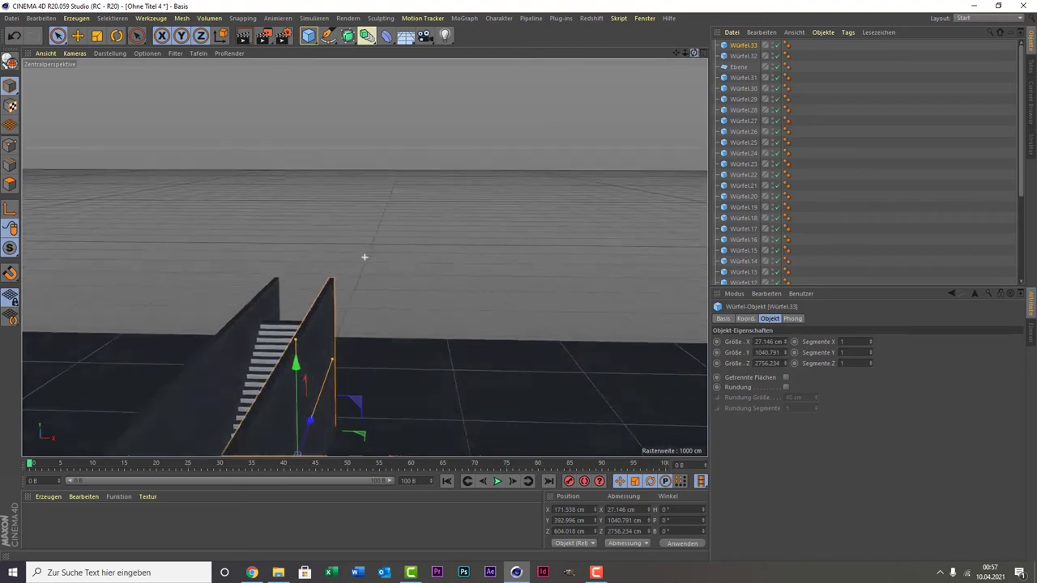
scroll(360, 175, "up", 5)
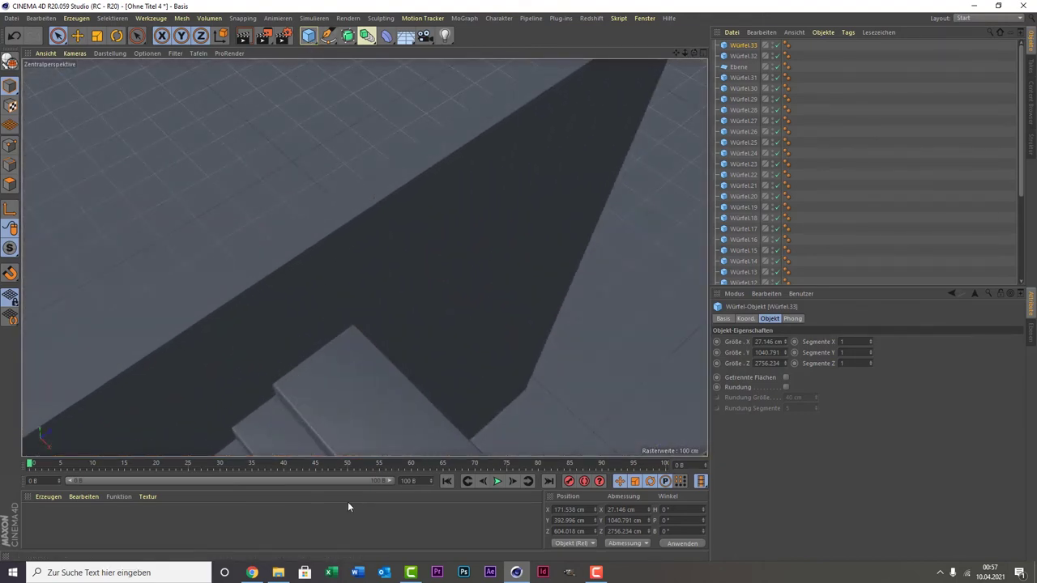
Move the top step up and stretch it into a 325.03 × 24.666 × 813.983 cm landing
left_click(354, 419)
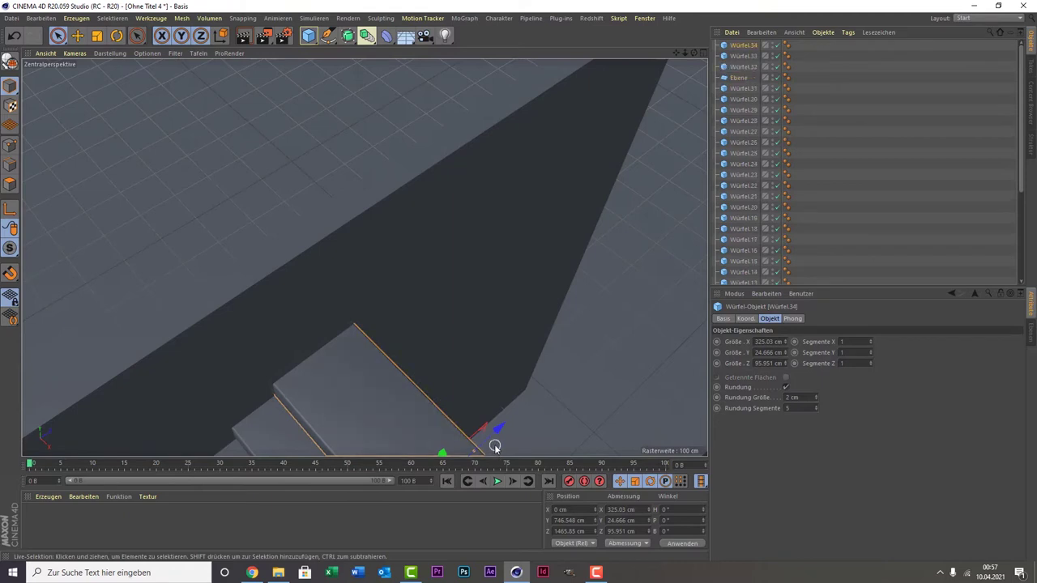
mouse_move(494, 446)
left_mouse_down()
mouse_move(568, 372)
mouse_move(541, 358)
left_mouse_up()
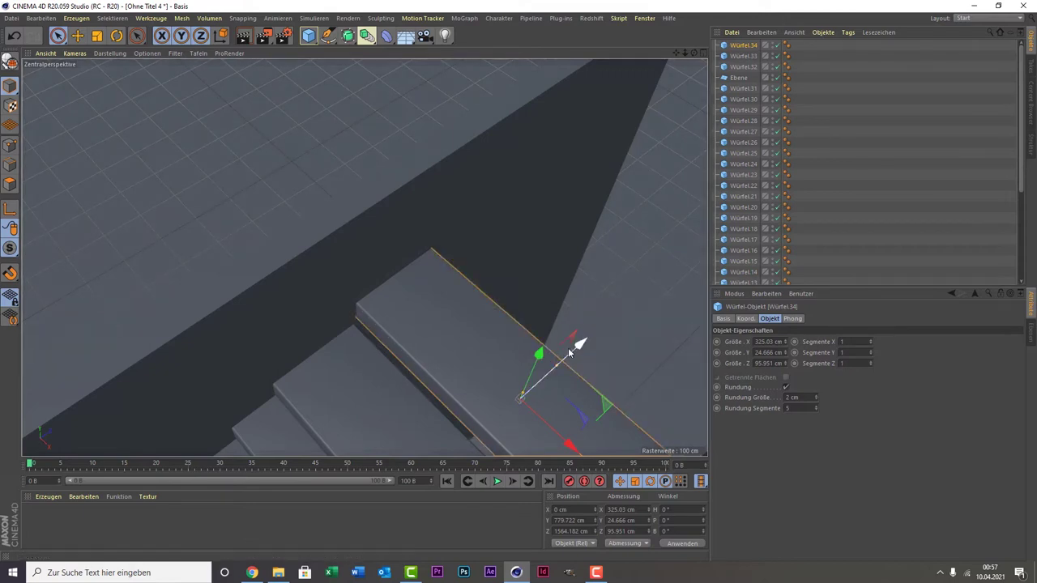
mouse_move(568, 347)
left_mouse_down()
mouse_move(536, 368)
mouse_move(542, 324)
left_mouse_up()
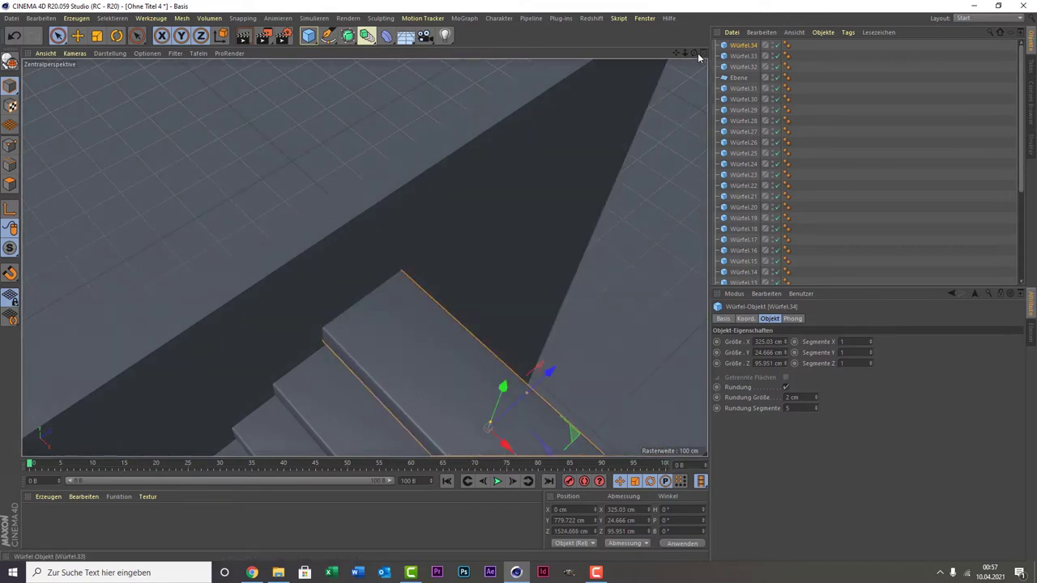
scroll(364, 258, "up", 3)
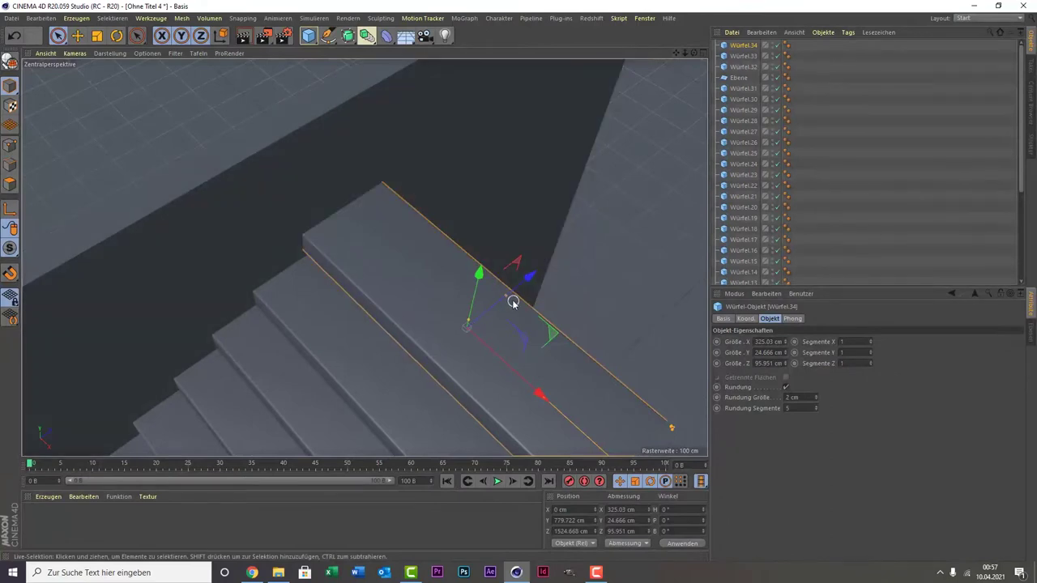
mouse_move(511, 302)
left_mouse_down()
mouse_move(524, 309)
mouse_move(703, 134)
left_mouse_up()
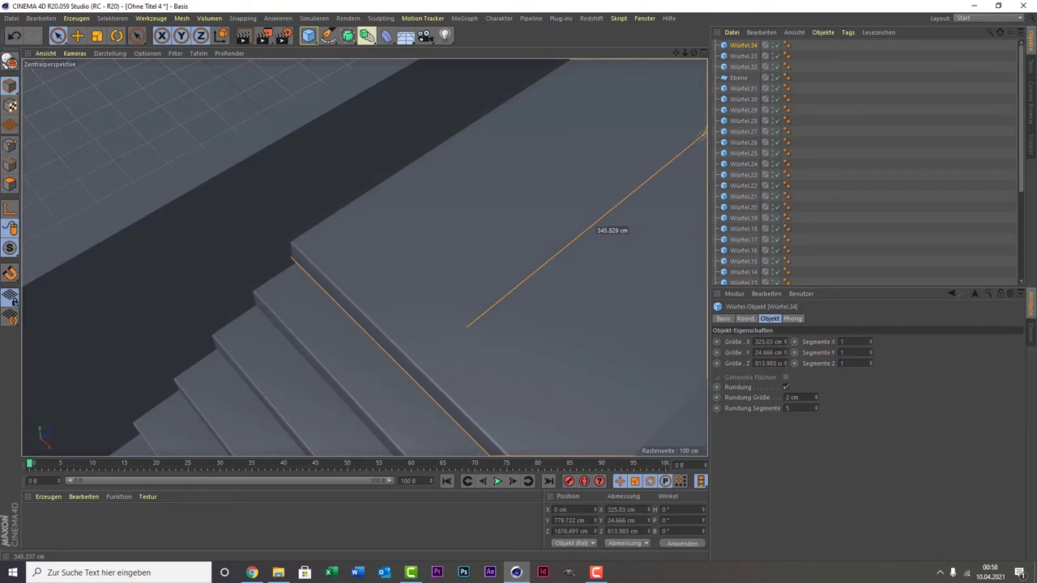
scroll(462, 336, "down", 3)
scroll(442, 334, "down", 3)
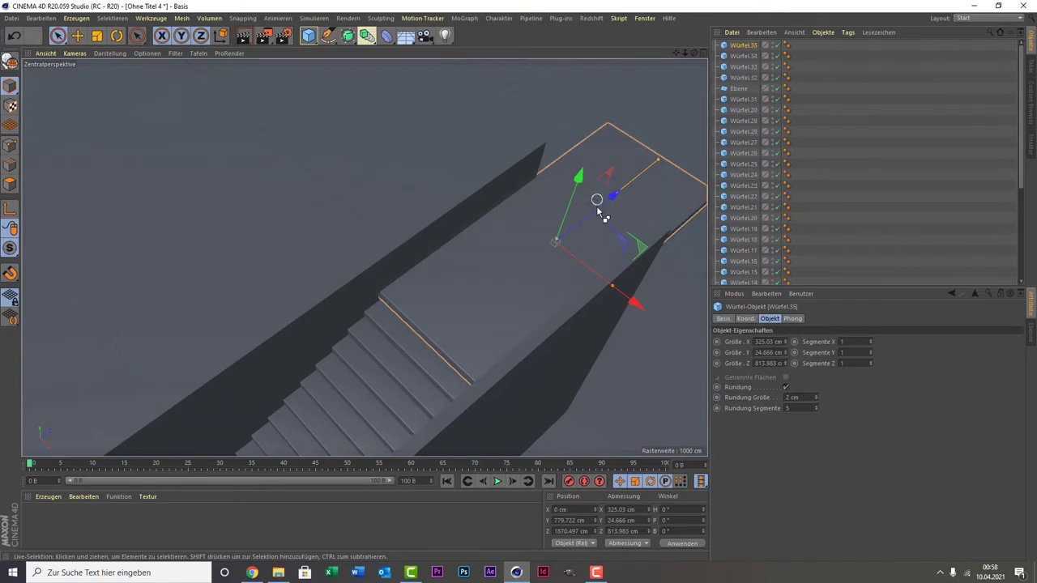
Duplicate the landing cube into a thin 325 × 127 × 17.24 cm wall at the landing's far end
key("ctrl+c")
key("ctrl+v")
mouse_move(648, 169)
left_mouse_down()
mouse_move(564, 242)
mouse_move(600, 188)
left_mouse_up()
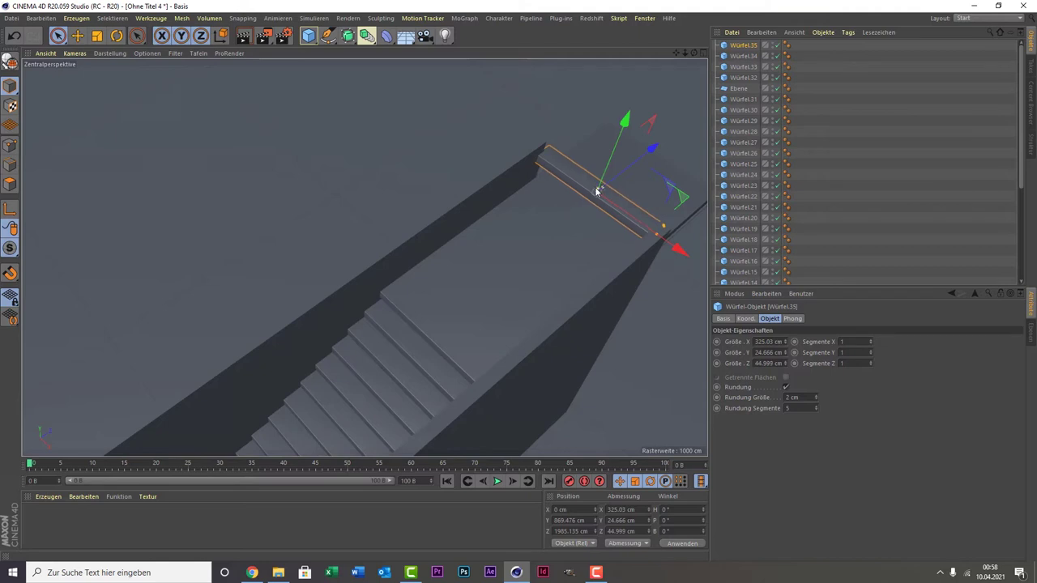
left_click_drag(596, 191, 606, 170)
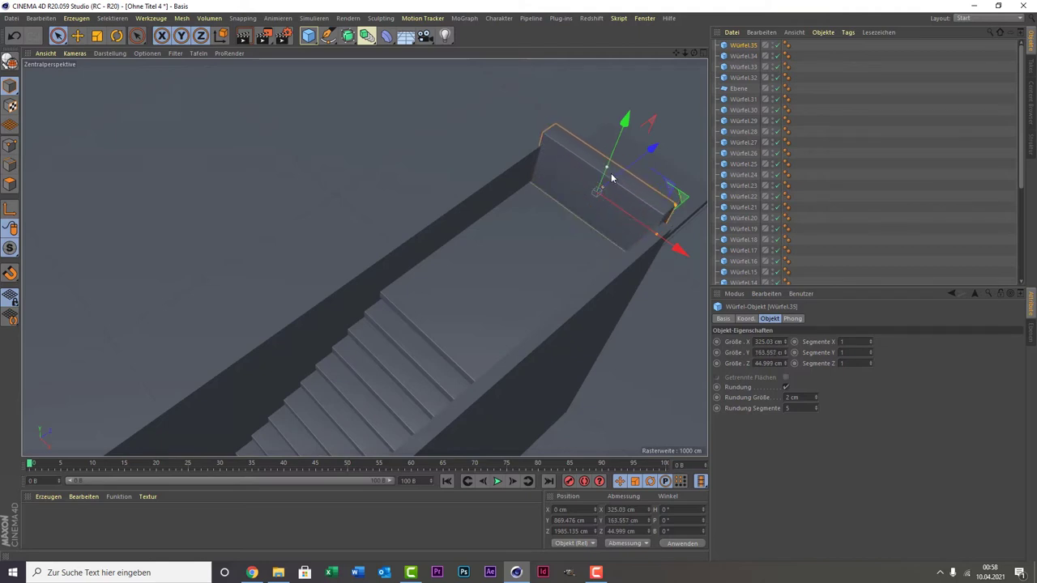
left_click_drag(602, 186, 597, 191)
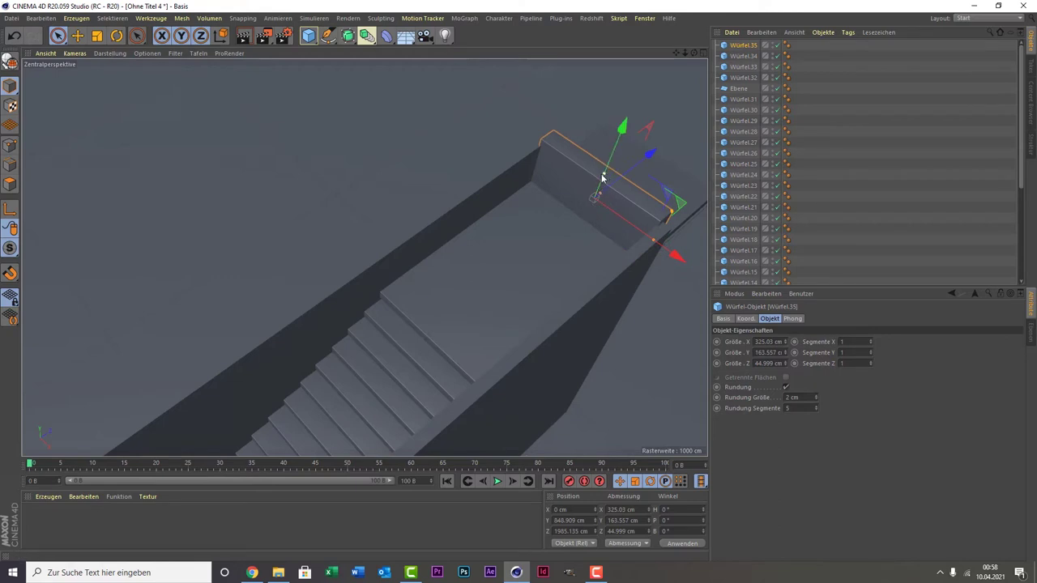
left_click_drag(602, 177, 599, 199)
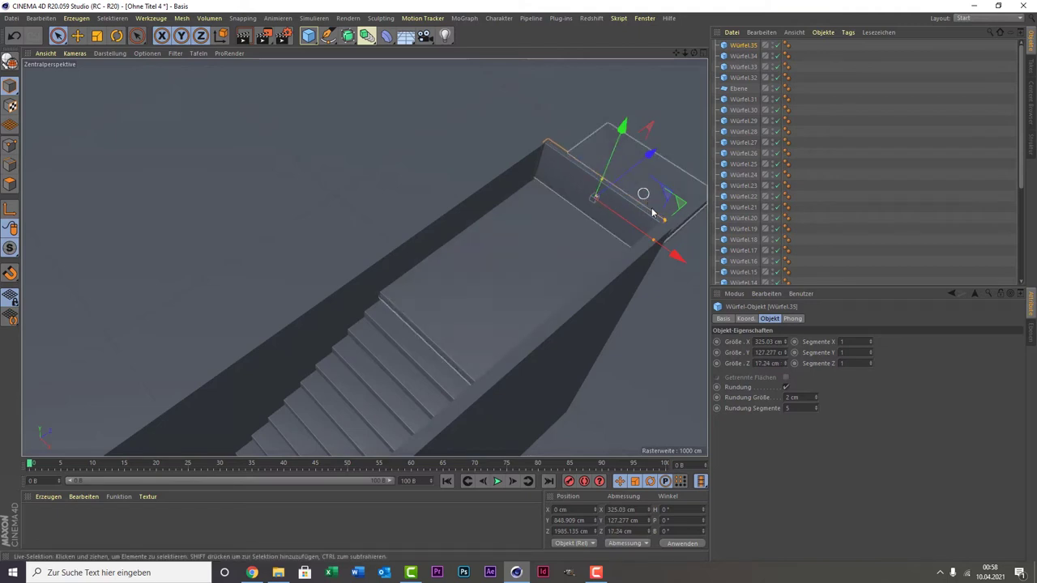
left_click_drag(635, 226, 632, 227)
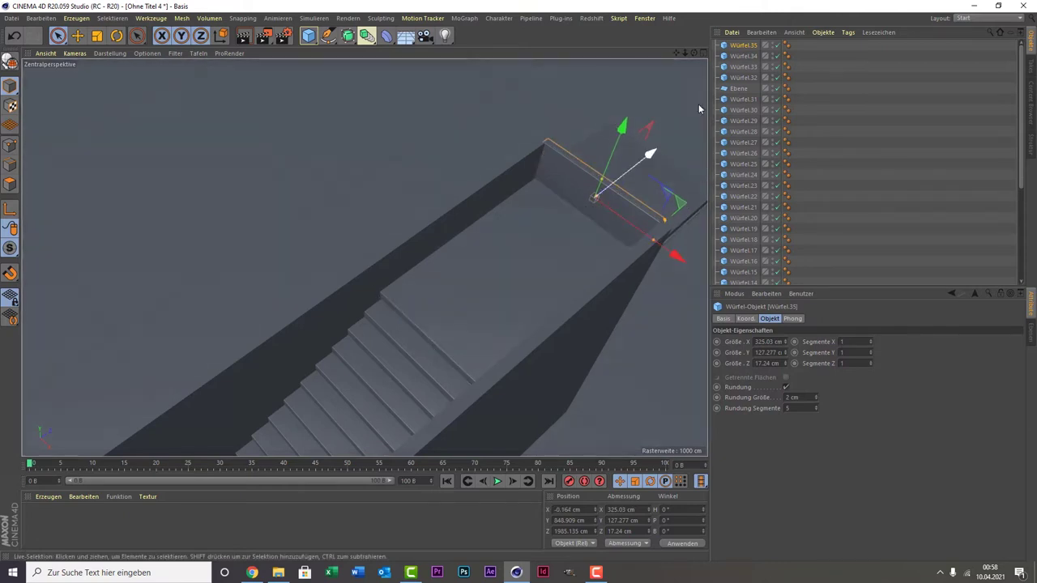
left_click_drag(475, 86, 423, 216, "alt")
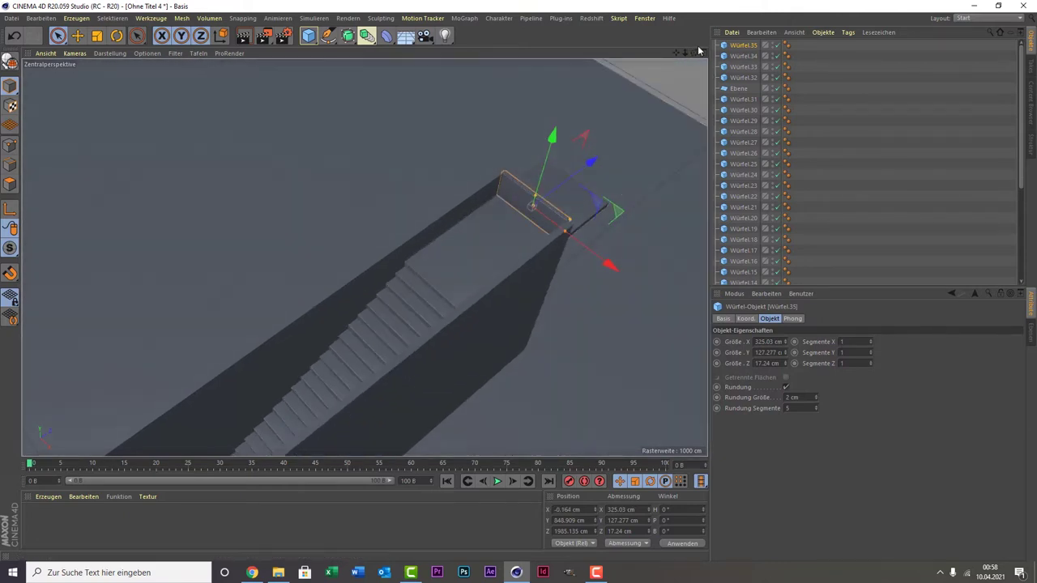
mouse_move(677, 54)
left_mouse_down()
mouse_move(683, 61)
mouse_move(364, 257)
left_mouse_up()
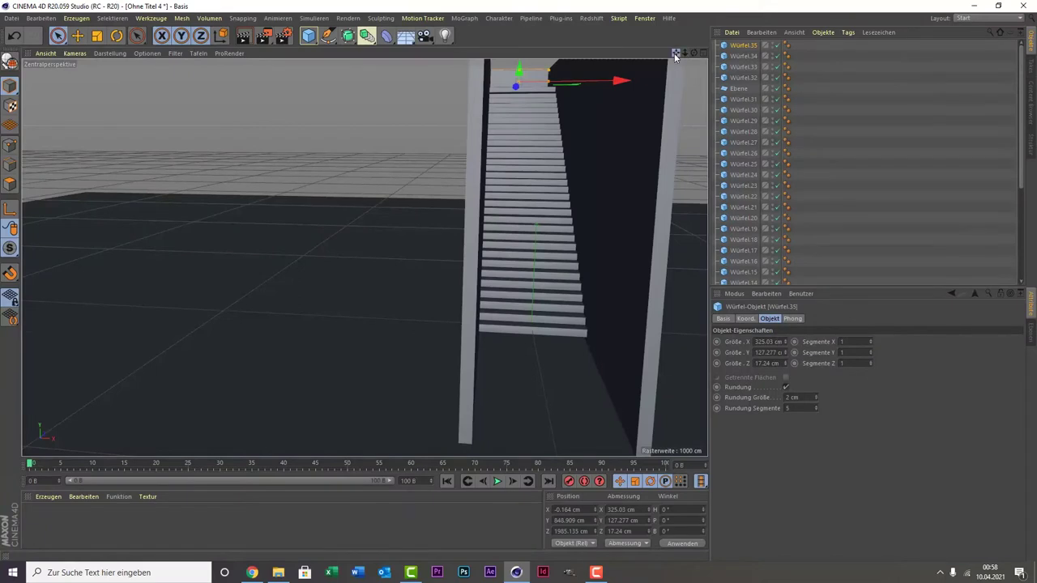
Pan and zoom in over the staircase so it is seen straight up from the bottom
left_click_drag(675, 55, 458, 220)
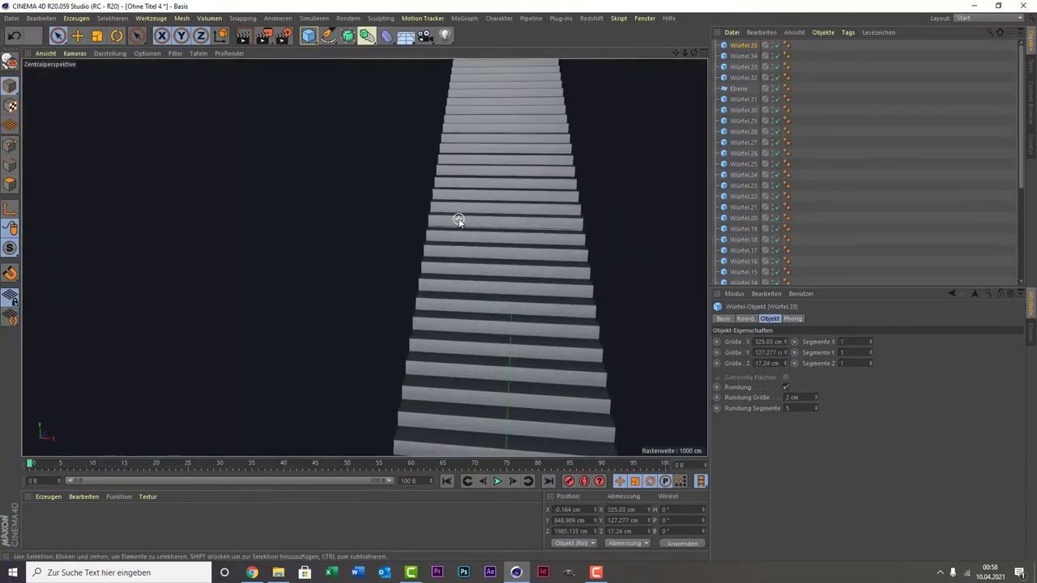
mouse_move(675, 53)
left_mouse_down()
mouse_move(664, 58)
mouse_move(704, 34)
mouse_move(364, 257)
mouse_move(666, 104)
left_mouse_up()
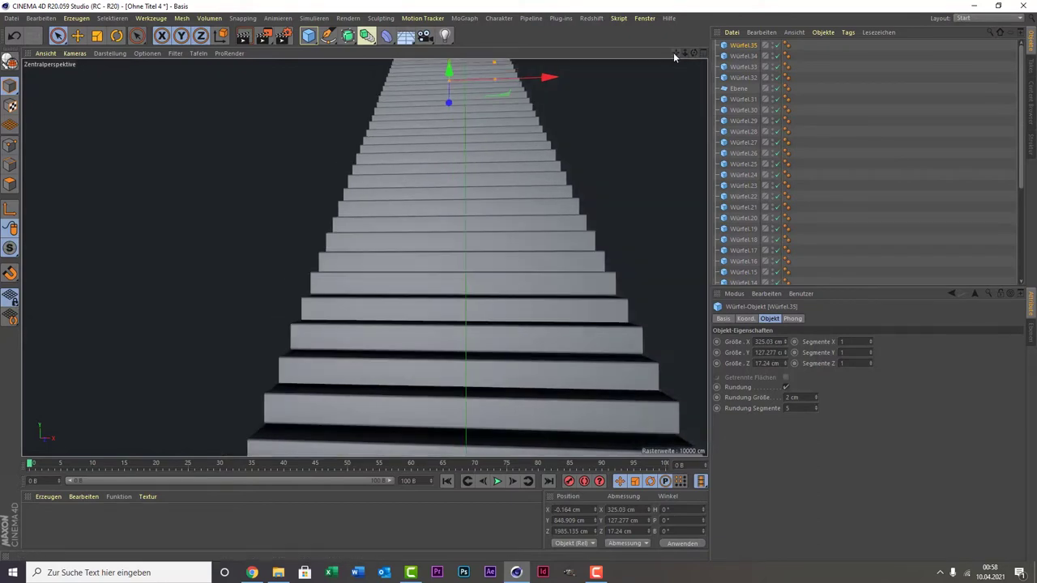
mouse_move(676, 53)
left_mouse_down()
mouse_move(365, 257)
mouse_move(689, 54)
mouse_move(675, 54)
left_mouse_up()
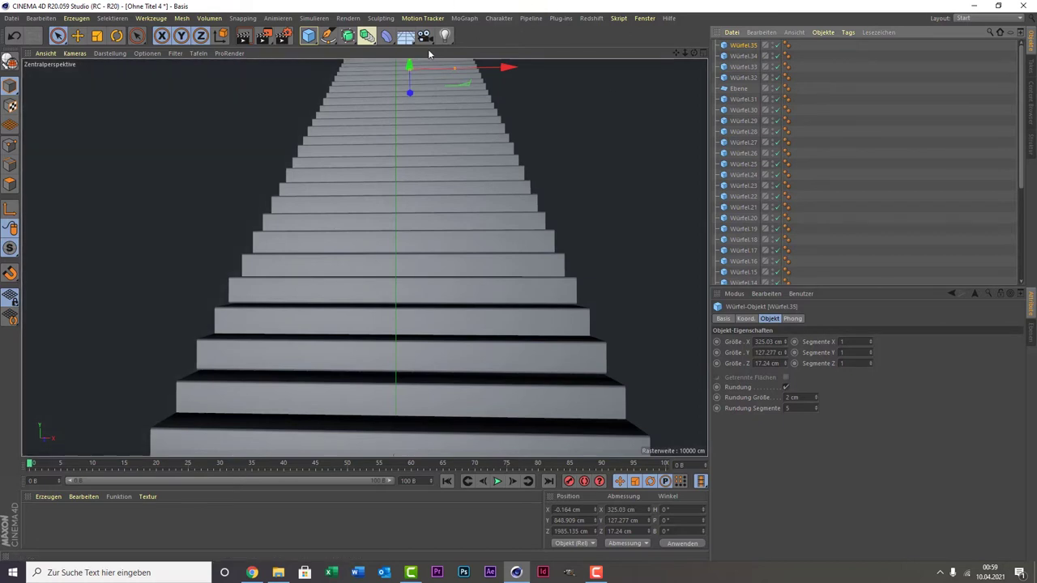
Add a camera from the frontal staircase view and look through it
left_click(424, 35)
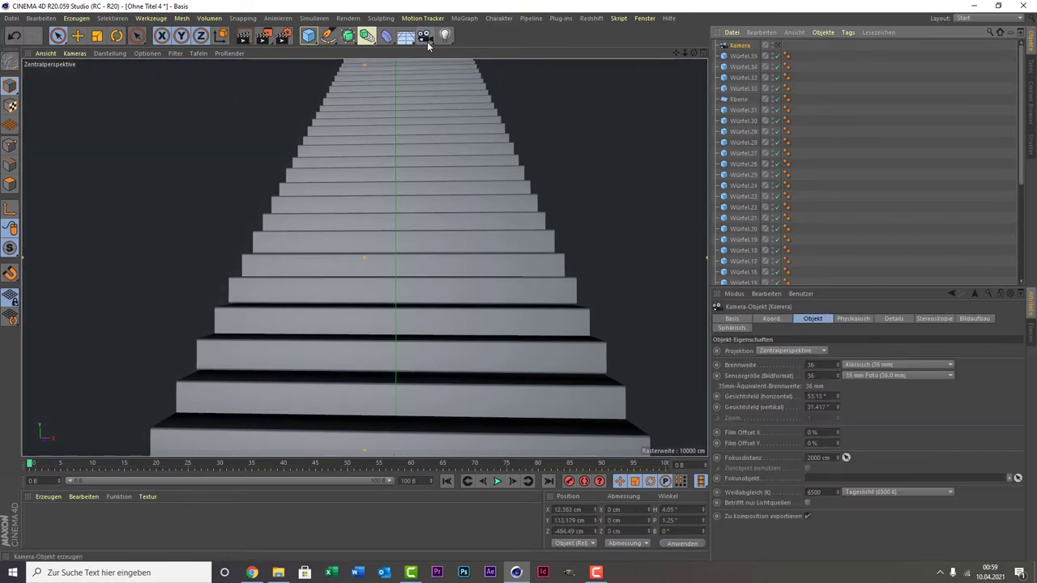
left_click(776, 45)
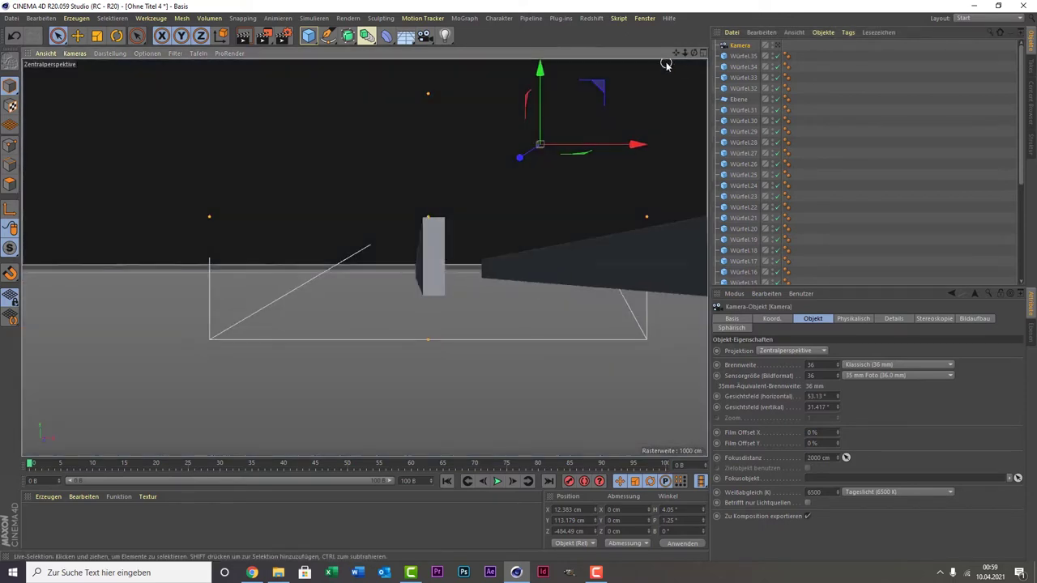
left_click_drag(676, 52, 365, 258)
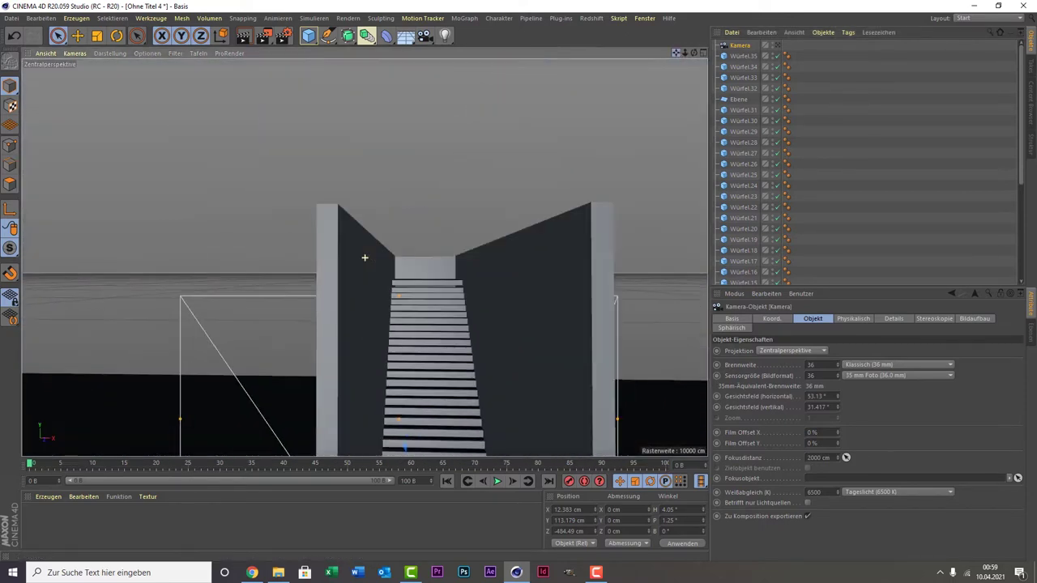
left_click(777, 46)
left_click(777, 45)
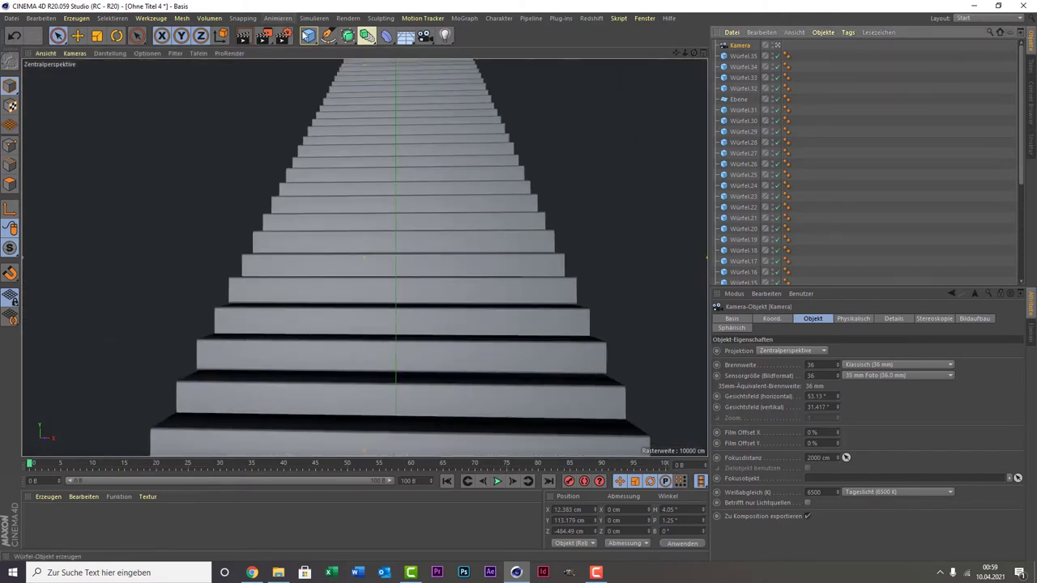
left_click(307, 36)
Create a sphere, lift it up the stairs and scale it down to radius 9.086 cm
left_click(601, 71)
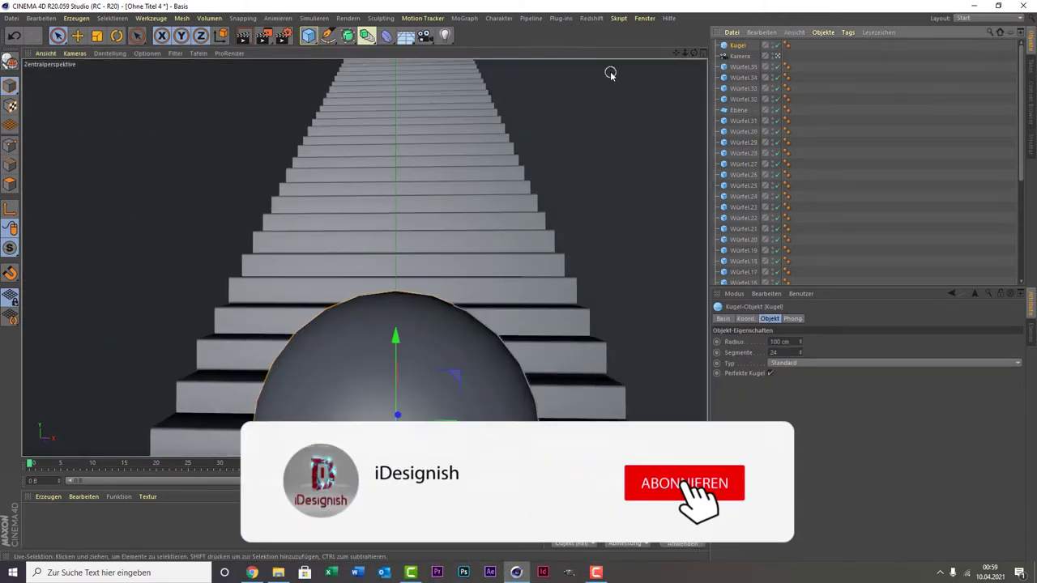
left_click_drag(422, 316, 421, 143)
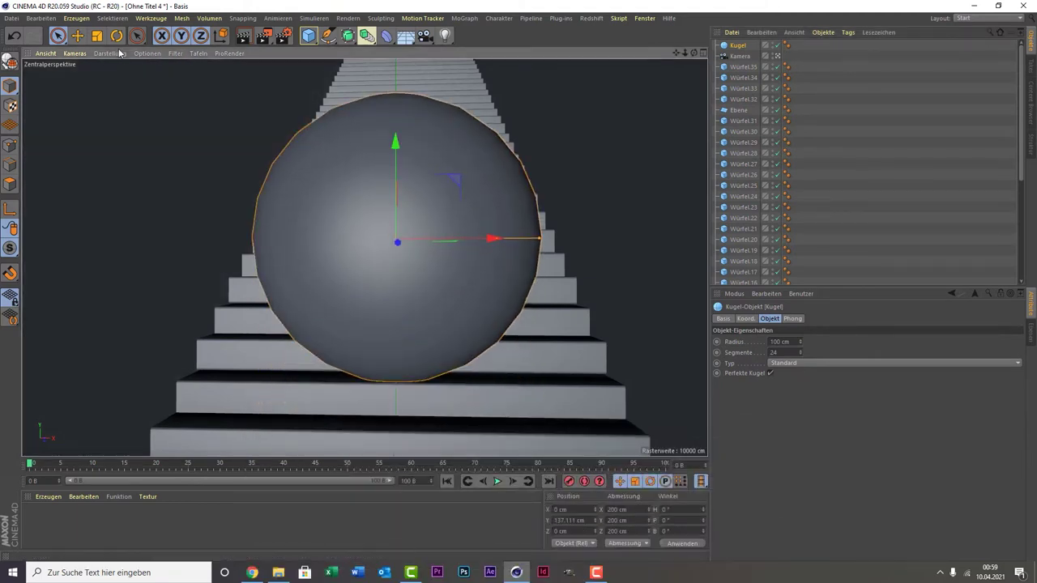
left_click(97, 36)
left_click_drag(125, 261, 36, 452)
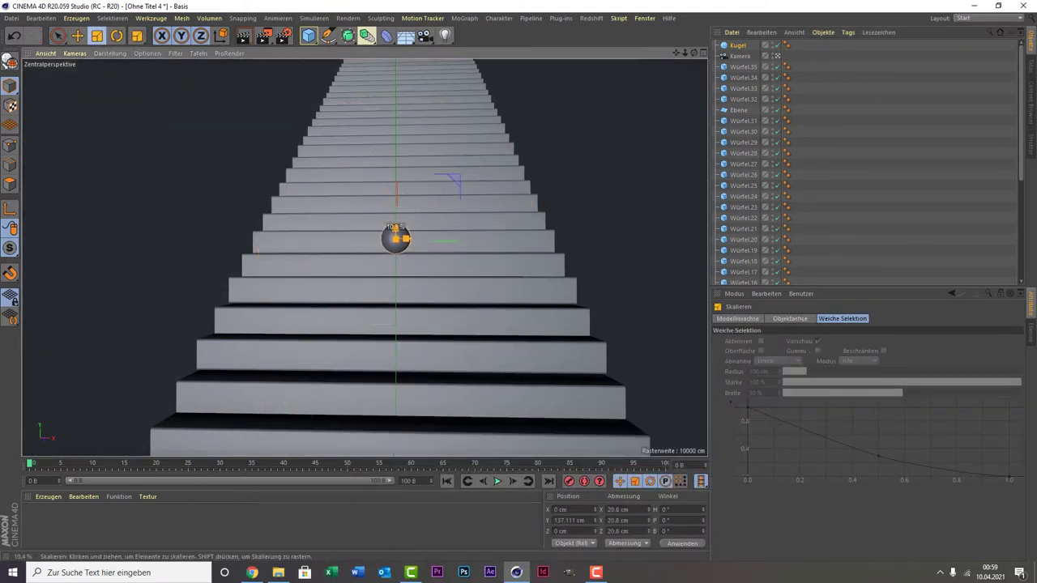
left_click_drag(397, 237, 381, 235)
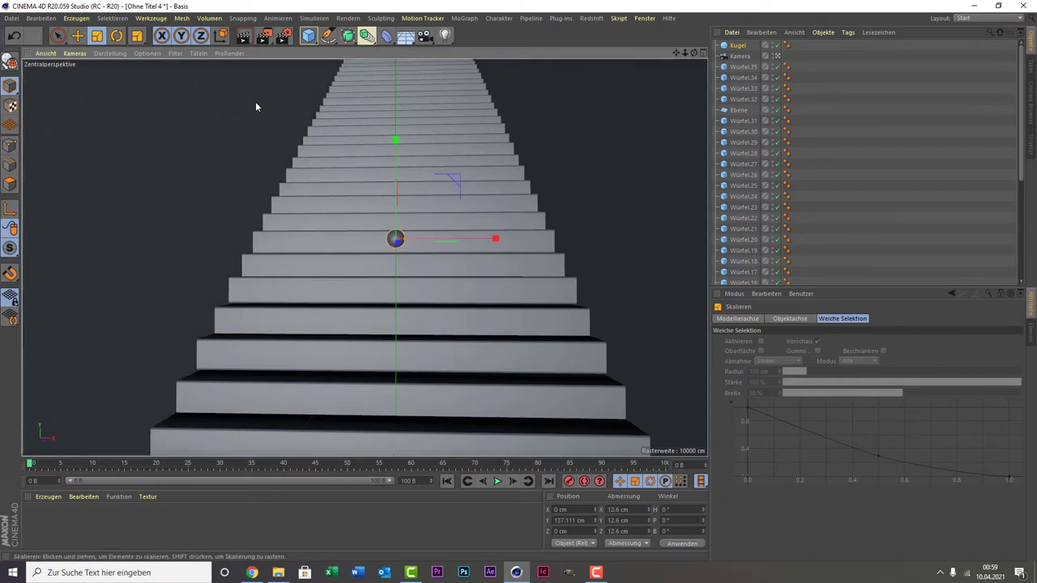
left_click_drag(269, 181, 293, 181)
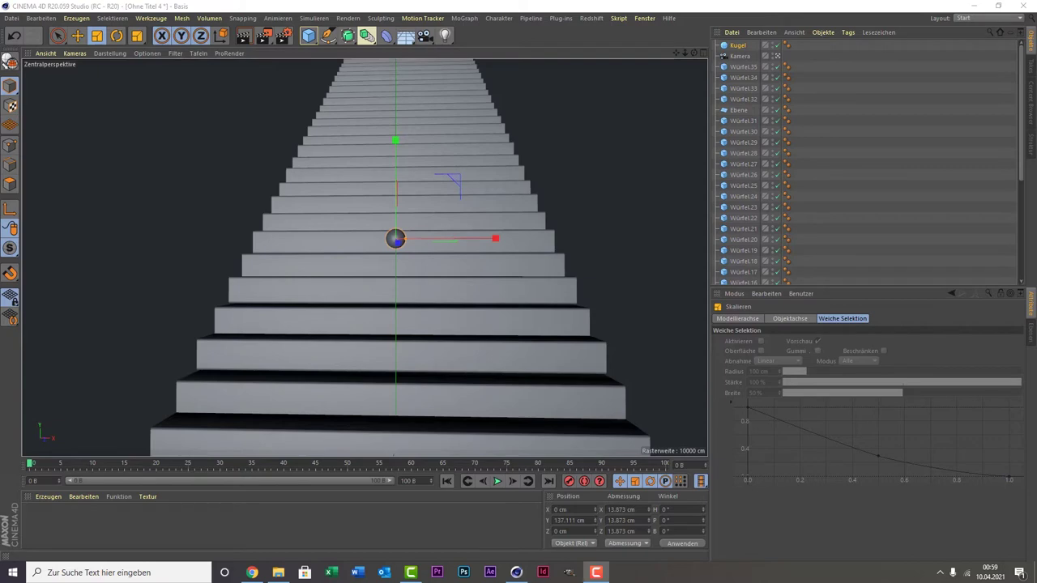
mouse_move(381, 267)
left_mouse_down()
mouse_move(459, 230)
mouse_move(439, 244)
left_mouse_up()
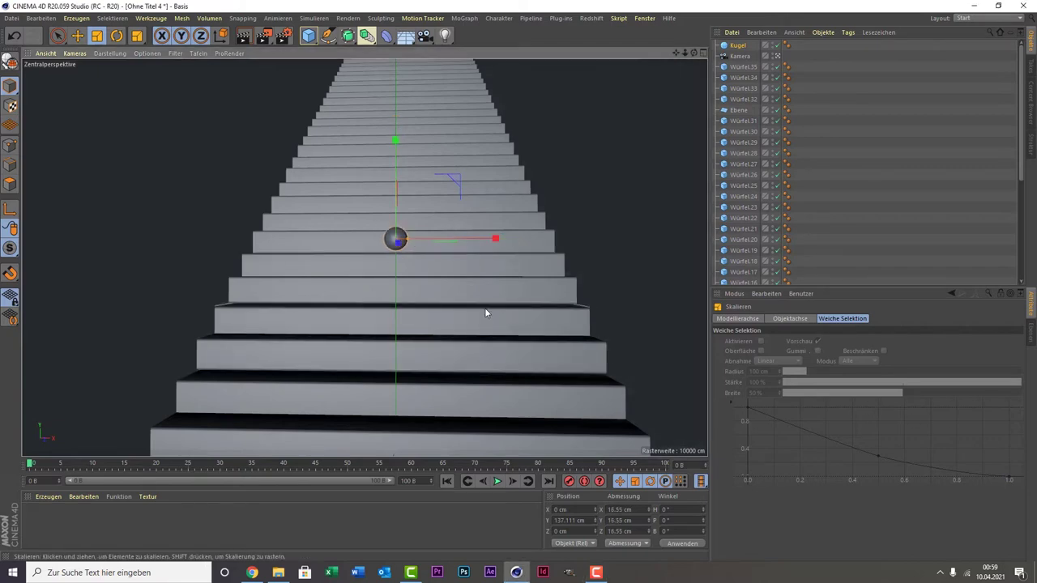
left_click_drag(487, 313, 524, 298)
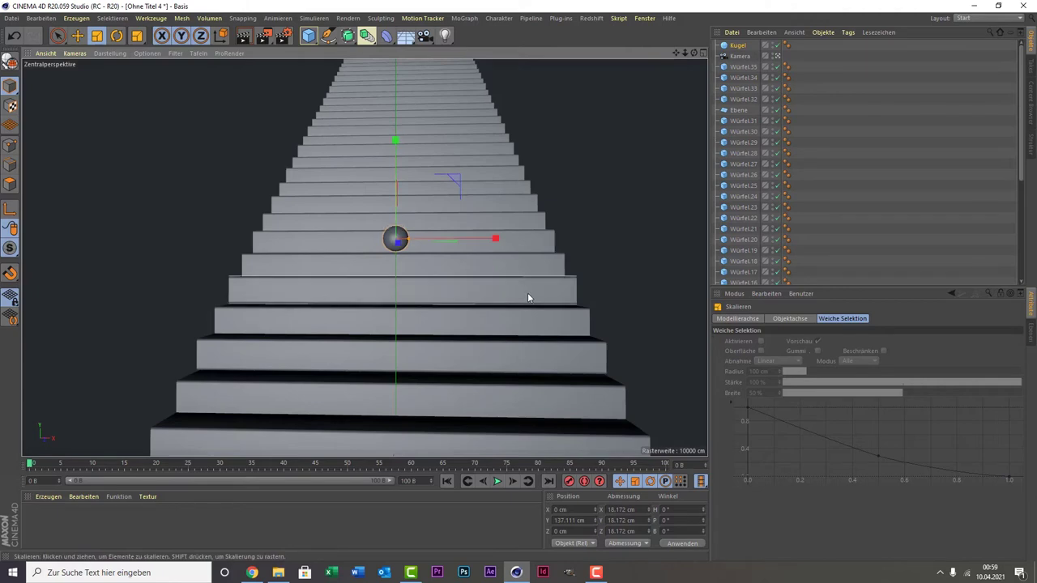
Switch the viewport display to Gouraud Shading (Lines)
left_click(738, 46)
left_click(122, 53)
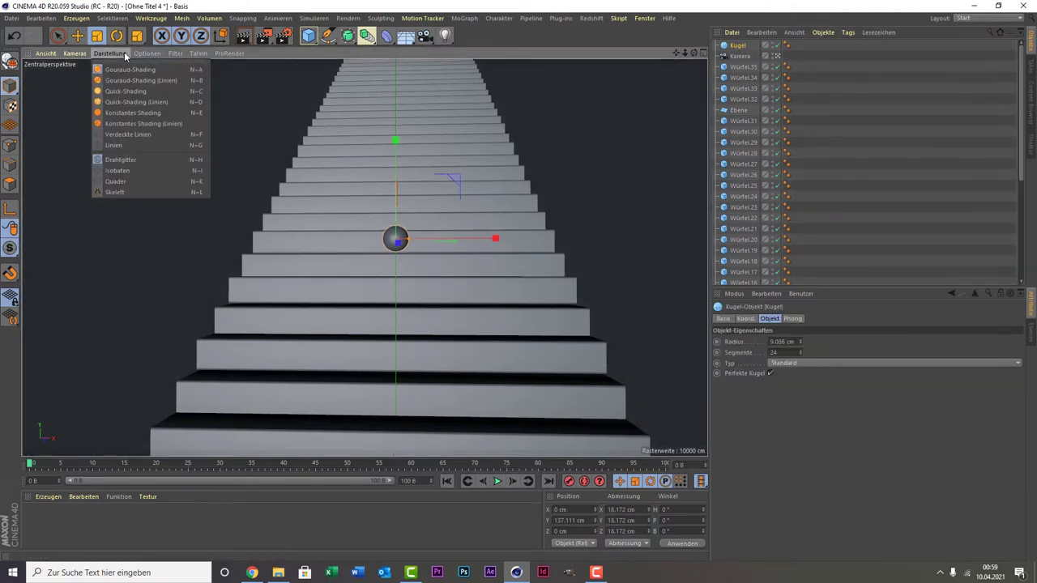
left_click(158, 81)
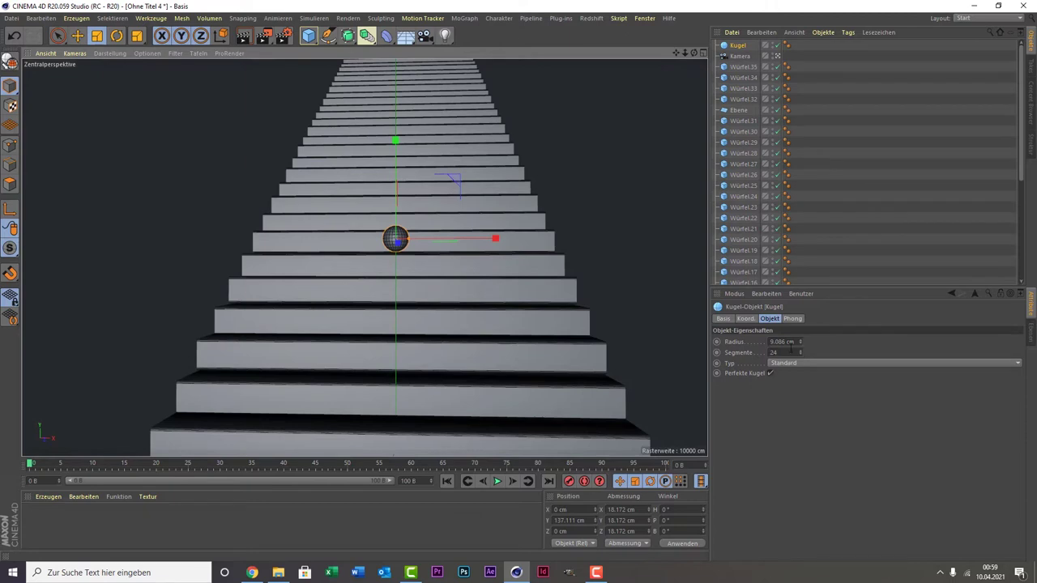
double_click(774, 352)
type("5")
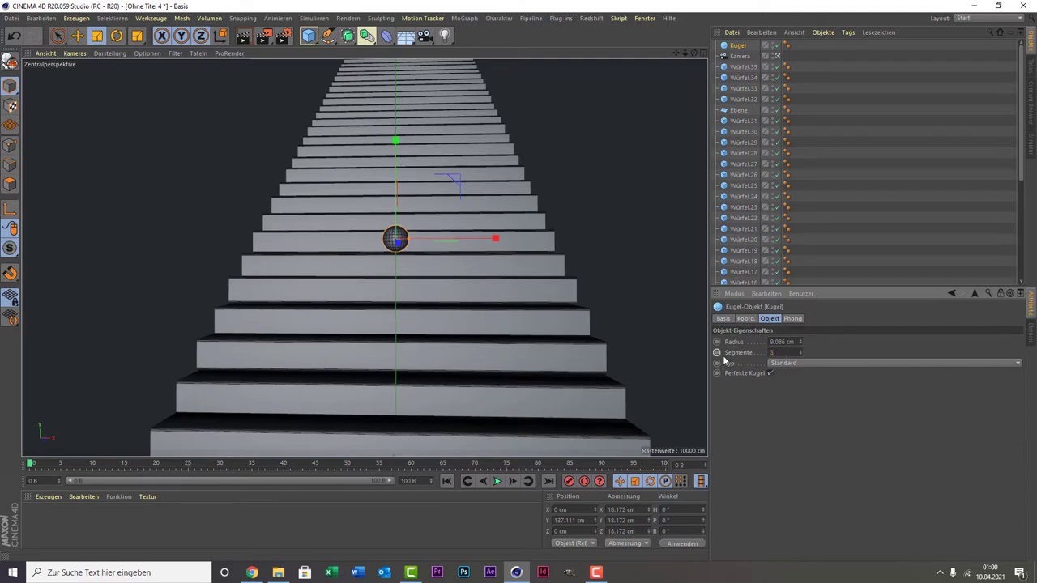
Give the sphere 3 segments, check it with a preview render, then deselect it
key("Return")
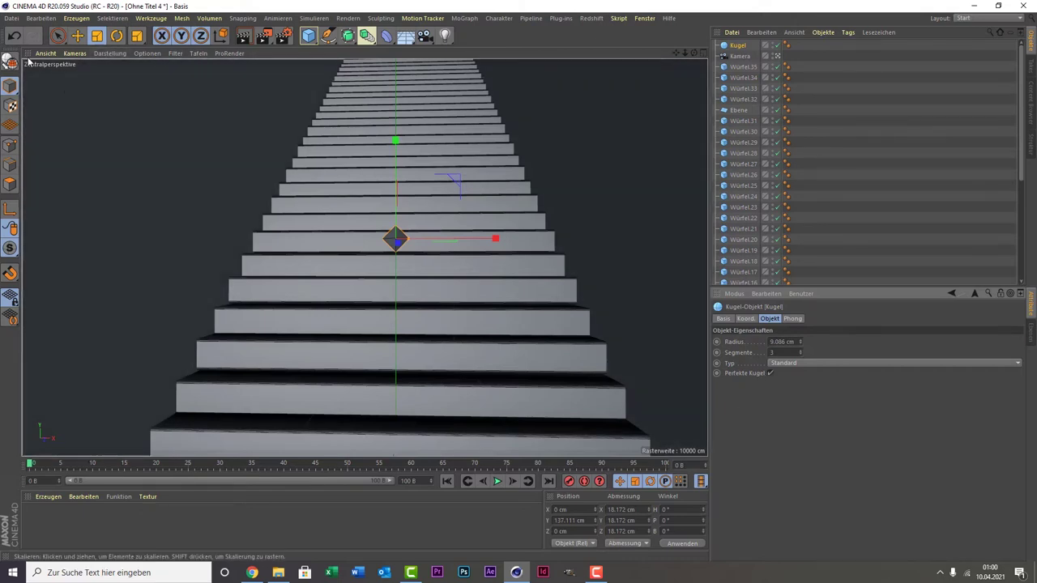
left_click(243, 37)
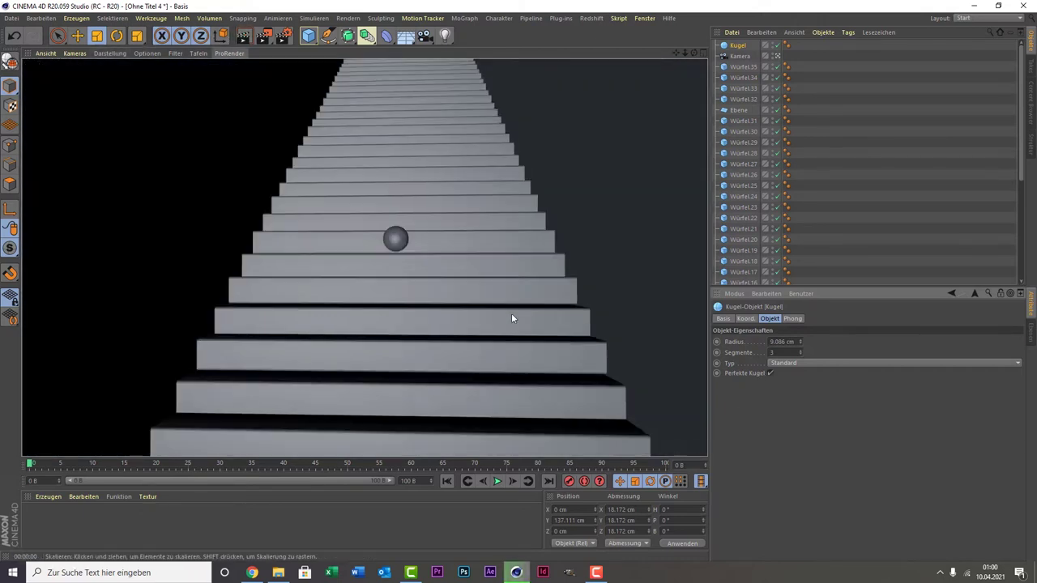
left_click(394, 241)
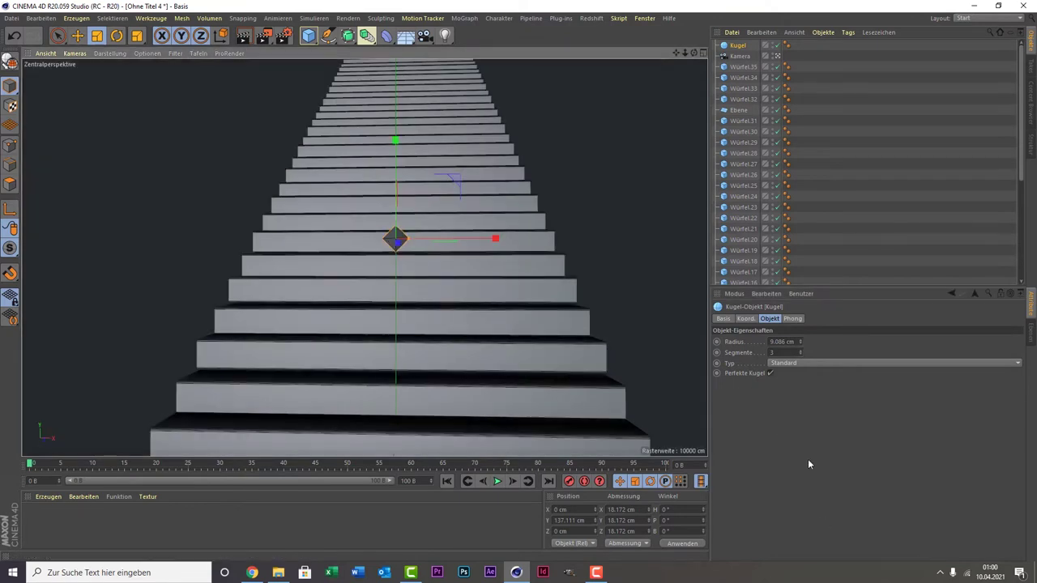
left_click(852, 180)
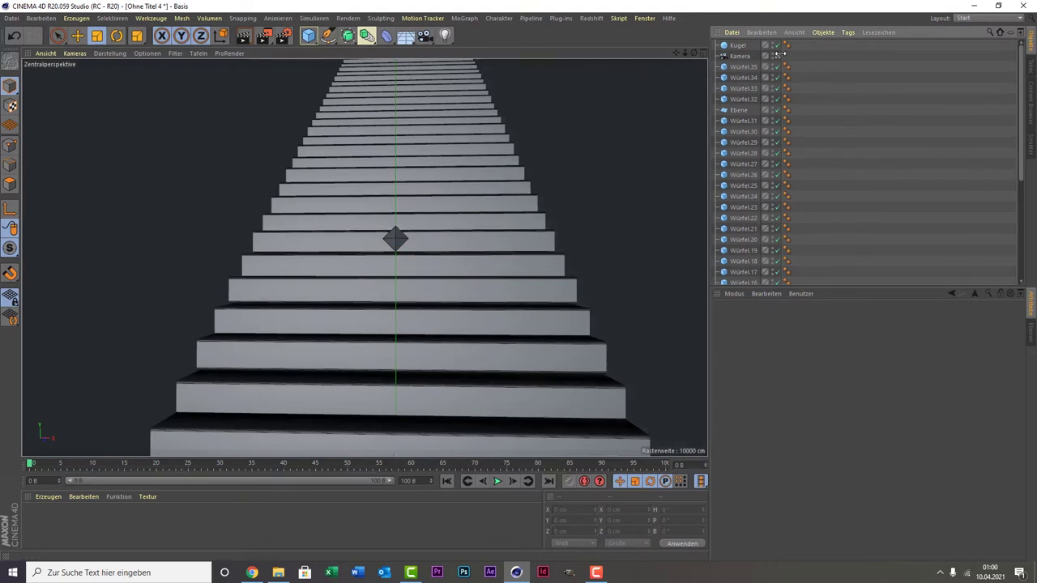
View through the Kamera camera and navigate above the side walls to see stairs and floor
left_click(778, 56)
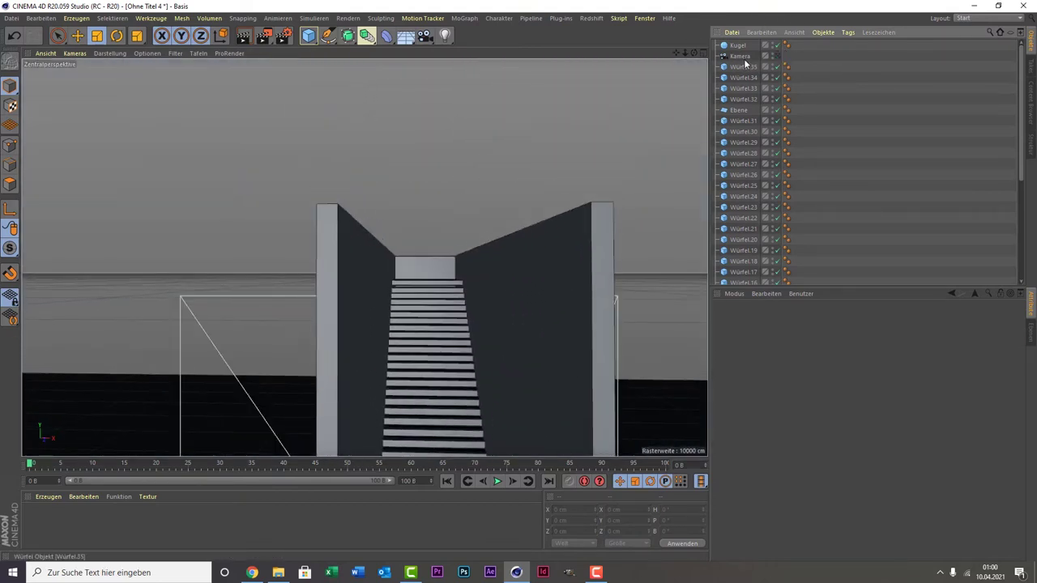
left_click_drag(695, 57, 364, 257)
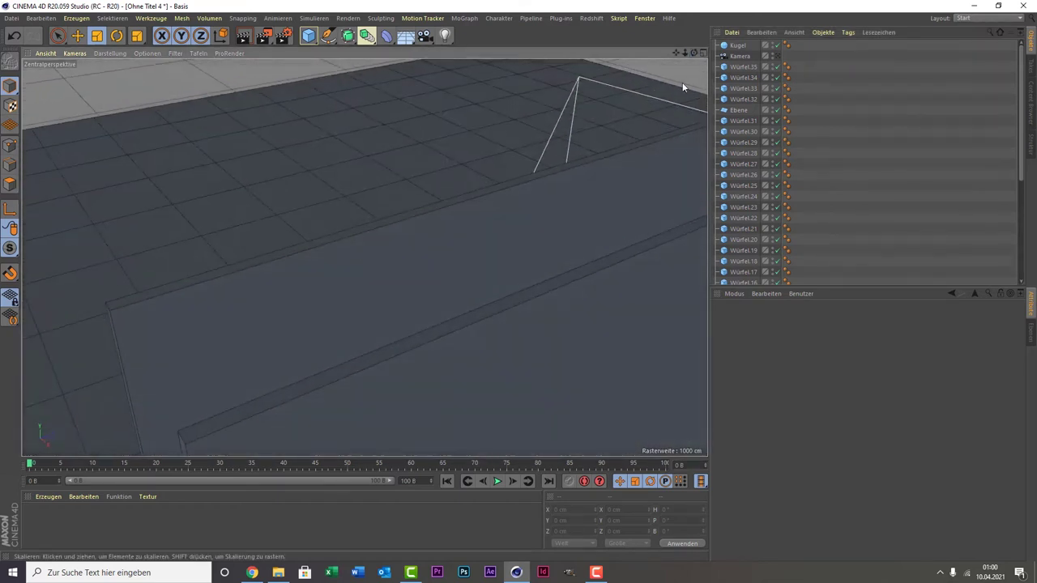
left_click_drag(363, 256, 658, 92)
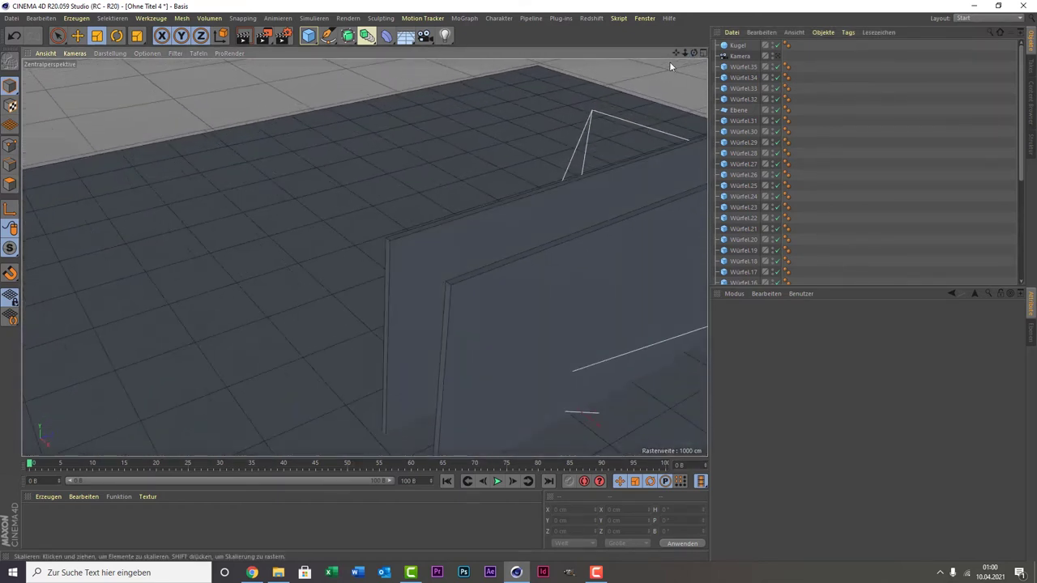
mouse_move(694, 53)
left_mouse_down()
mouse_move(365, 258)
mouse_move(676, 53)
left_mouse_up()
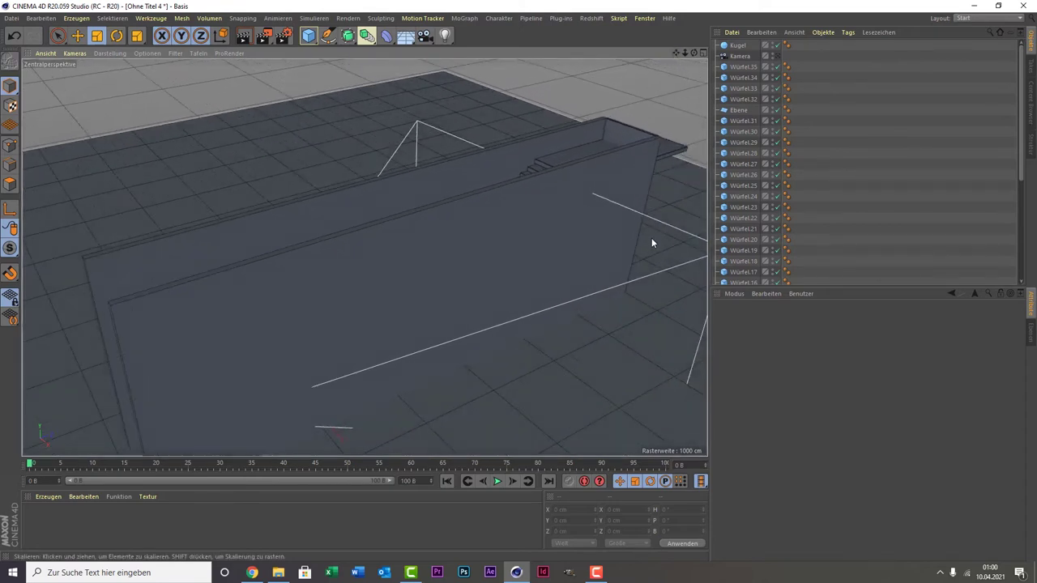
Raise Kugel to Y 1219.114 cm and duplicate it into Kugel.1 and Kugel.2
left_click(737, 46)
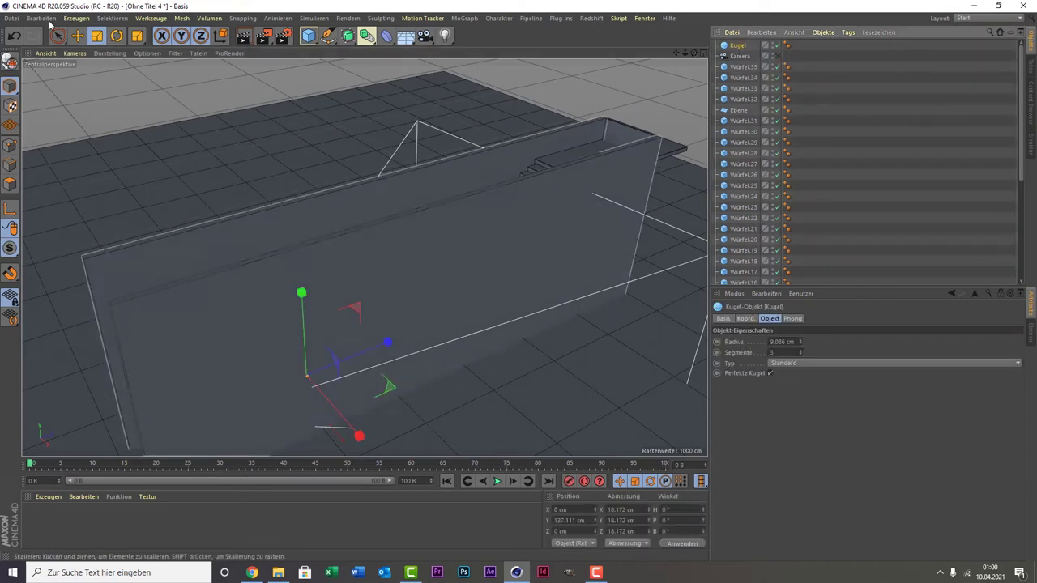
key("space")
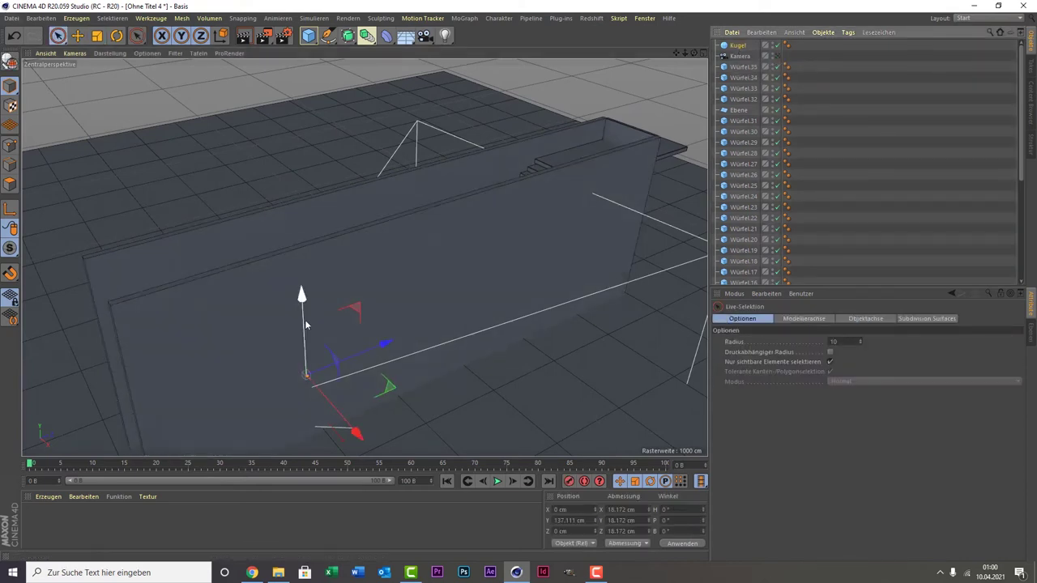
left_click_drag(302, 298, 324, 65)
mouse_move(684, 52)
left_mouse_down()
mouse_move(679, 31)
mouse_move(673, 55)
left_mouse_up()
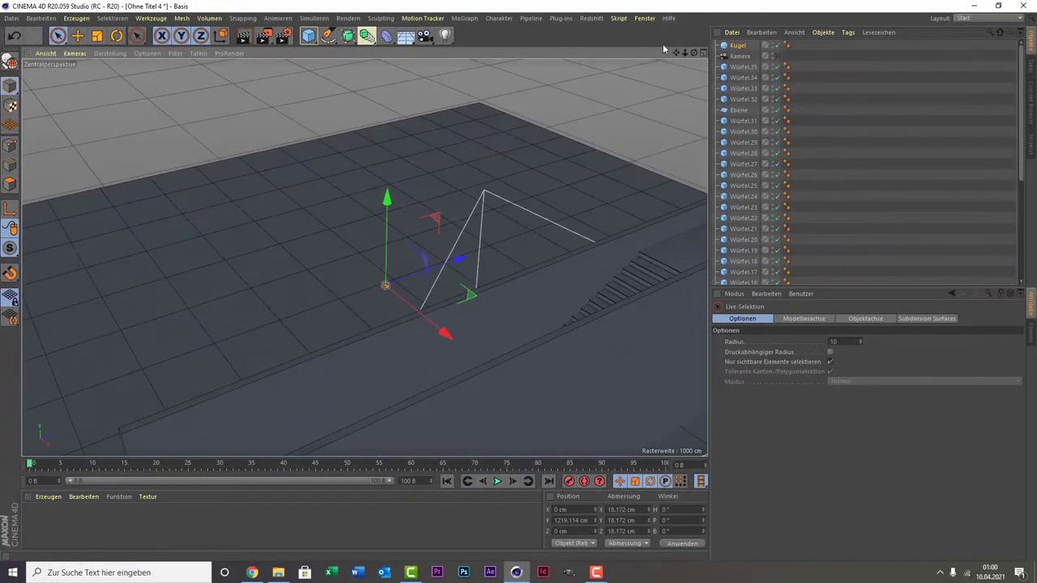
key("ctrl+c")
key("ctrl+v")
key("ctrl+v")
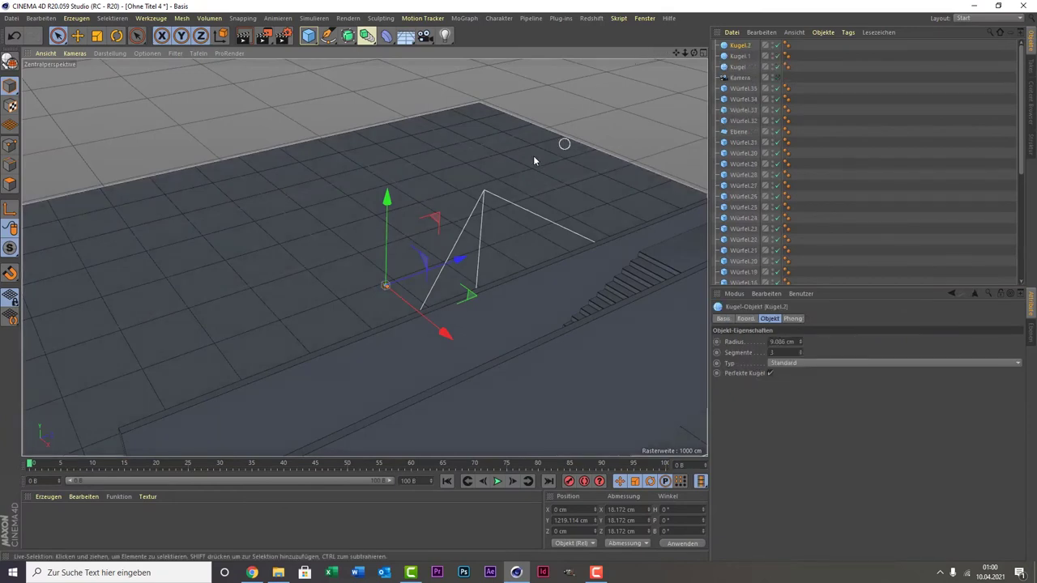
Create material Mat, apply it to Kugel.2 and make it fully saturated red
double_click(99, 527)
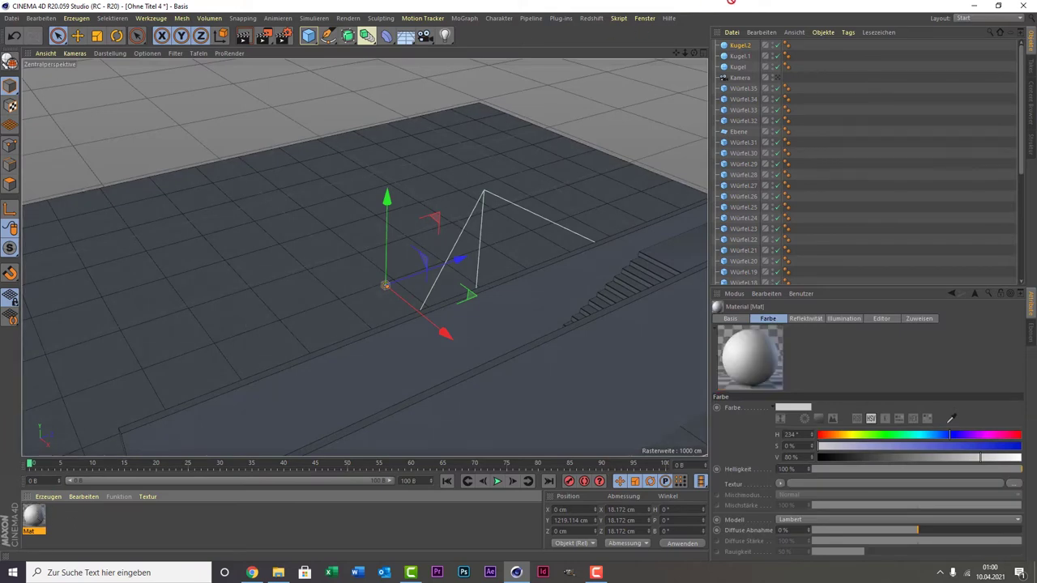
left_click_drag(745, 38, 741, 45)
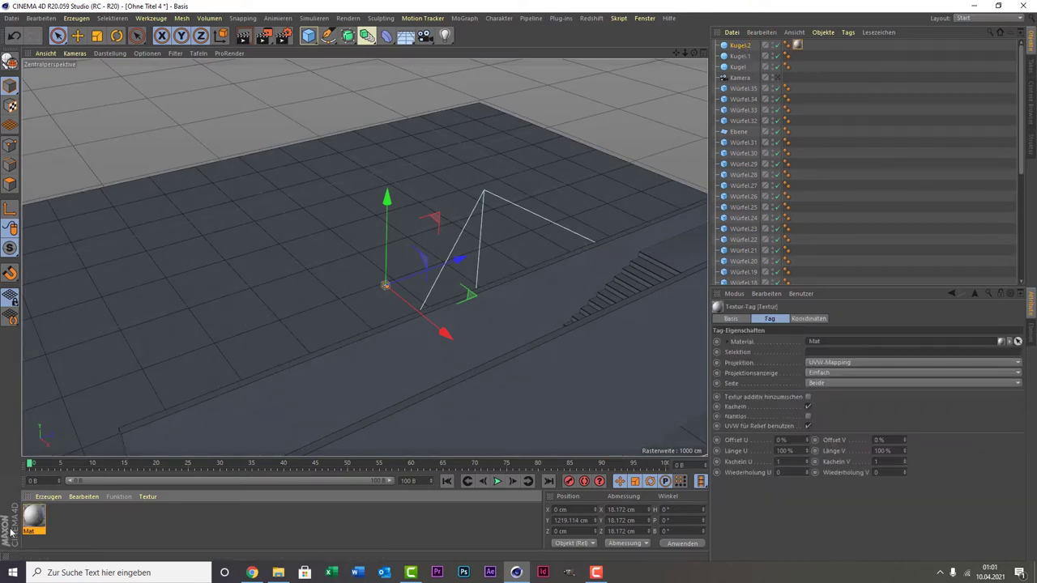
double_click(35, 521)
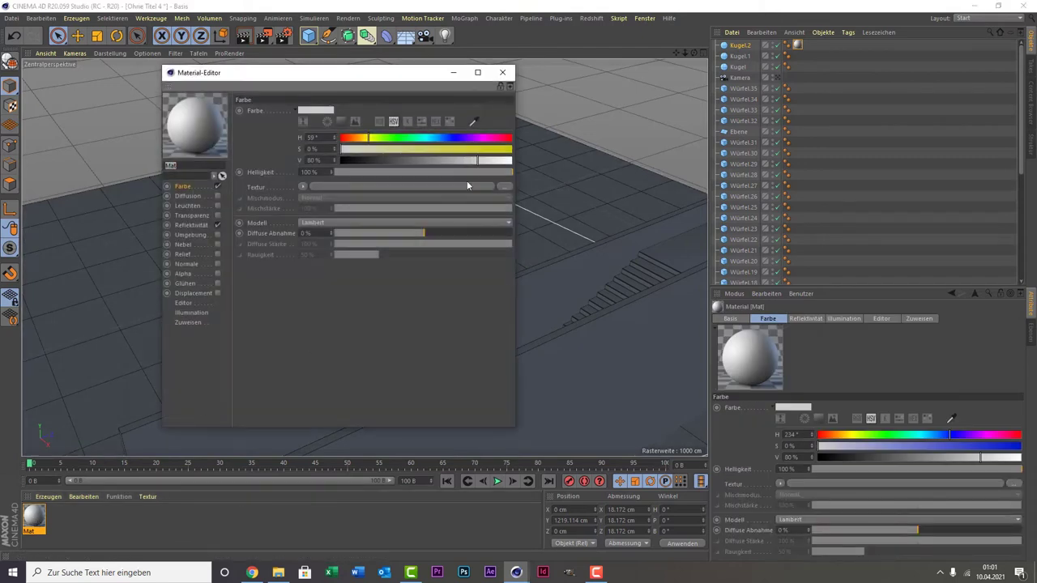
left_click_drag(497, 142, 536, 137)
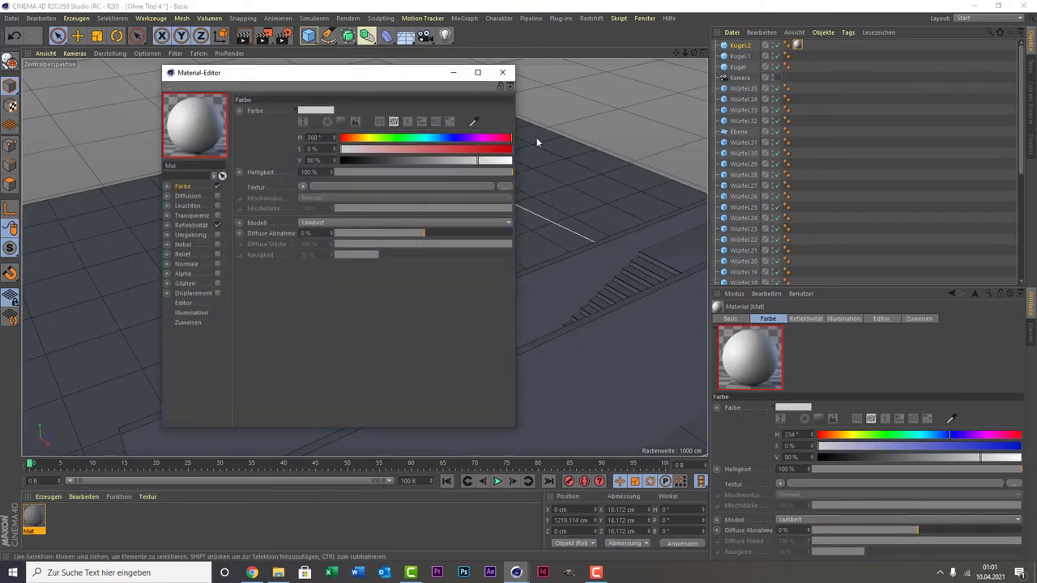
left_click_drag(475, 150, 514, 148)
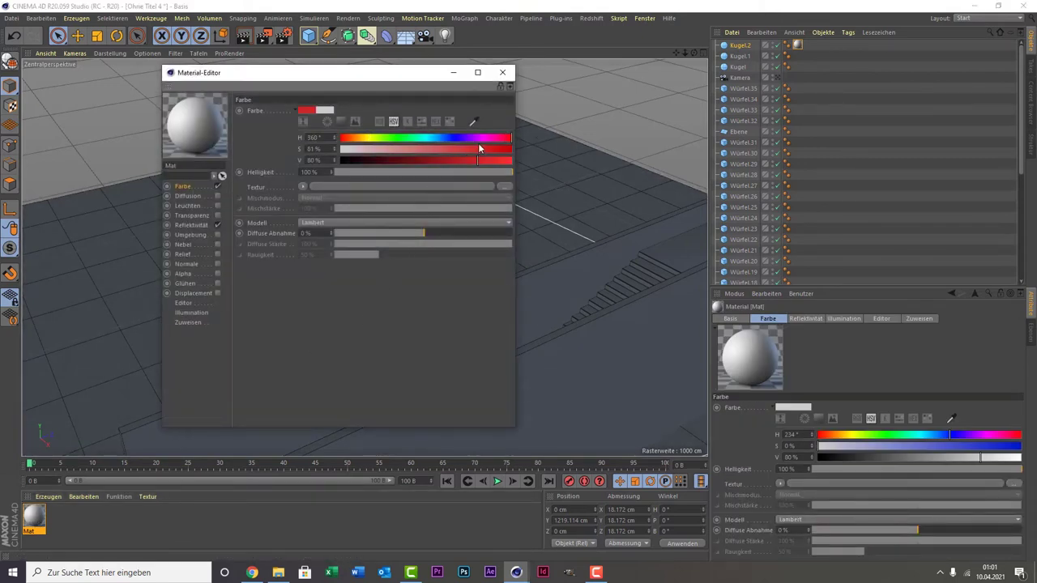
left_click(502, 73)
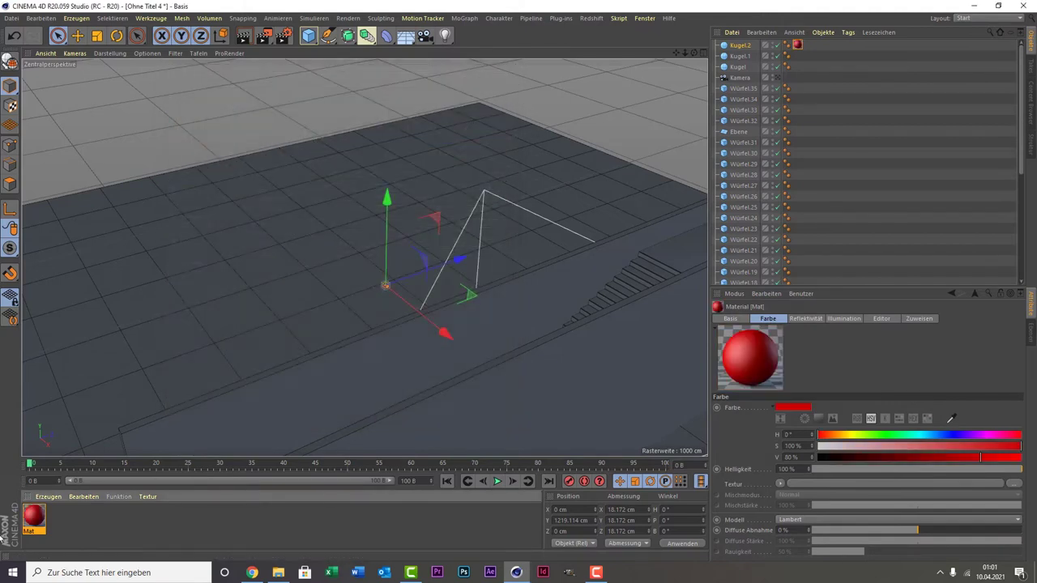
Create Mat.1 as yellow (H 61°, S 100%, V 100%) and apply it to Kugel.1
double_click(98, 513)
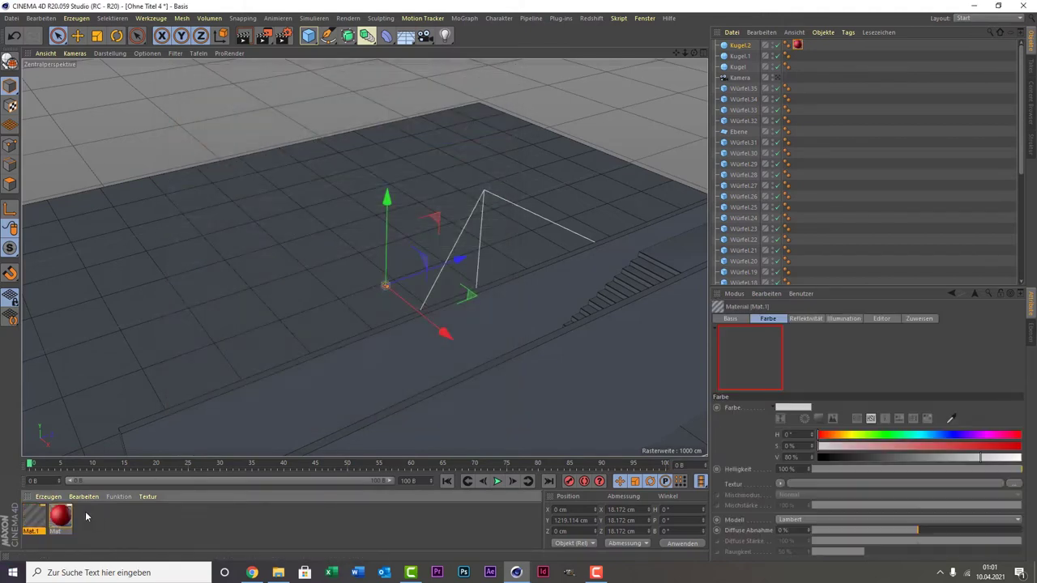
double_click(32, 517)
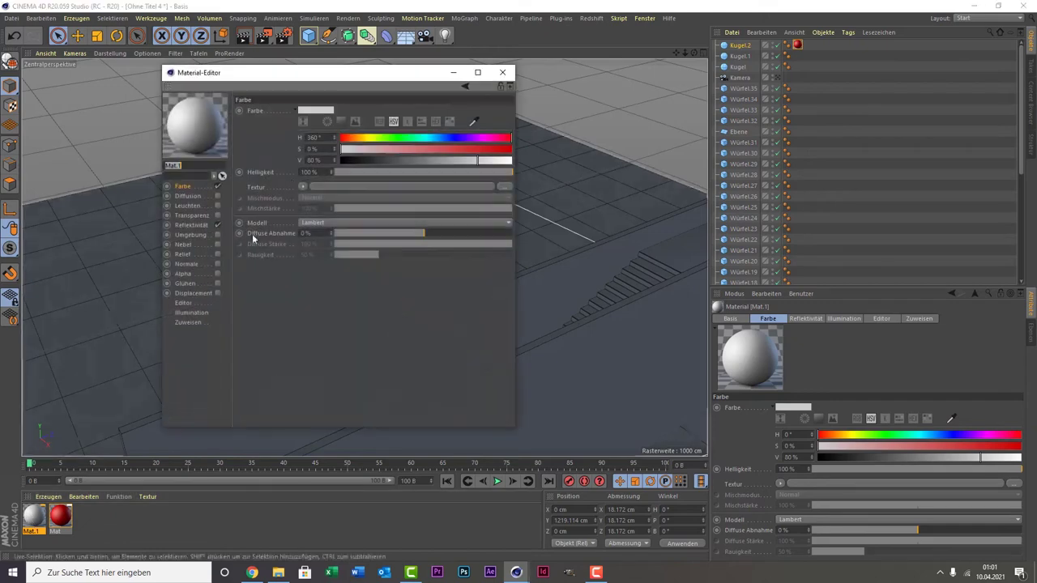
left_click_drag(391, 144, 370, 138)
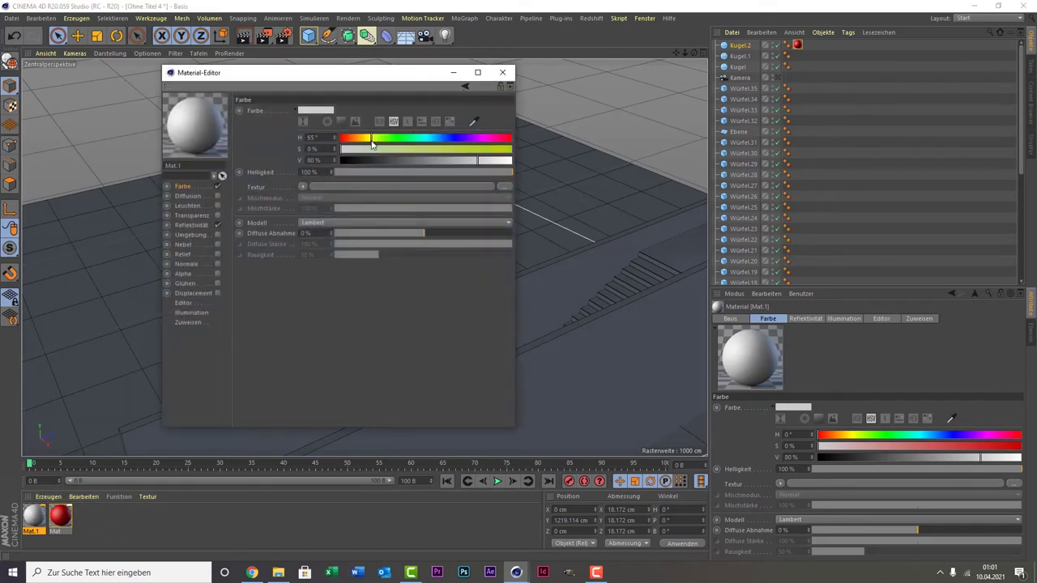
left_click(431, 149)
left_click_drag(481, 148, 554, 142)
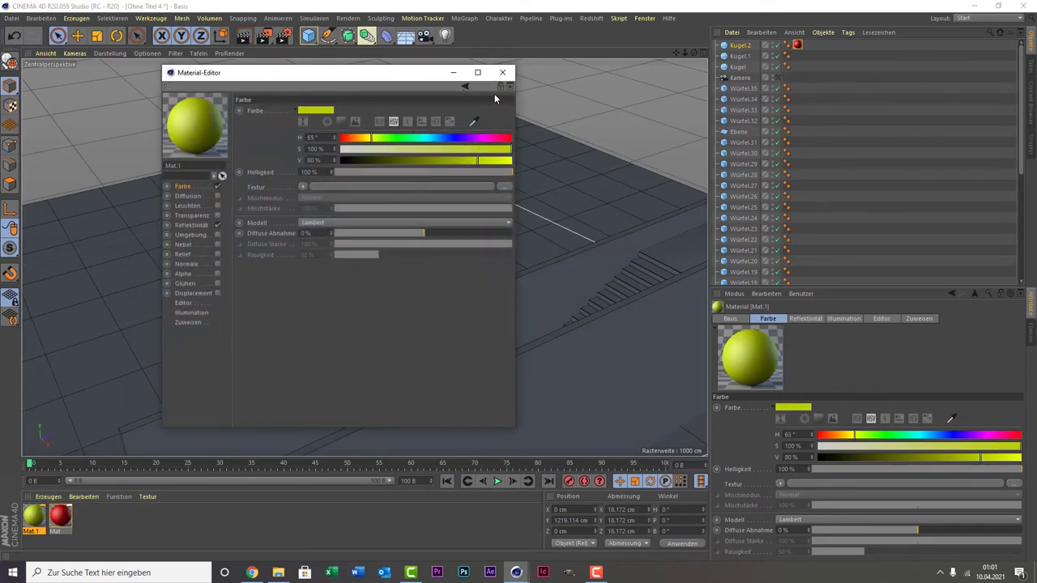
left_click_drag(468, 162, 523, 160)
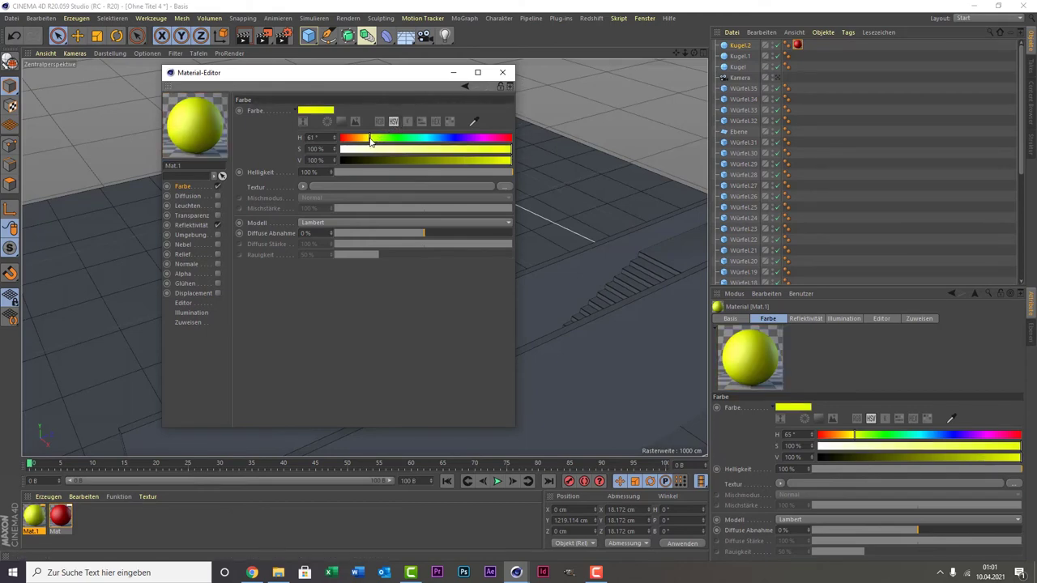
left_click(502, 72)
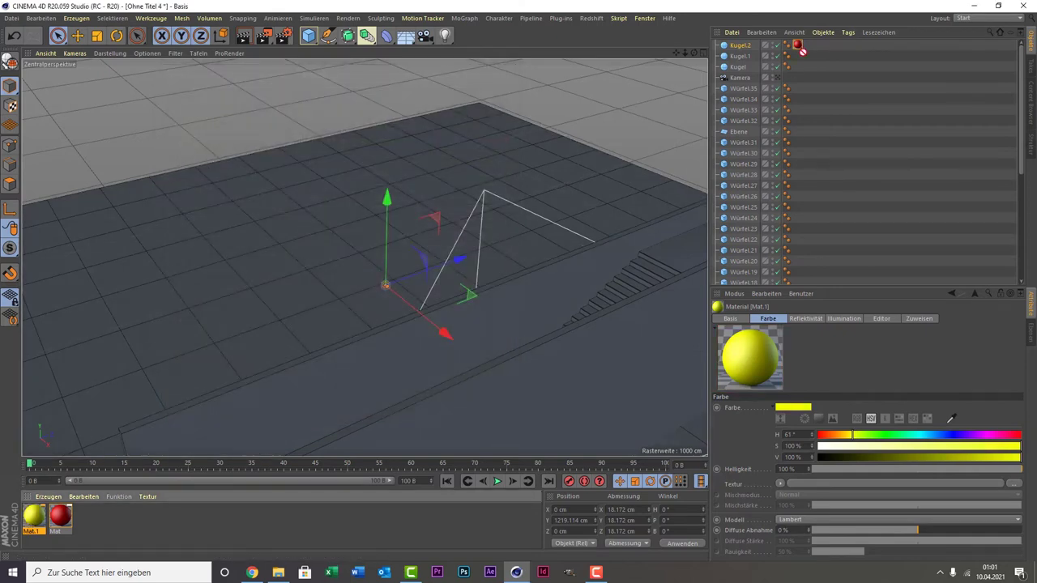
left_click_drag(802, 50, 726, 57)
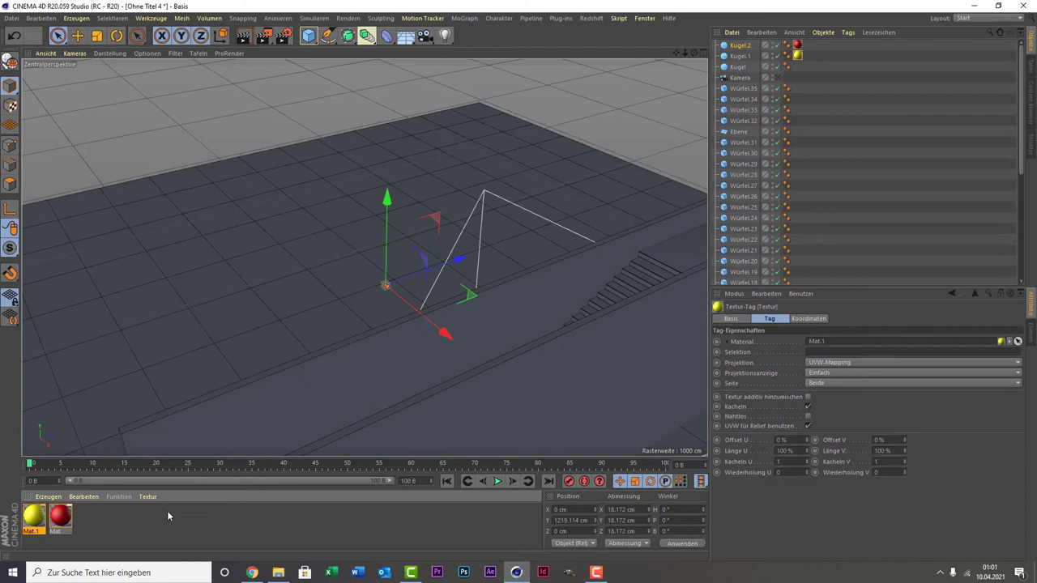
Make material Mat.2 blue (H 237°, S 100%, V 100%) and put it on Kugel
double_click(105, 528)
double_click(33, 516)
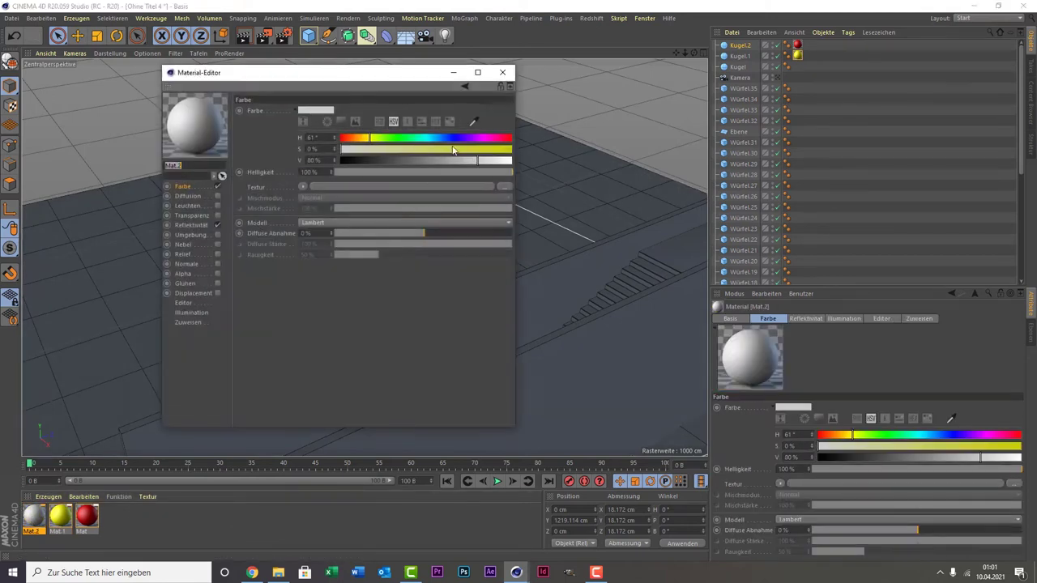
left_click(453, 139)
left_click_drag(446, 149, 552, 147)
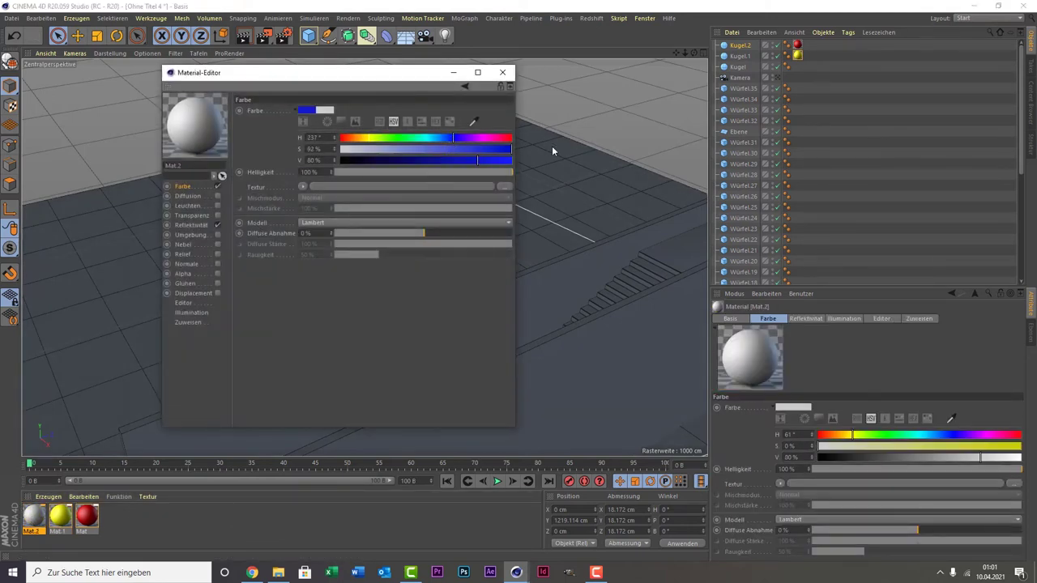
left_click_drag(493, 160, 535, 158)
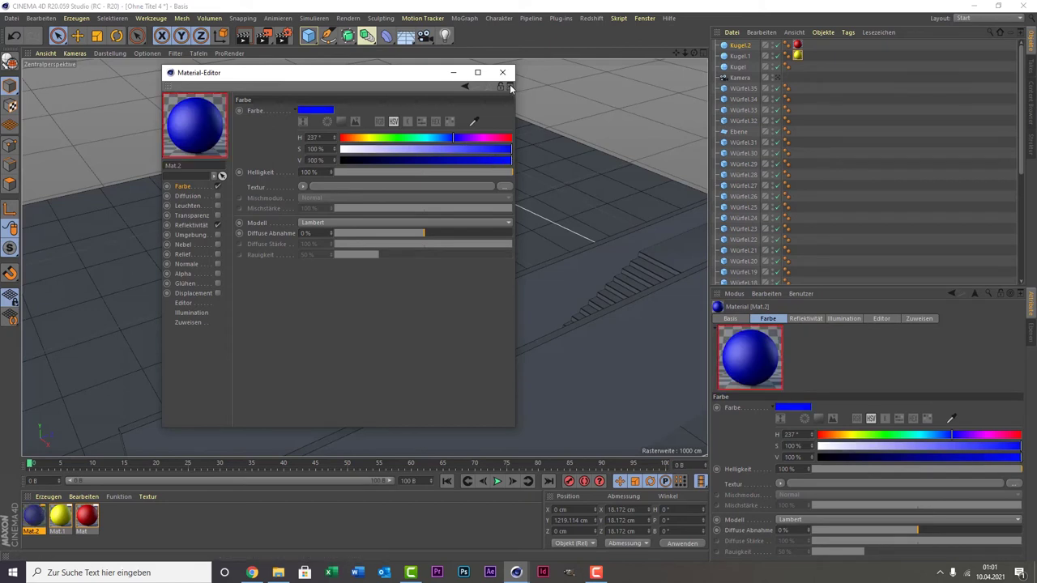
left_click(508, 86)
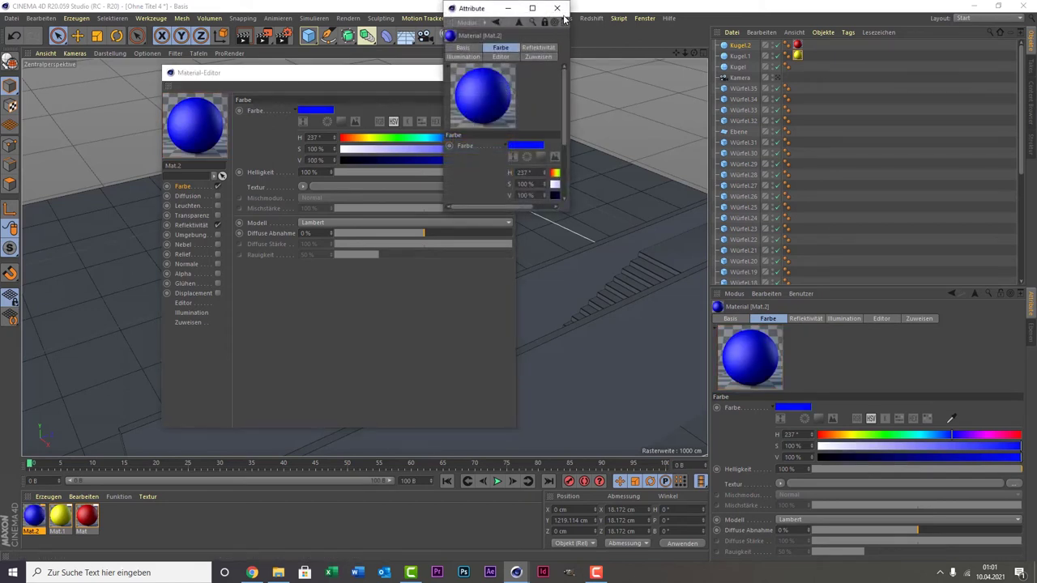
left_click(558, 9)
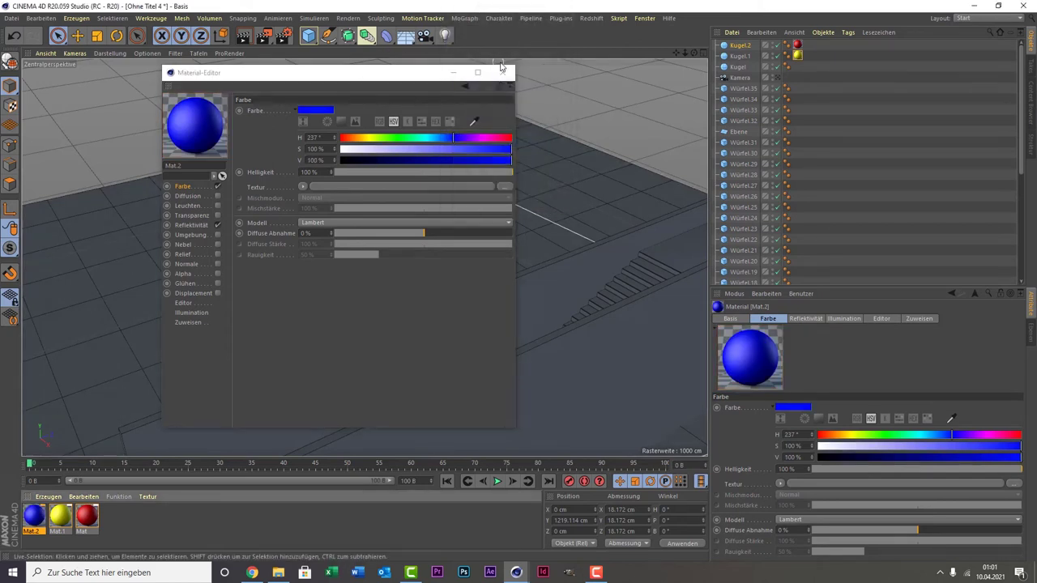
left_click(502, 72)
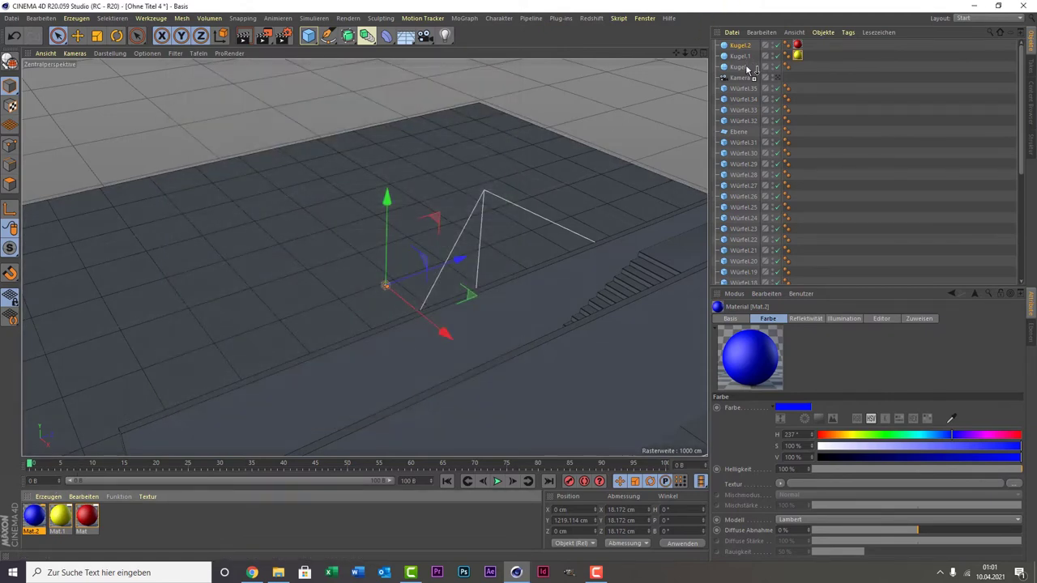
left_click_drag(714, 16, 752, 68)
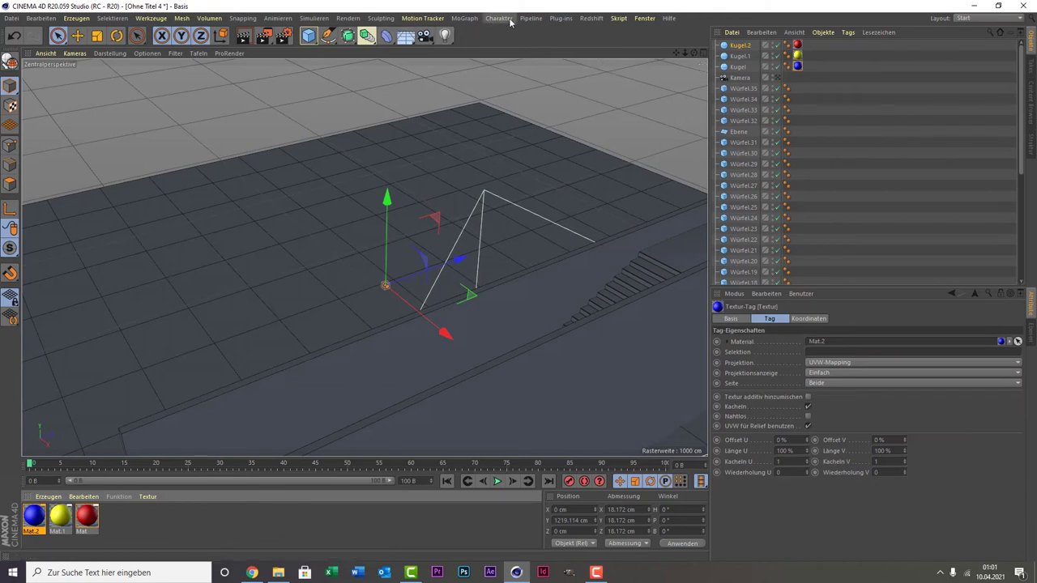
Add a Cloner holding the three spheres and set its mode to Grid Array
left_click(464, 18)
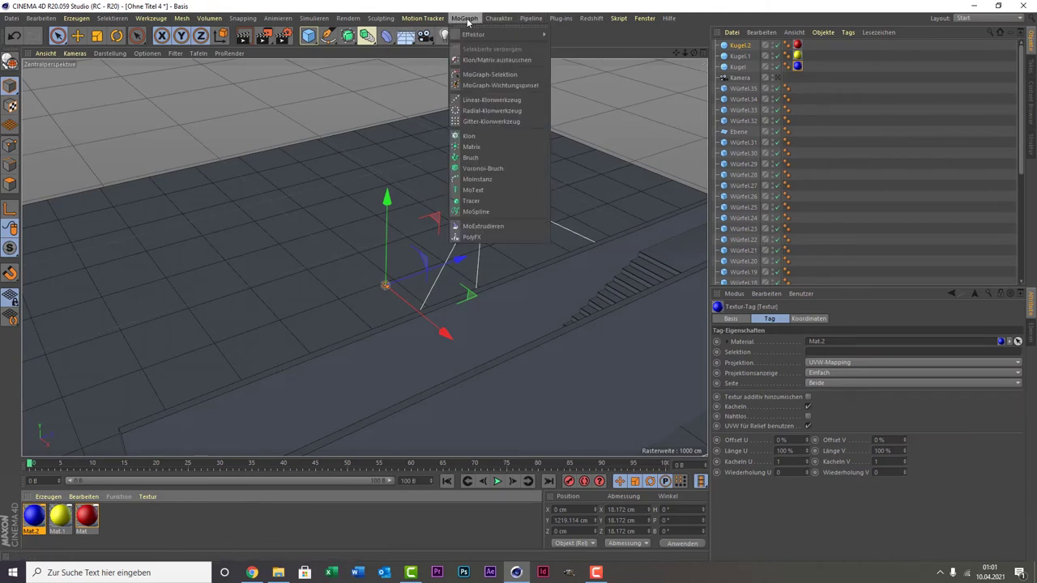
left_click(470, 136)
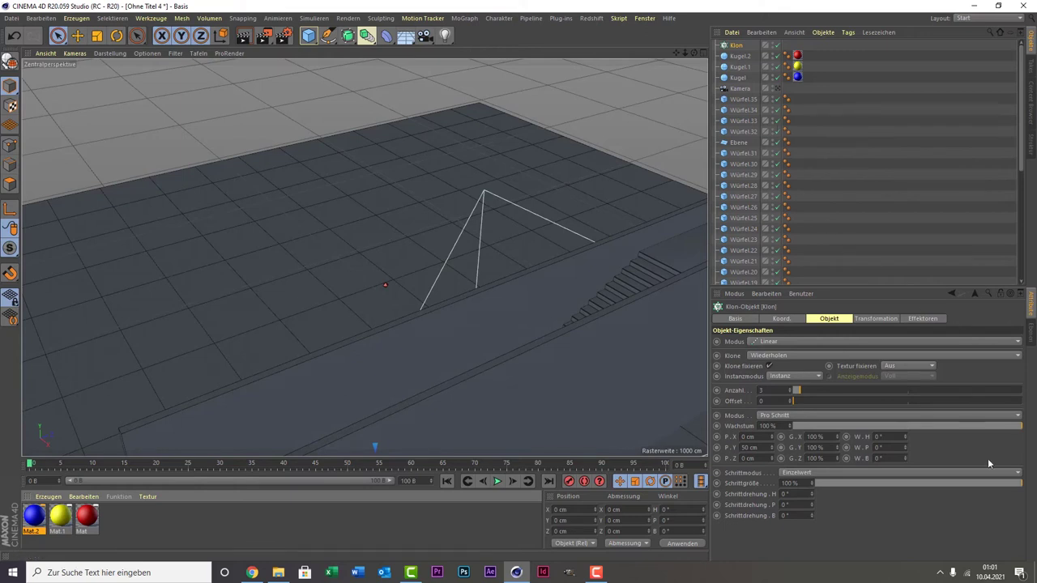
mouse_move(814, 73)
left_mouse_down()
mouse_move(705, 50)
mouse_move(736, 46)
left_mouse_up()
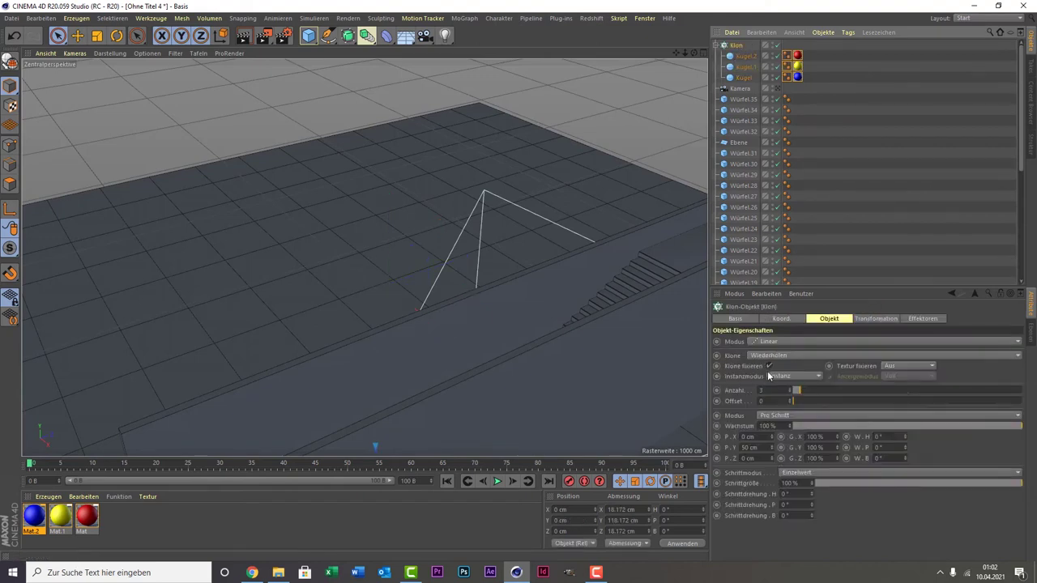
left_click(774, 341)
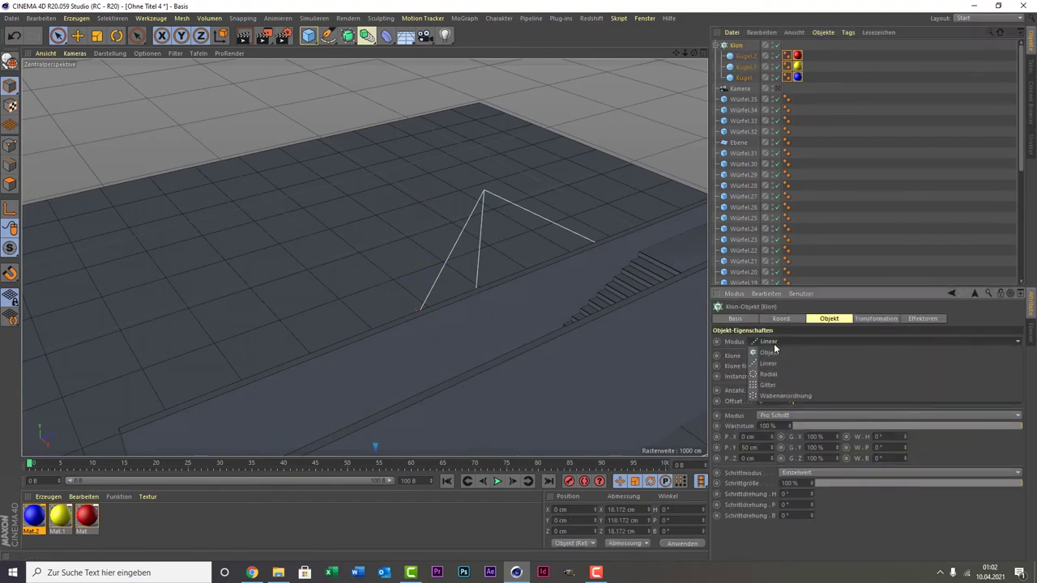
left_click(774, 390)
Raise the 3×3×3 clone grid above the stairs and orbit in to inspect the spheres
scroll(388, 379, "down", 3)
scroll(387, 378, "down", 3)
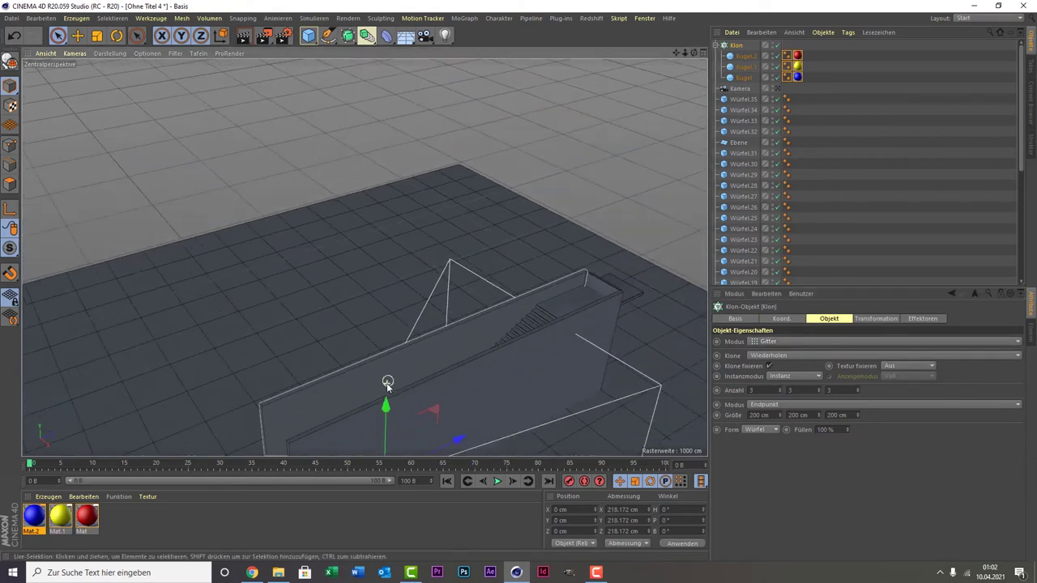
left_click_drag(387, 285, 387, 276)
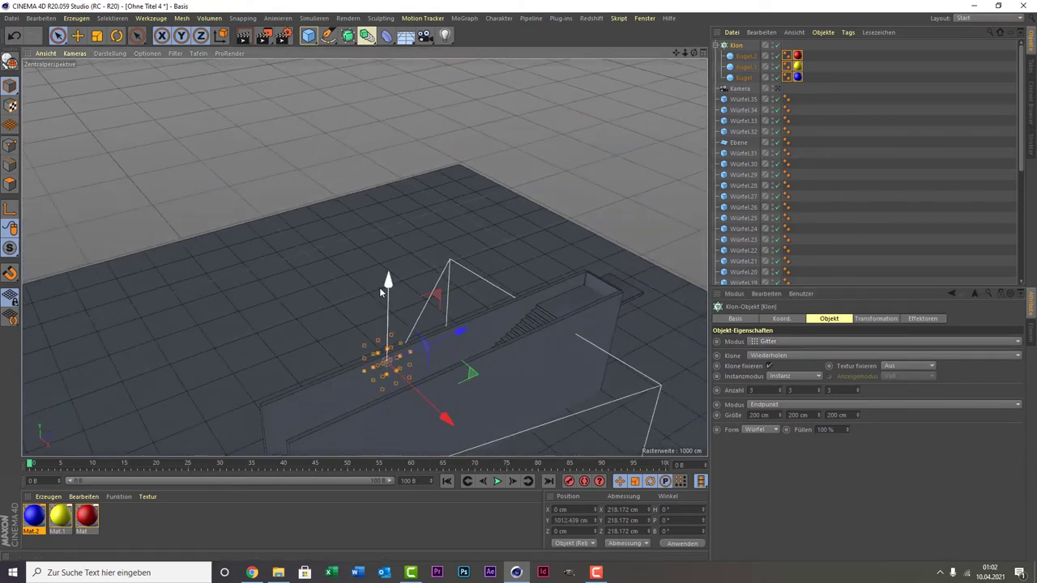
scroll(335, 371, "up", 3)
scroll(335, 370, "up", 3)
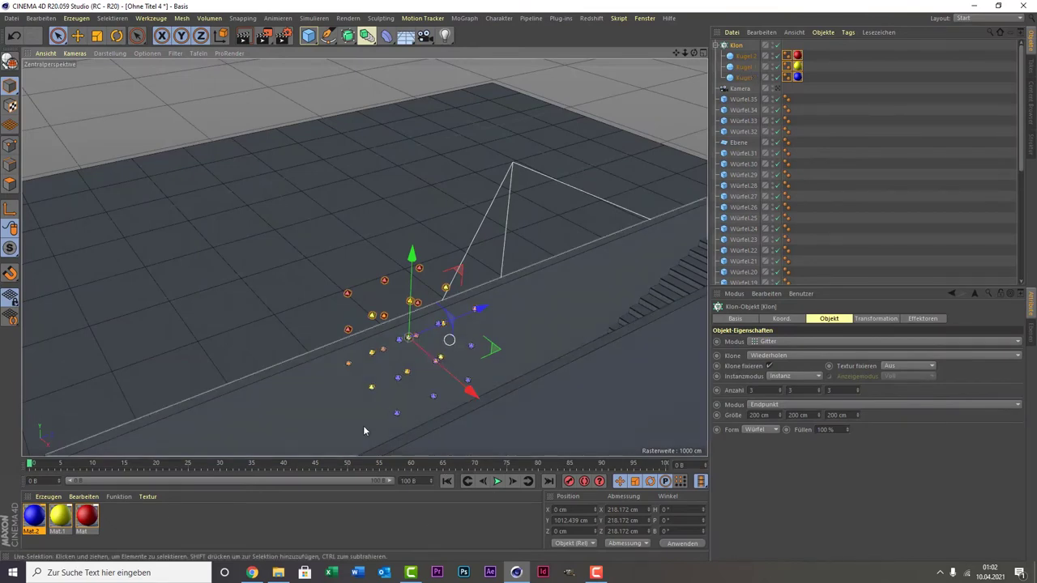
mouse_move(364, 432)
left_mouse_down("alt")
mouse_move(381, 379)
mouse_move(428, 307)
left_mouse_up("alt")
left_click_drag(452, 271, 567, 235, "alt")
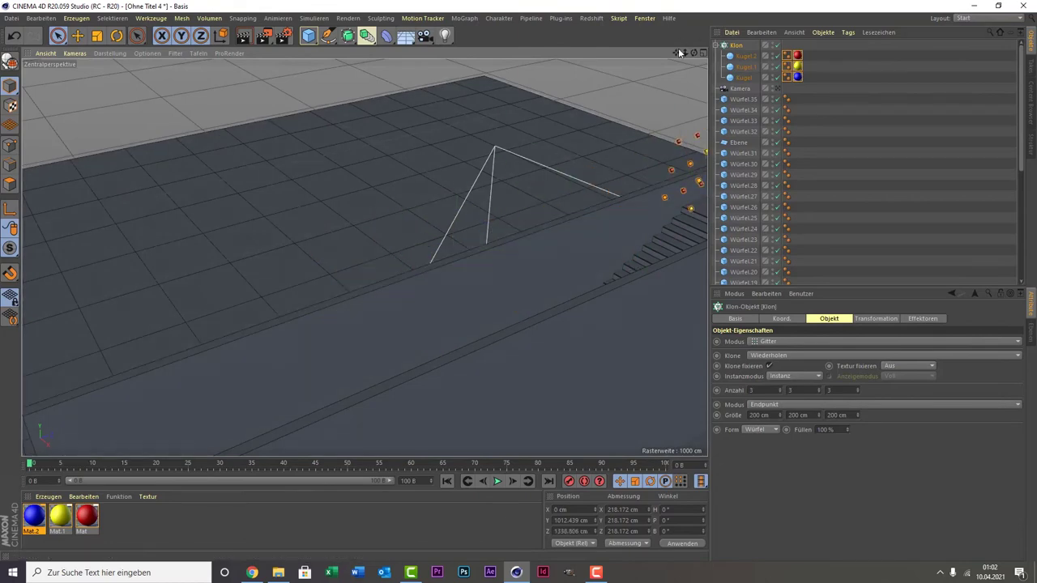
mouse_move(681, 52)
left_mouse_down()
mouse_move(364, 259)
mouse_move(455, 413)
left_mouse_up()
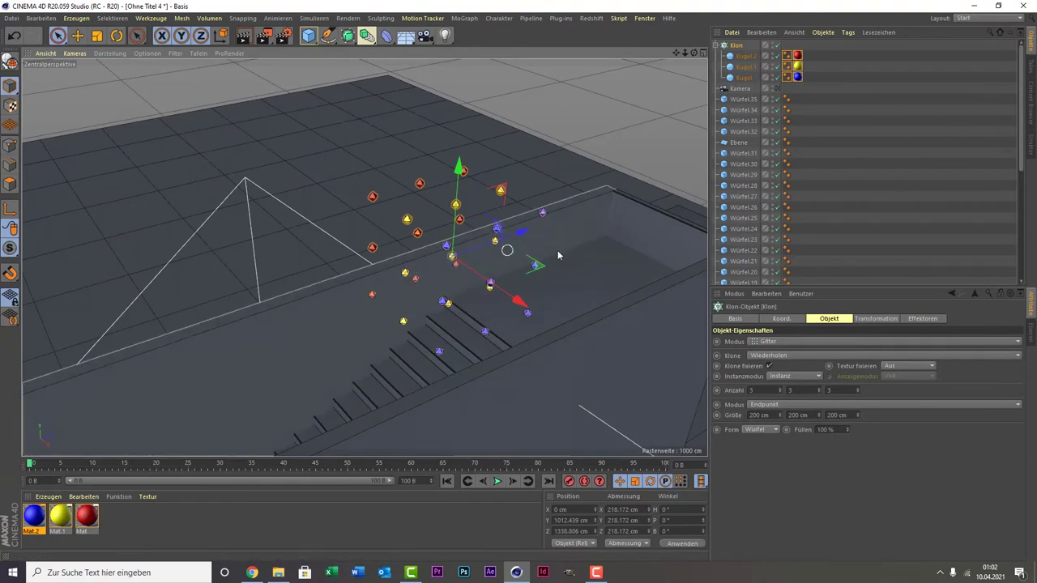
left_click(639, 254)
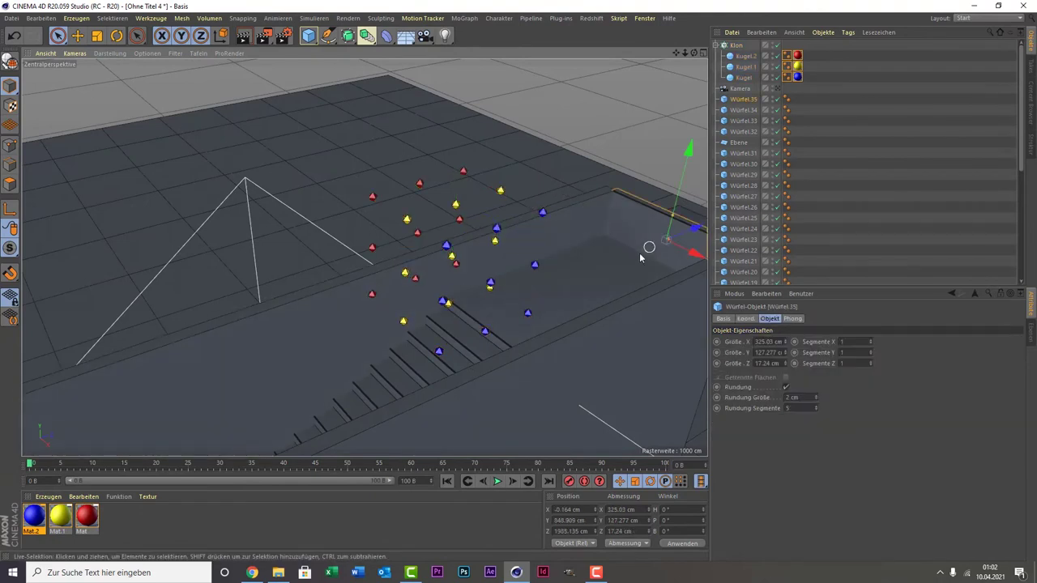
left_click(585, 371)
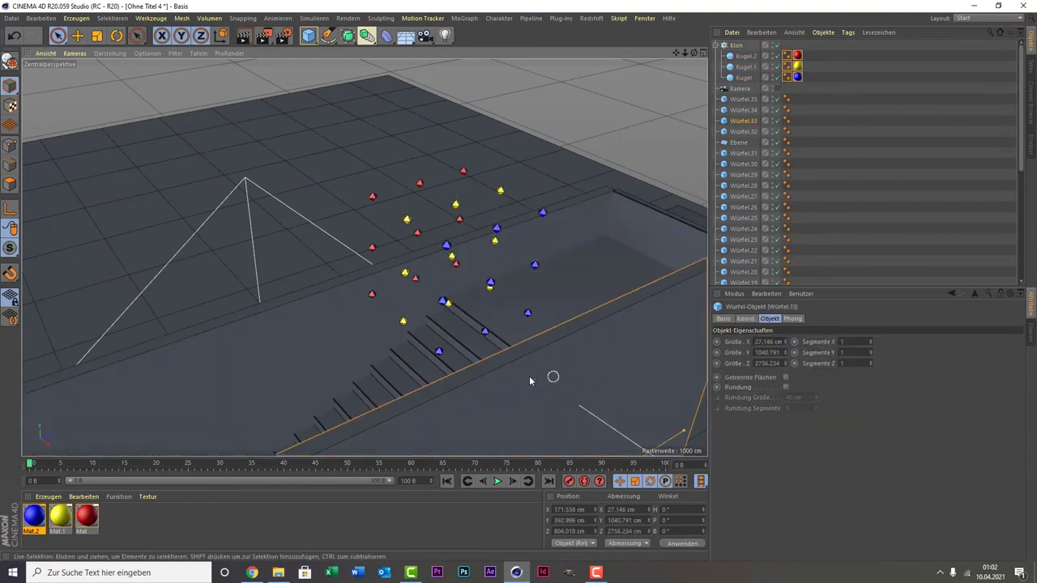
middle_click(277, 355)
middle_click(562, 145)
scroll(523, 157, "down", 3)
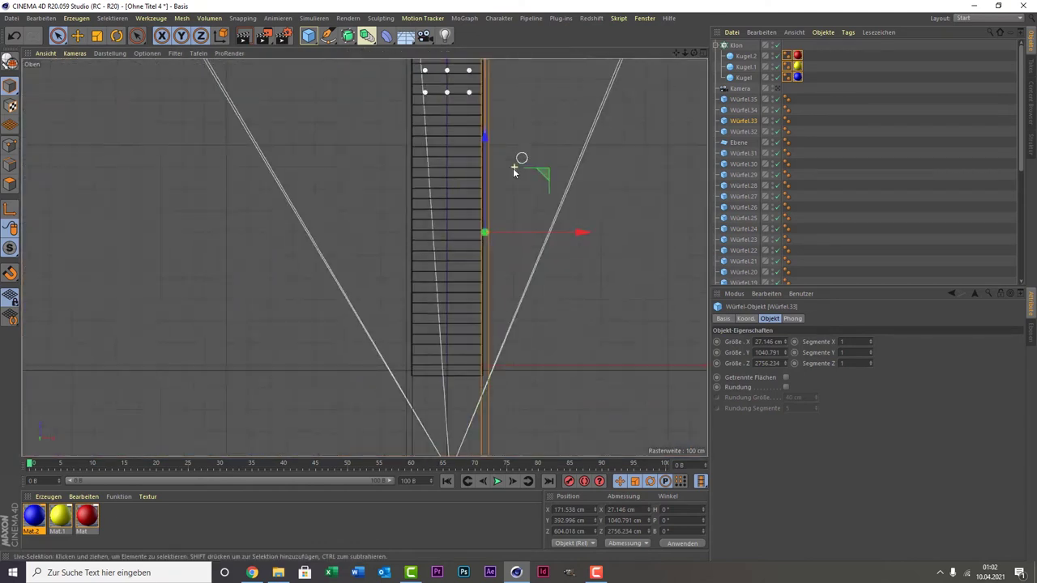
scroll(512, 167, "down", 3)
scroll(466, 162, "up", 2)
scroll(465, 162, "down", 3)
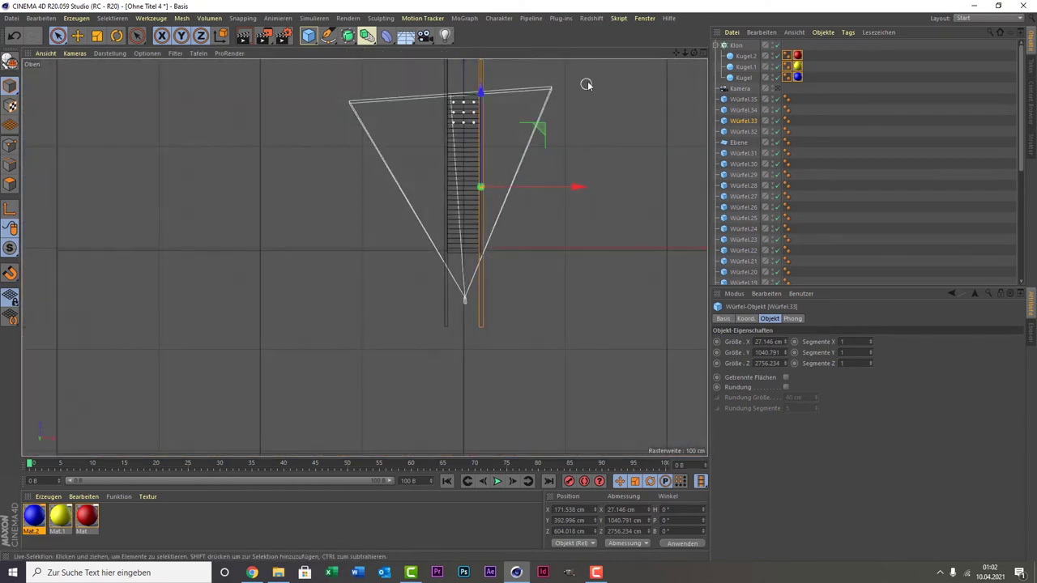
left_click_drag(677, 54, 664, 171)
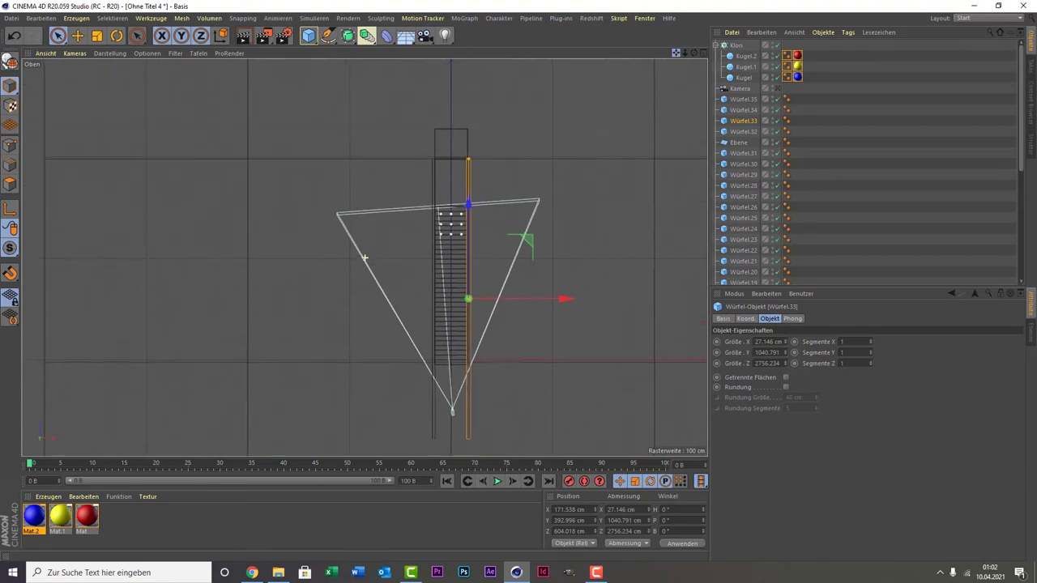
middle_click(523, 155)
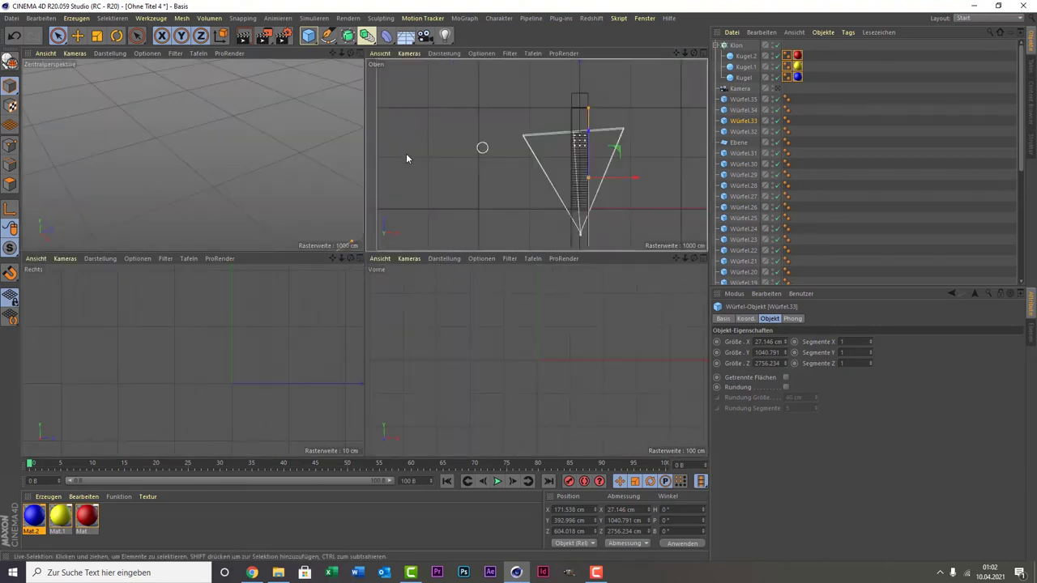
middle_click(284, 161)
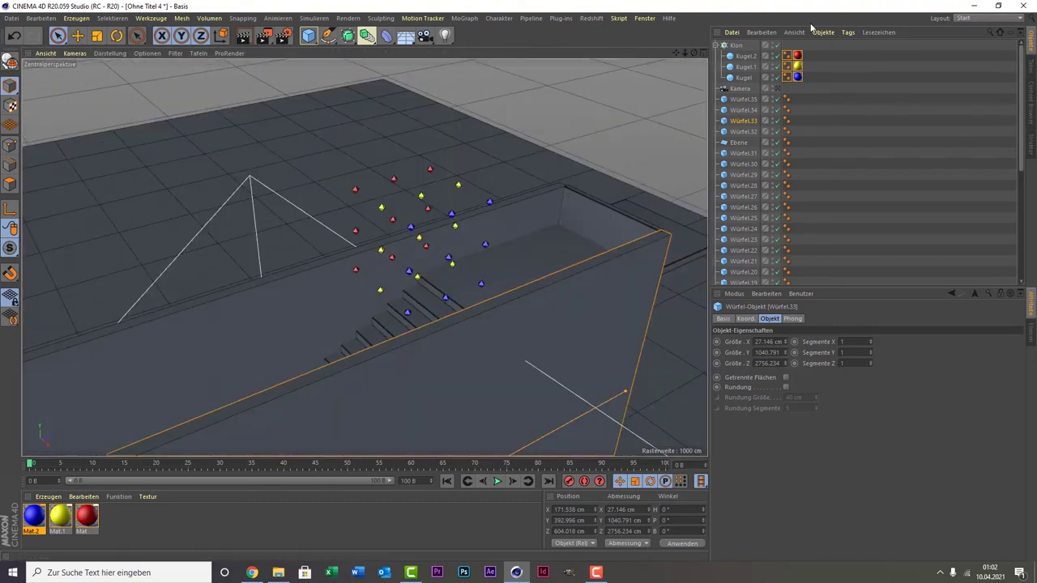
left_click(740, 46)
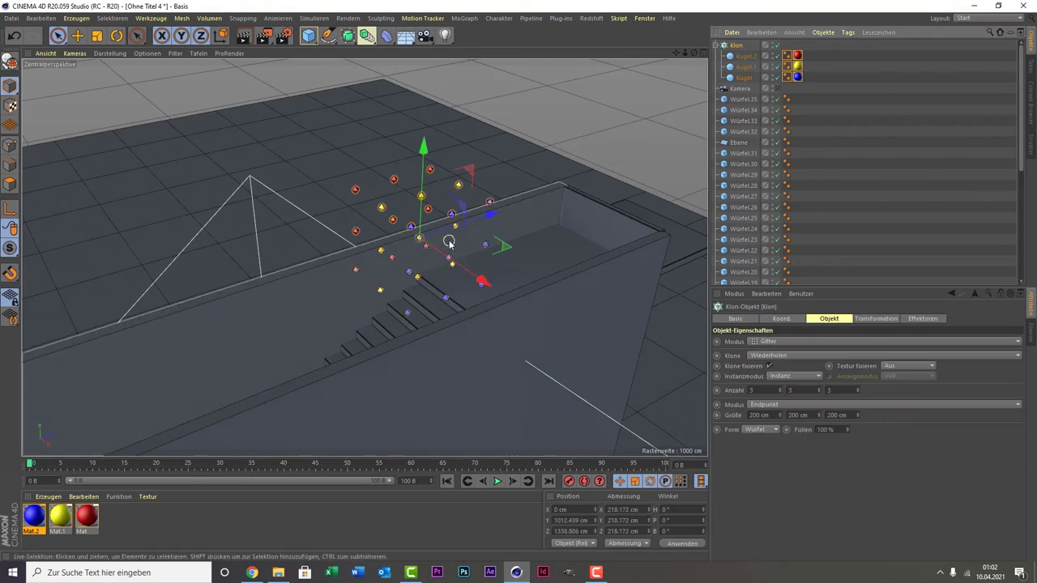
Move the clone grid farther back along Z and slightly lower, and set Count to 10, 10, 10
left_click_drag(432, 232, 556, 208)
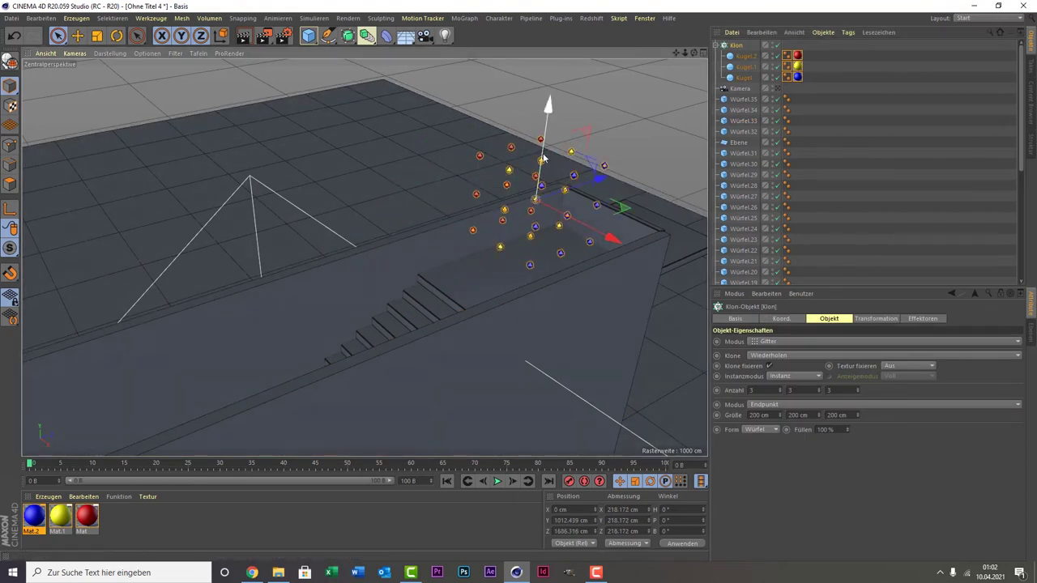
left_click_drag(545, 158, 531, 189)
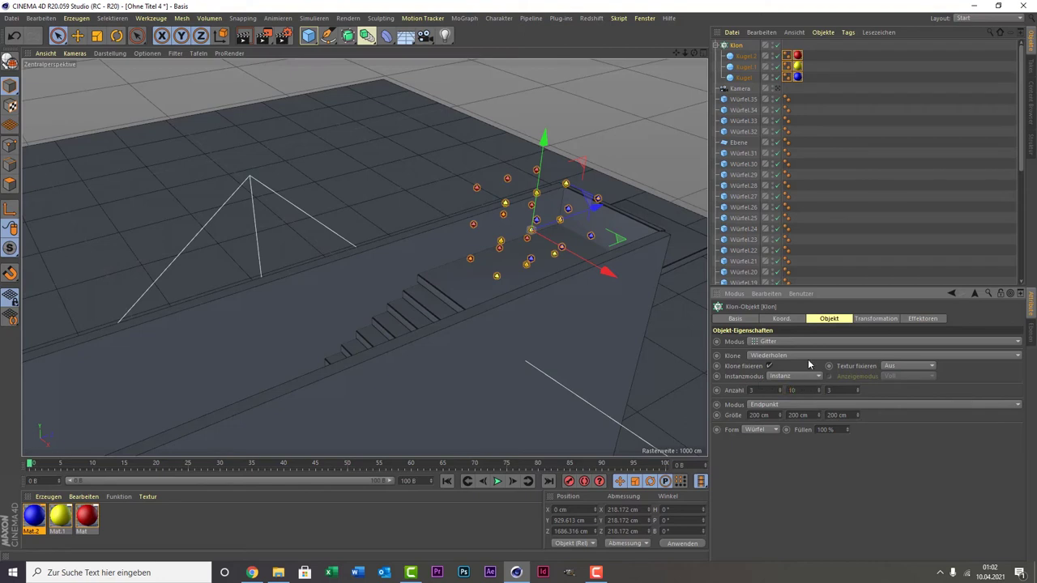
left_click_drag(781, 390, 700, 390)
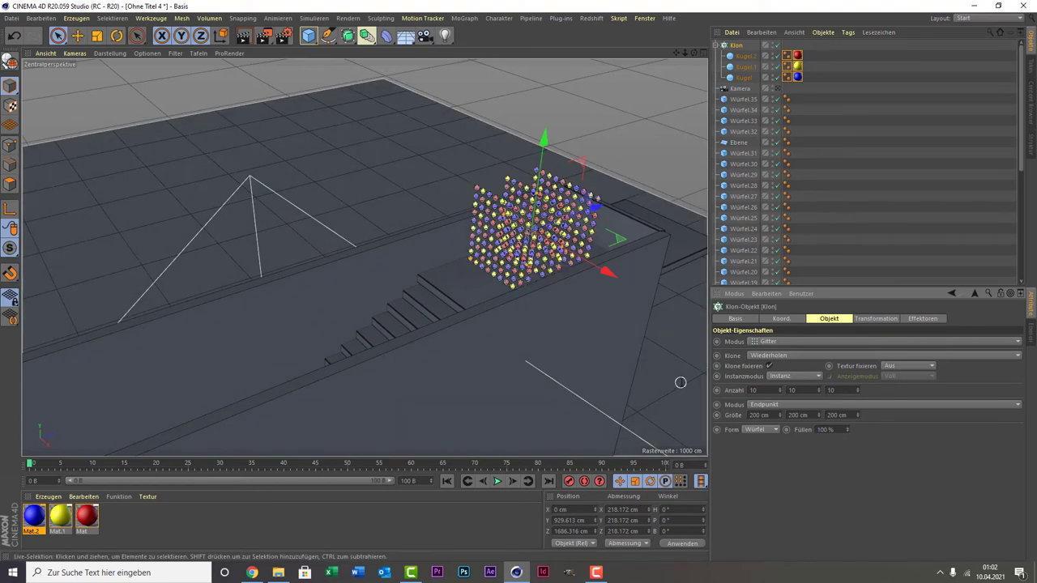
Zoom in and orbit to frontal and elevated corner views of the 10×10×10 clone block
left_click_drag(571, 118, 540, 257, "alt")
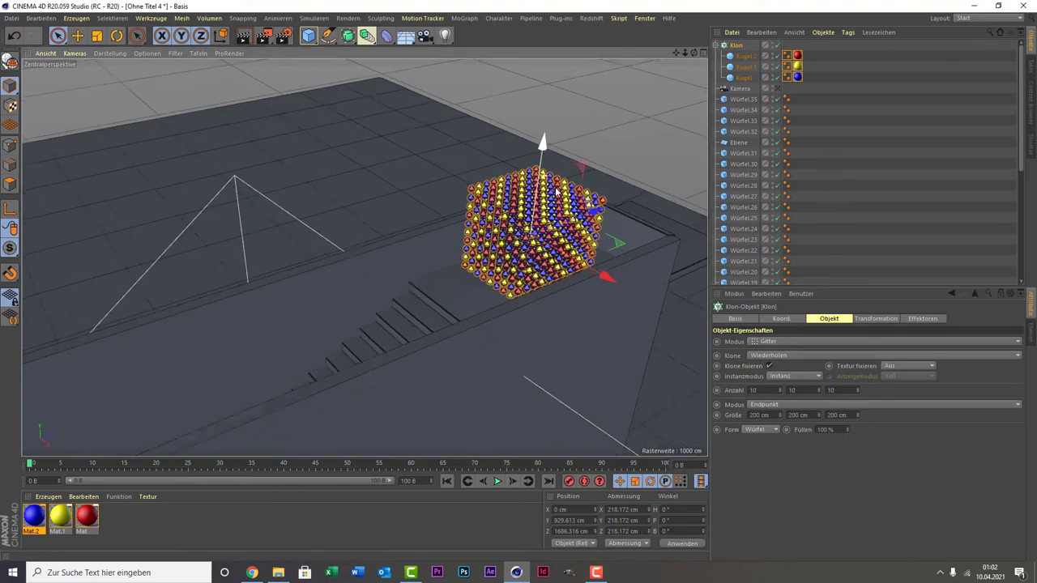
scroll(540, 258, "up", 2)
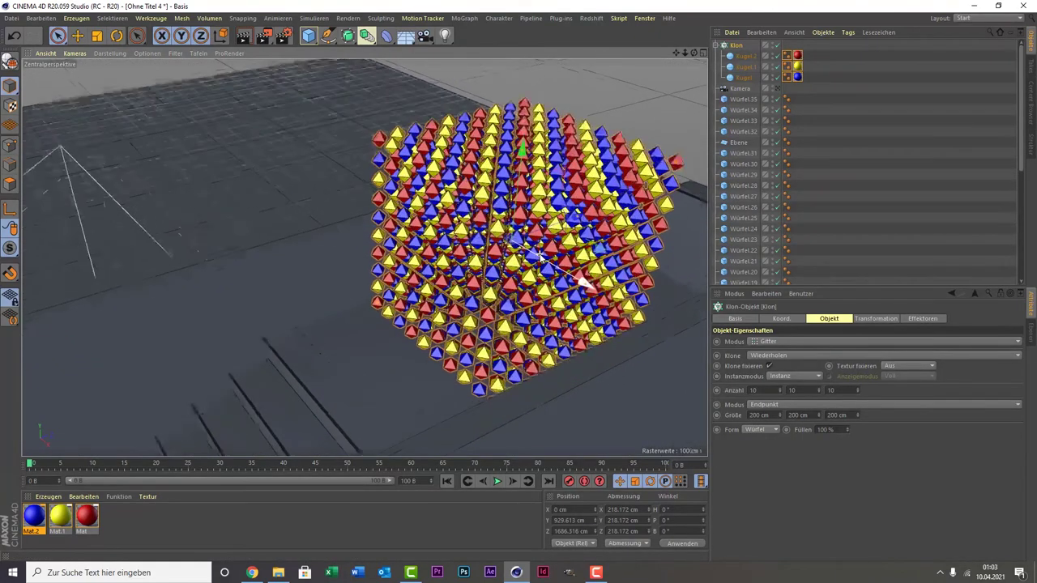
scroll(541, 258, "up", 2)
scroll(540, 258, "up", 2)
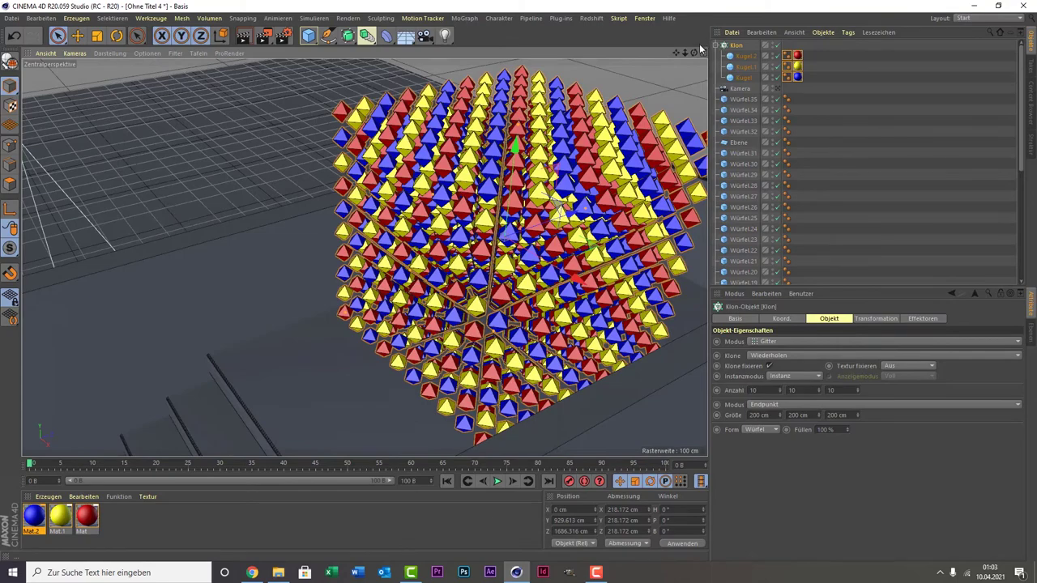
left_click_drag(699, 57, 616, 64)
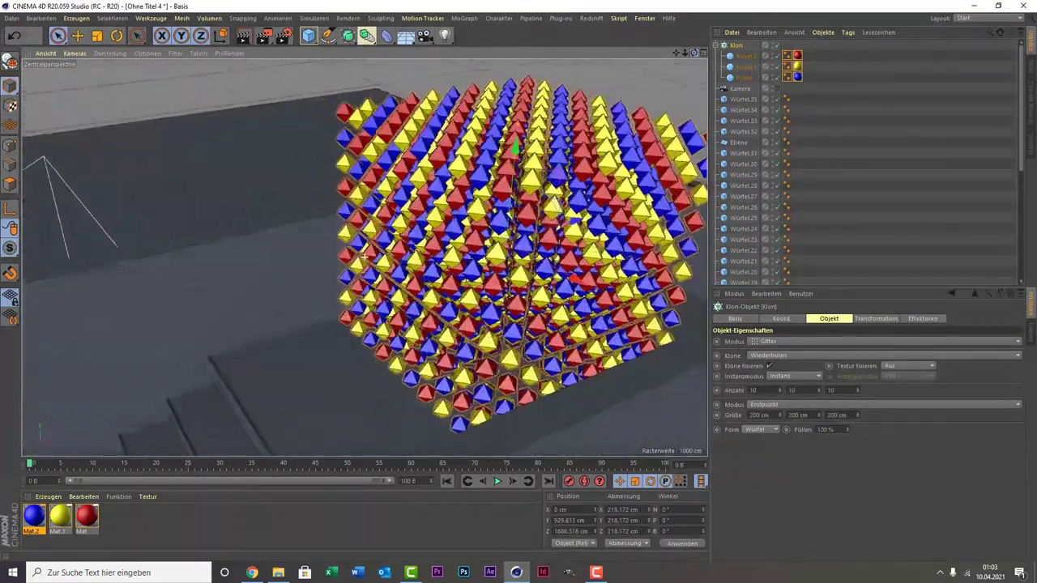
left_click_drag(694, 53, 620, 130)
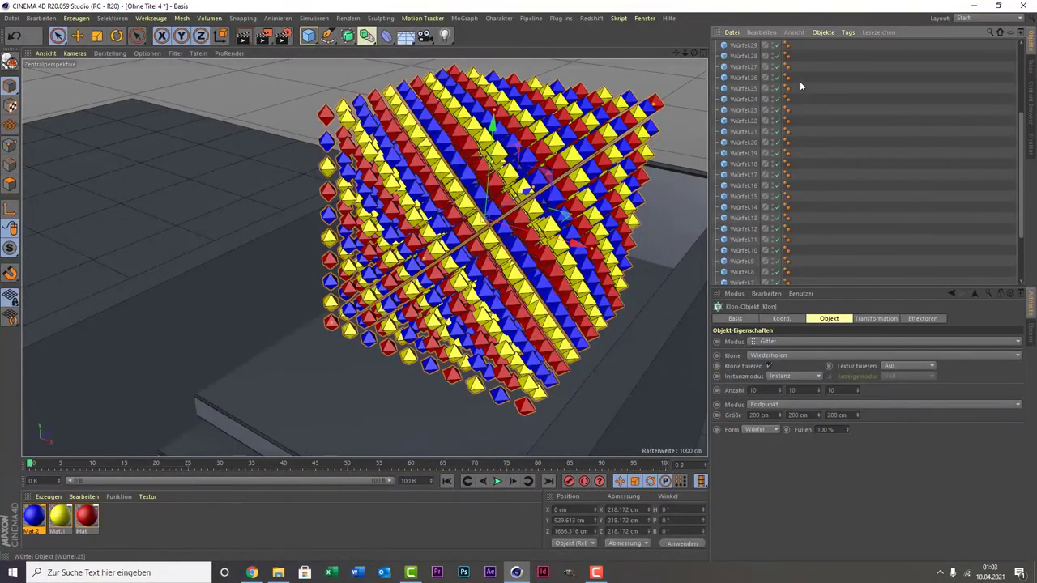
Give the three source spheres Kugel, Kugel.1 and Kugel.2 Rigid Body tags
left_click(806, 84)
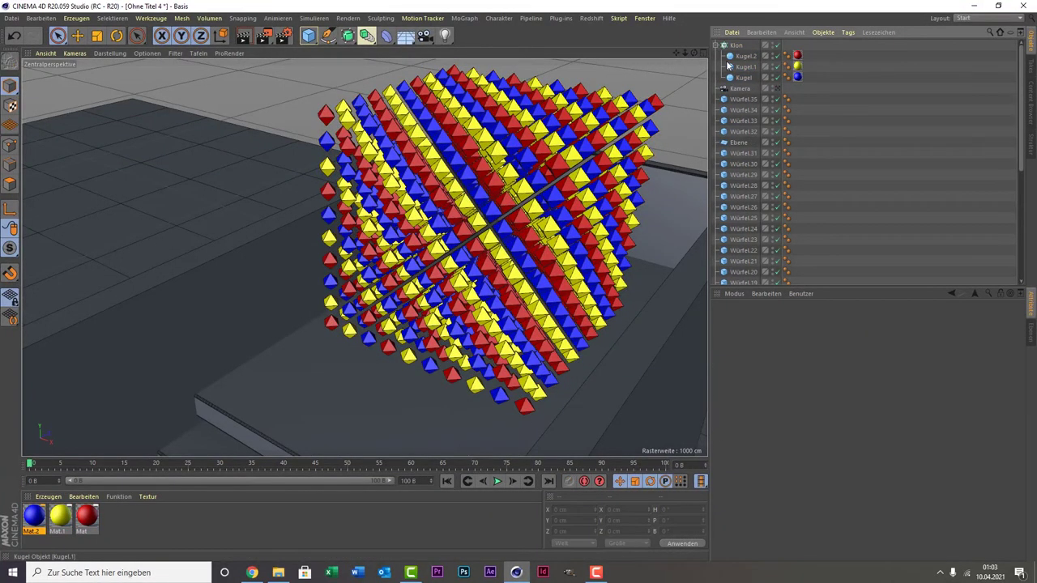
left_click(734, 59)
left_click(741, 68, "ctrl")
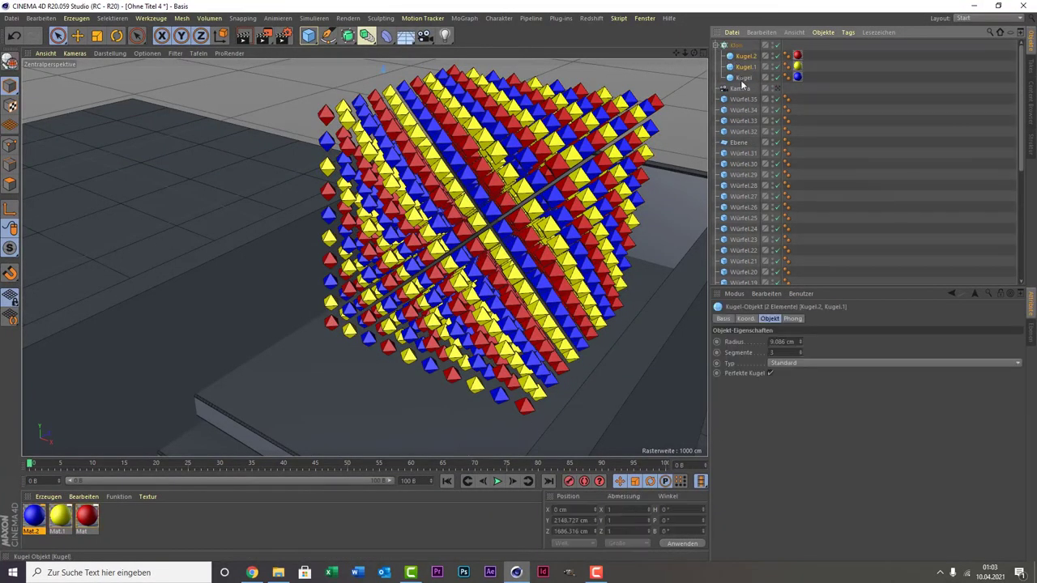
right_click(752, 73)
mouse_move(788, 152)
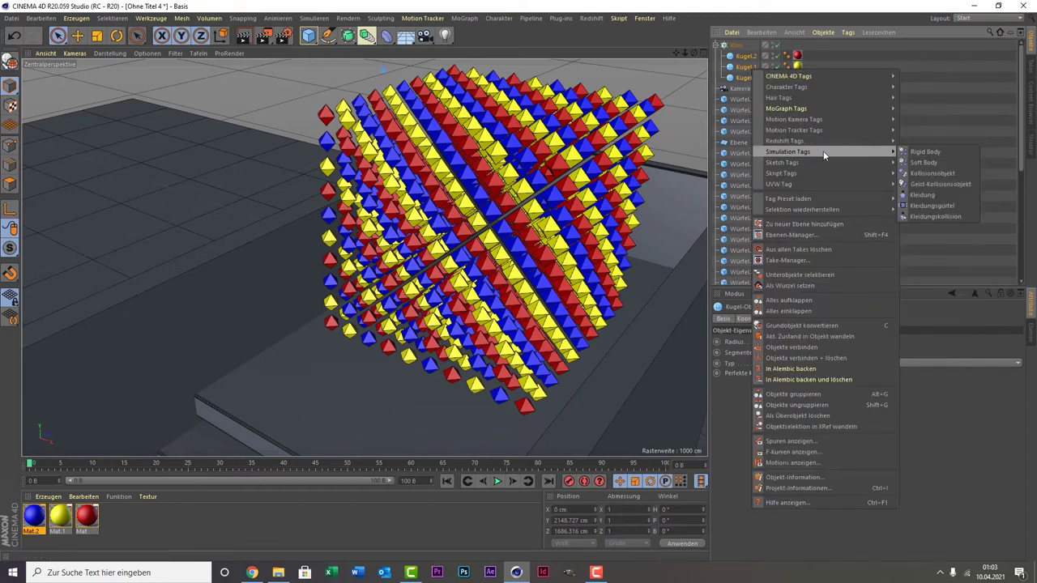
left_click(955, 152)
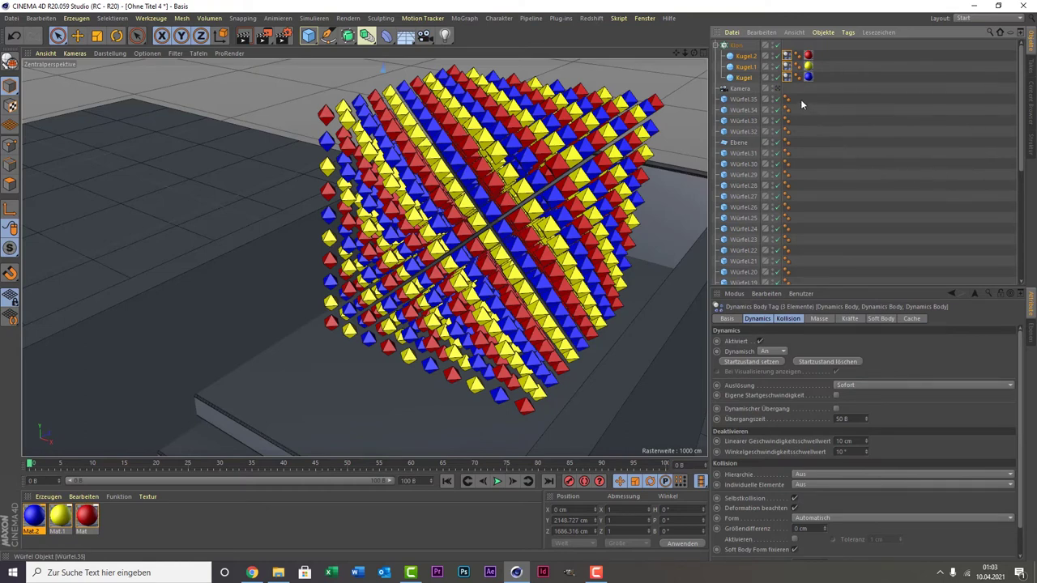
Add Collider Body tags to all the Würfel stair cubes and start the simulation
scroll(800, 99, "down", 3)
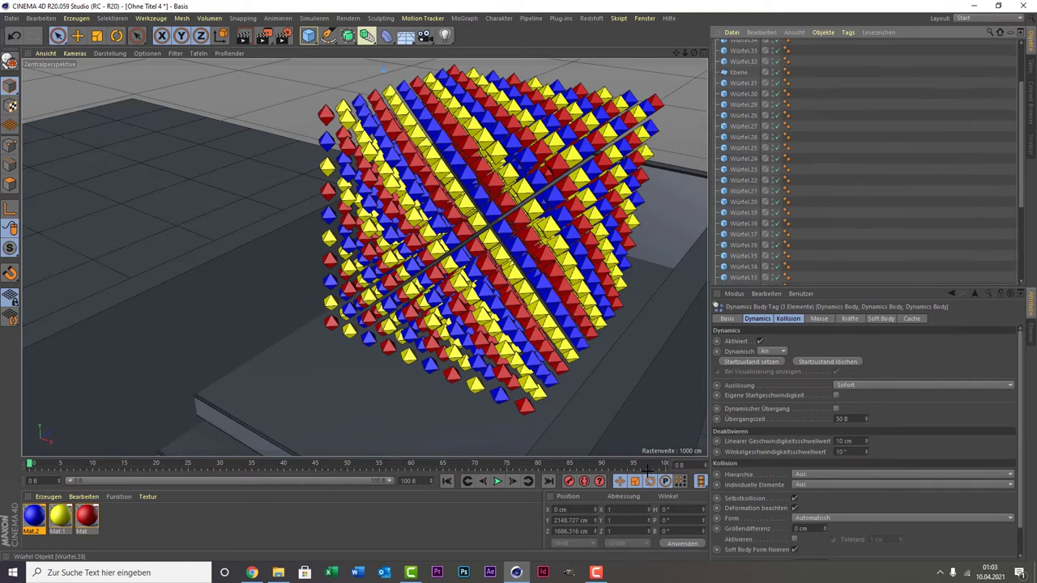
scroll(816, 151, "up", 3)
left_click(786, 152)
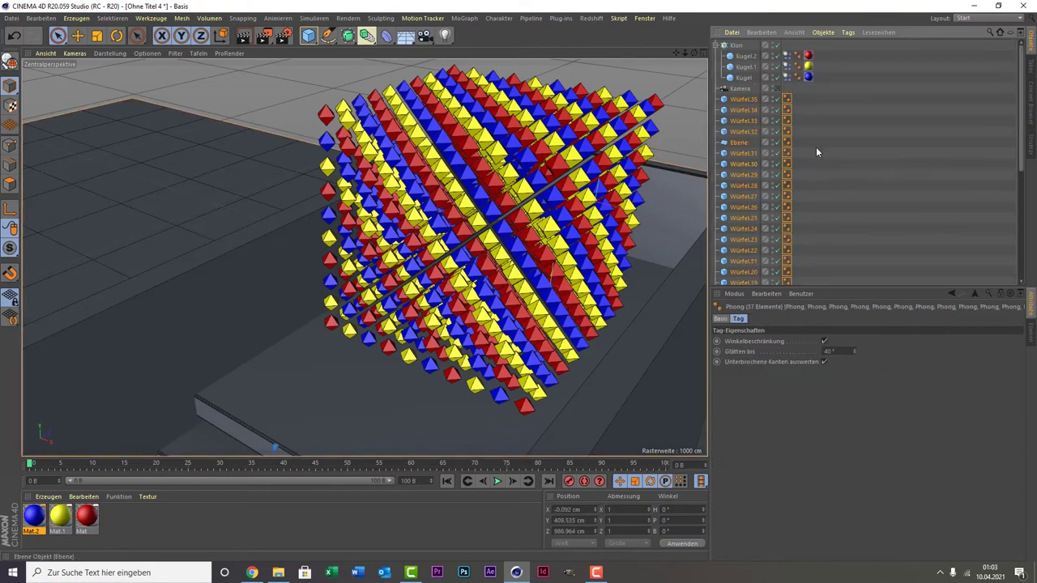
right_click(748, 140)
mouse_move(776, 149)
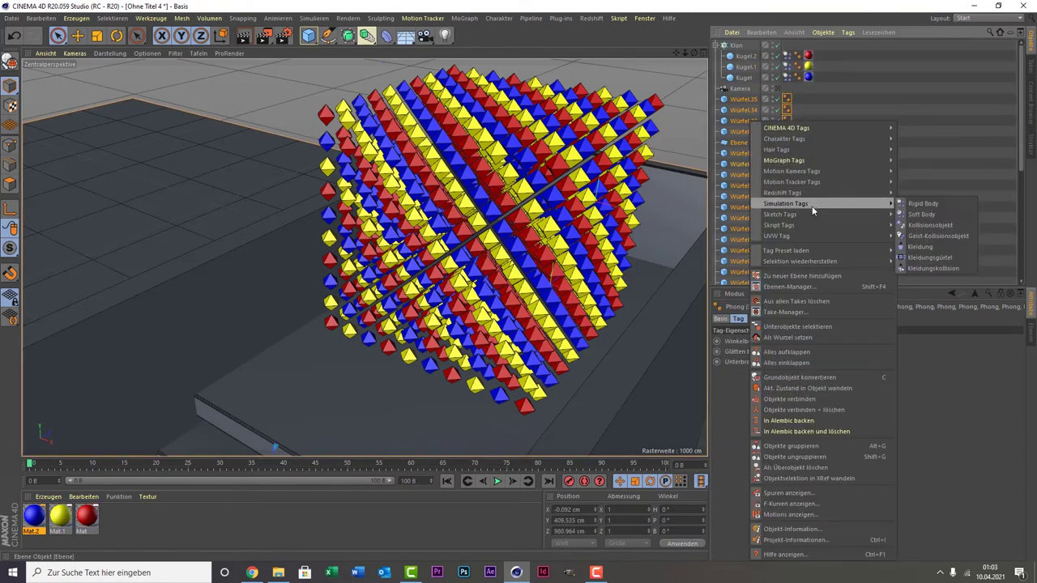
mouse_move(786, 203)
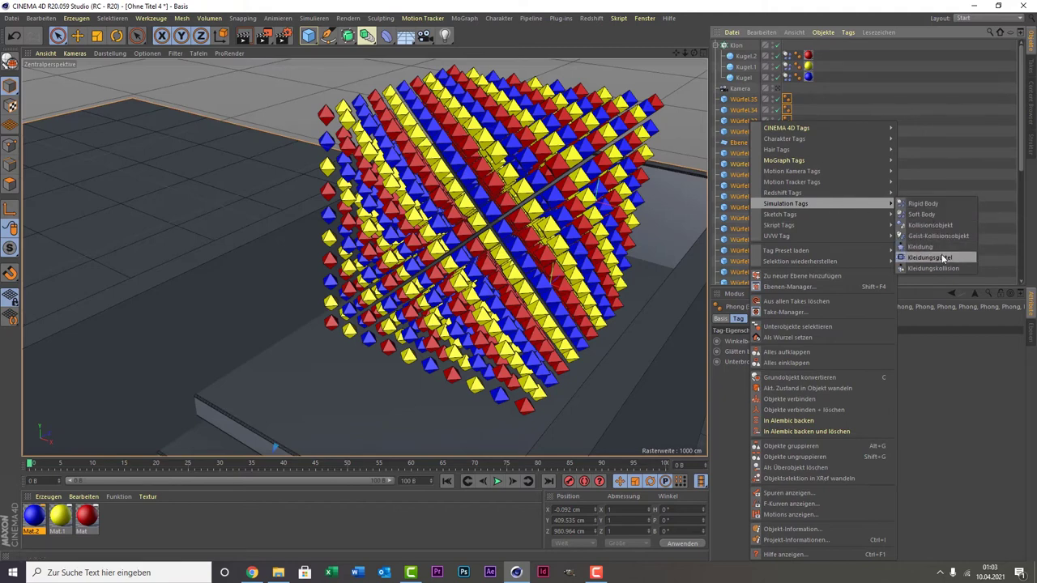
left_click(944, 224)
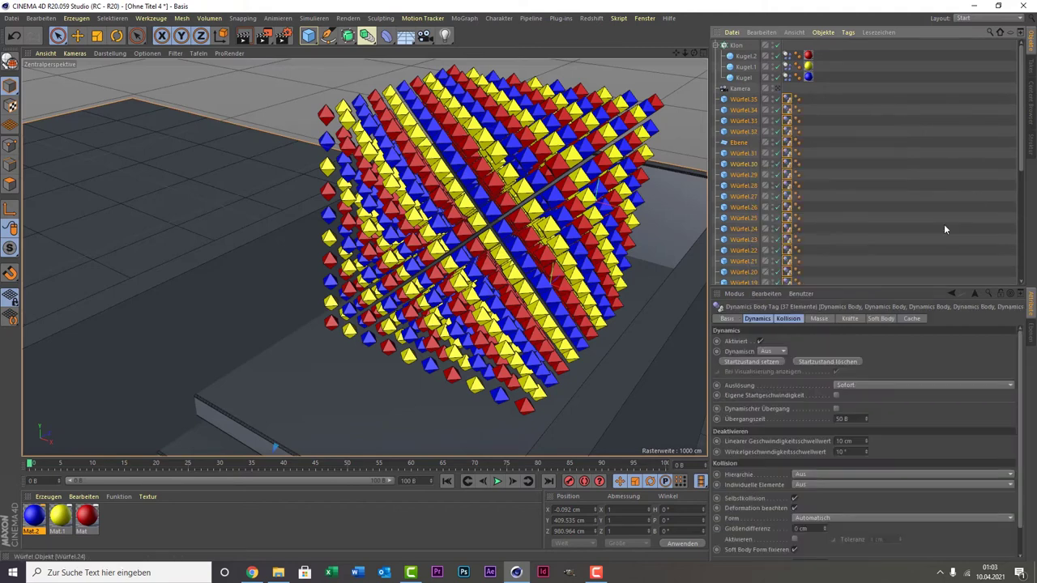
left_click(499, 481)
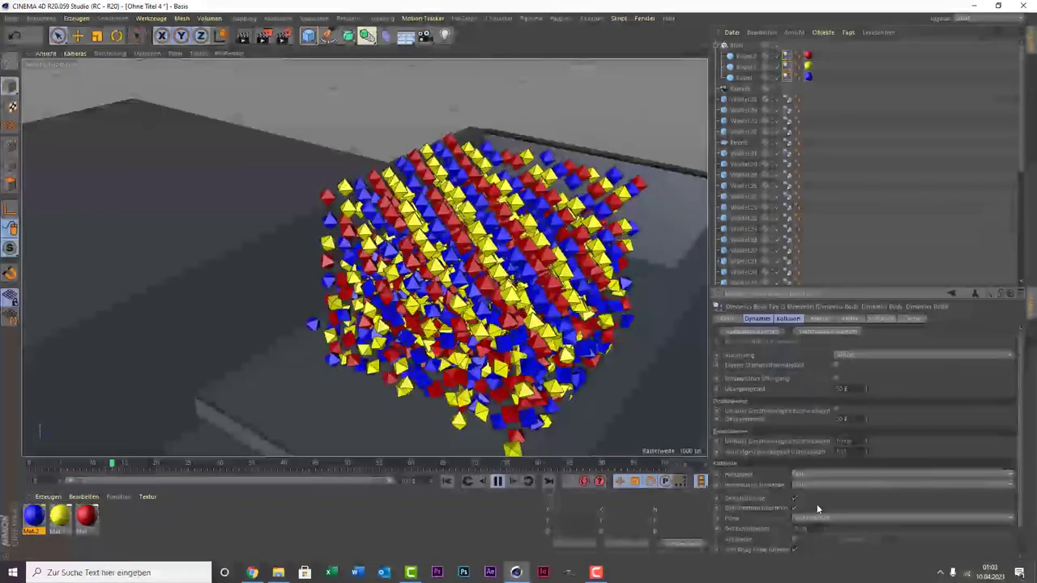
Edit the tag's elasticity, watch through the Kamera, pause at frame 78, then return to the editor view
left_click(801, 534)
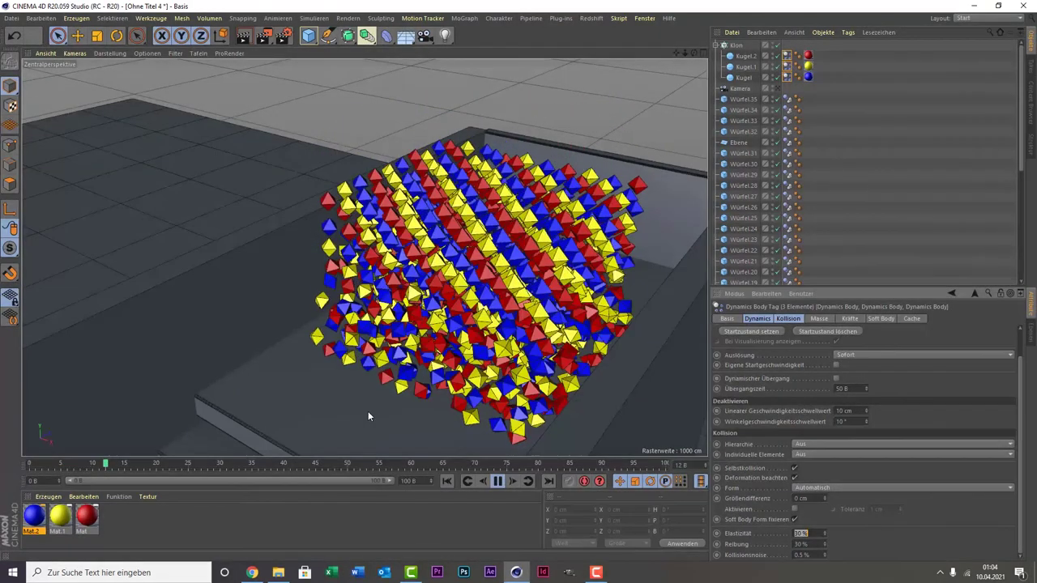
left_click(776, 90)
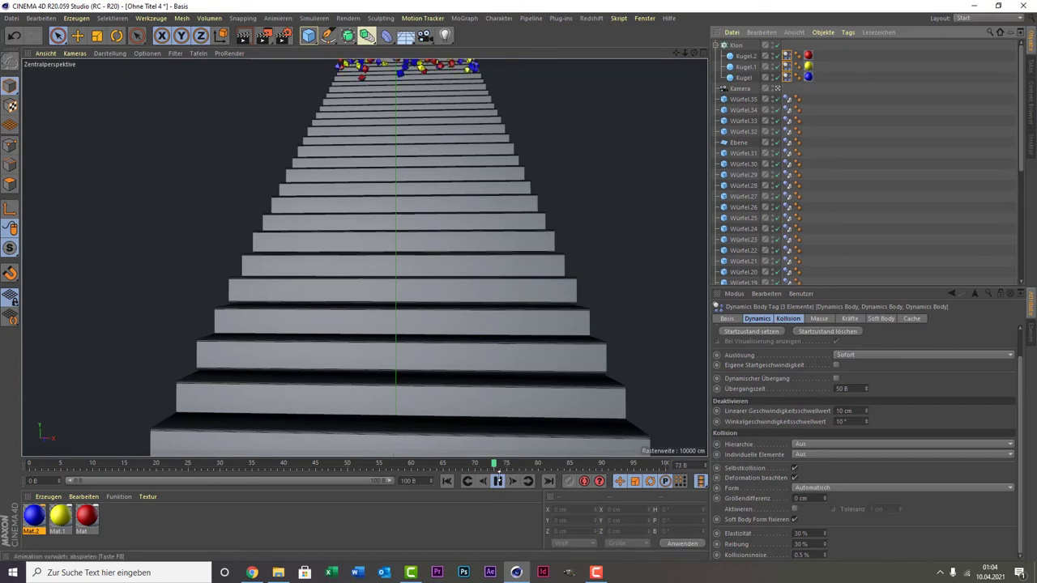
left_click(498, 481)
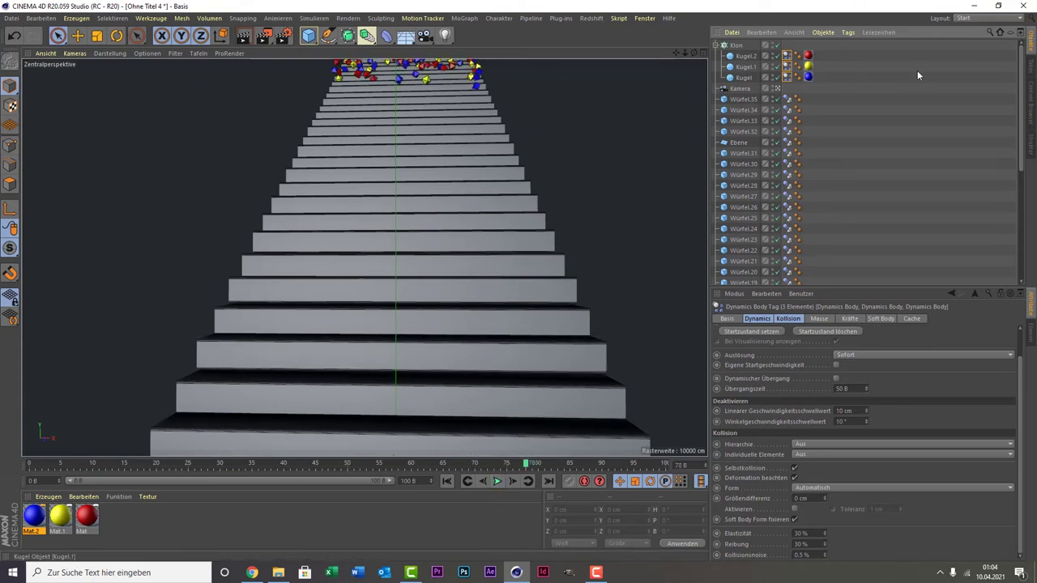
left_click(777, 89)
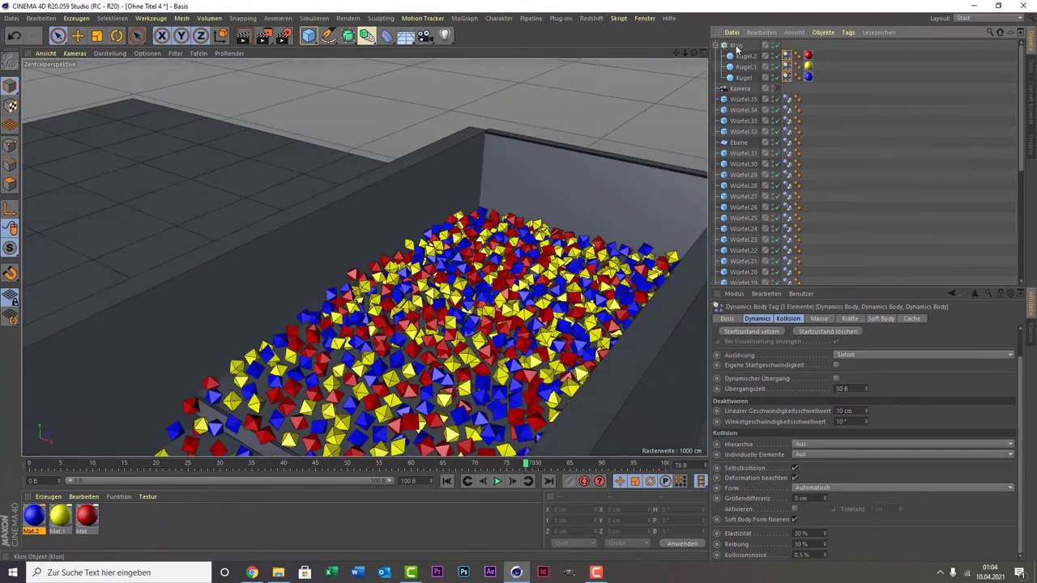
Rewind to frame 0, move Klon about 321 cm forward to Z 1365 cm, and view through the Kamera
left_click(736, 46)
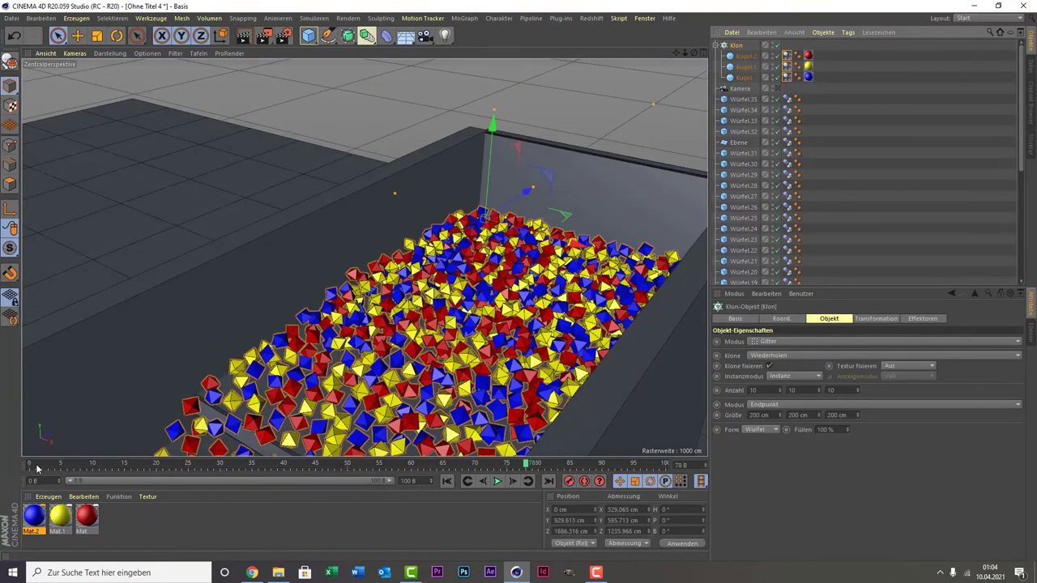
left_click_drag(37, 468, 2, 471)
scroll(278, 356, "down", 1)
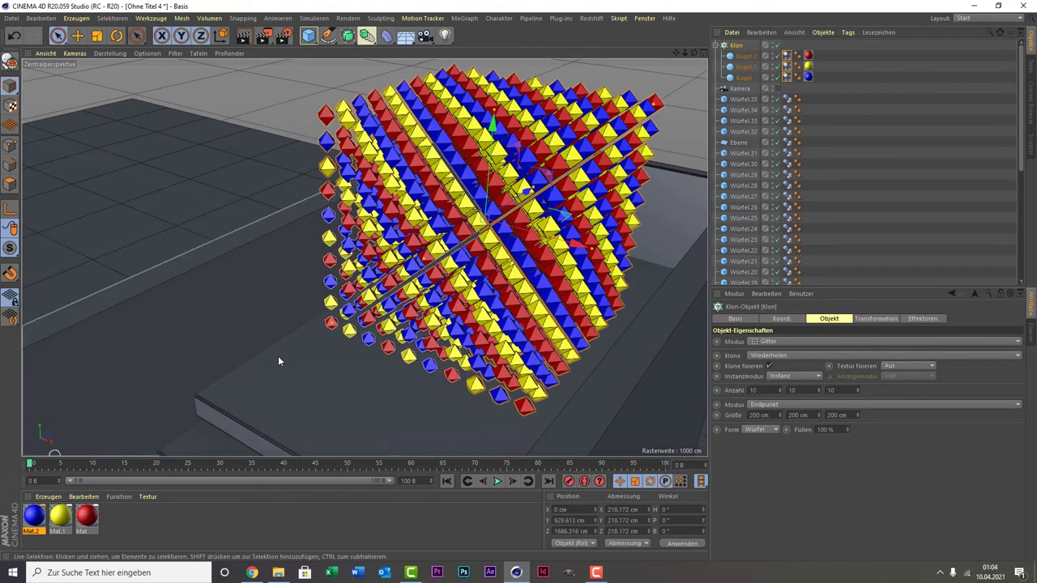
scroll(278, 357, "down", 3)
scroll(278, 359, "down", 2)
scroll(254, 370, "down", 2)
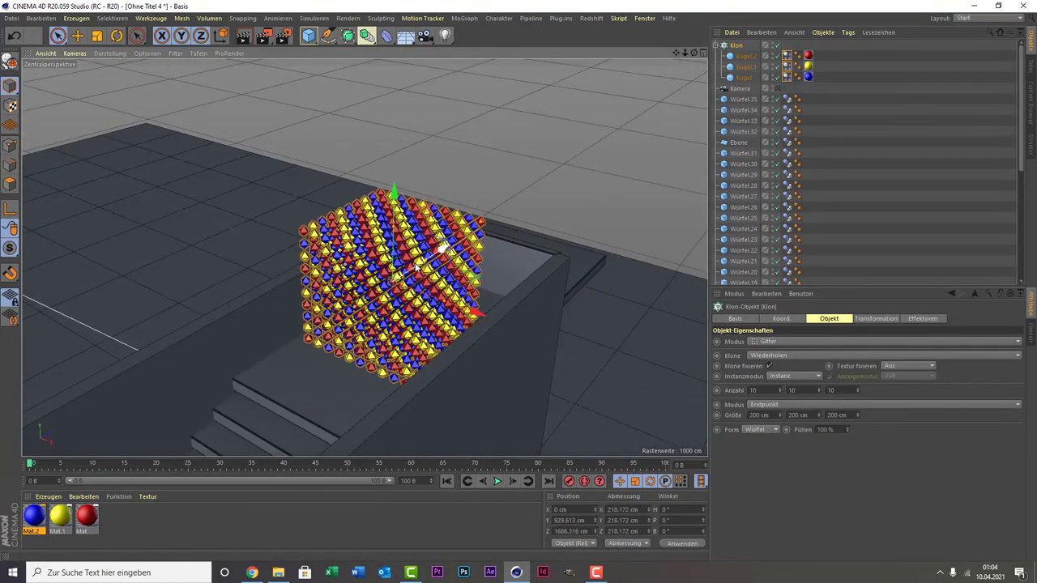
left_click_drag(417, 269, 273, 347)
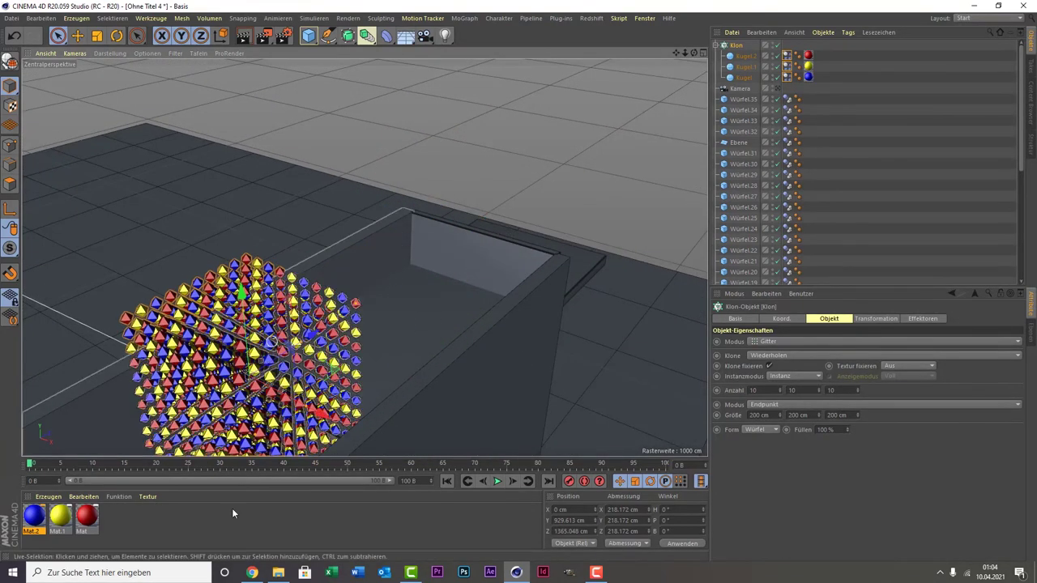
left_click_drag(672, 55, 672, 55)
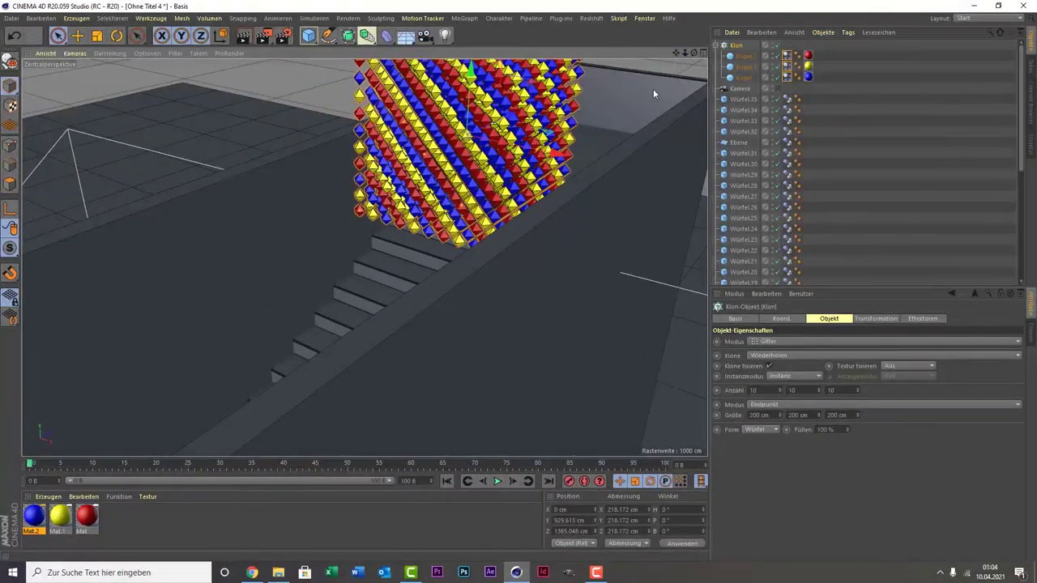
left_click(777, 89)
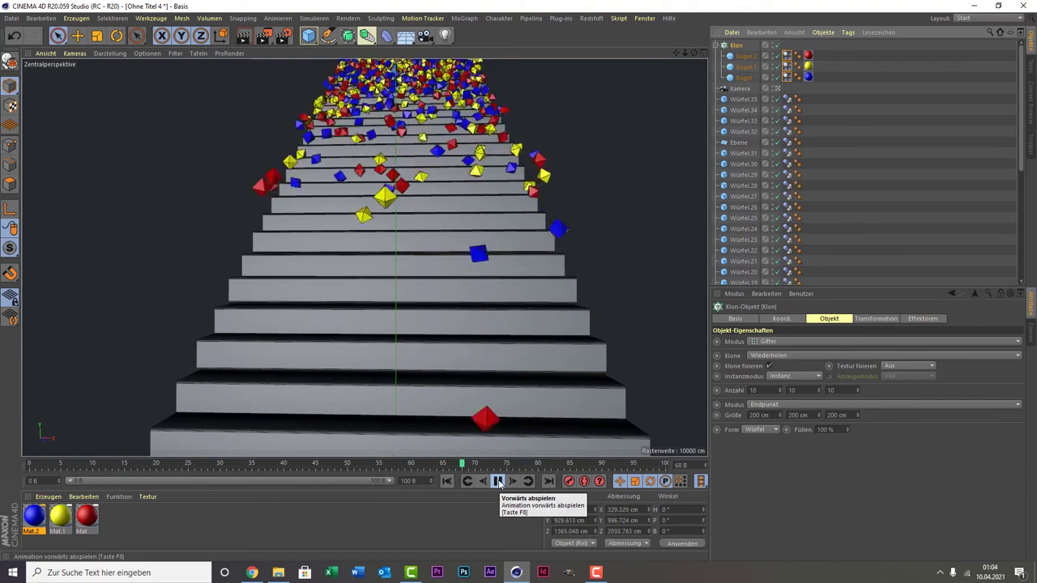
Pause at frame 74, render a preview of the clones, then select Kugel, Kugel.1 and Kugel.2 together
left_click(498, 481)
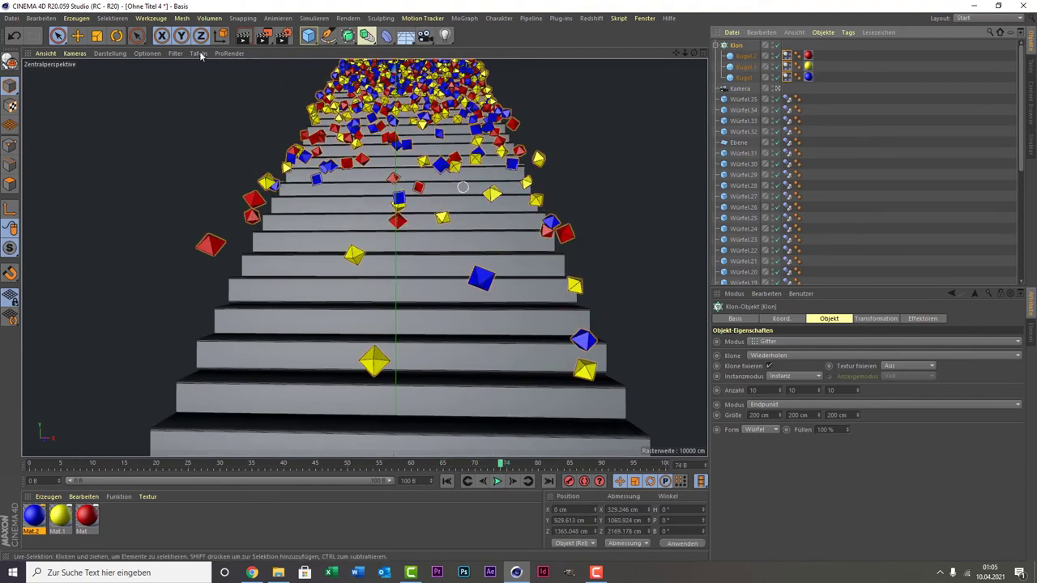
left_click(244, 38)
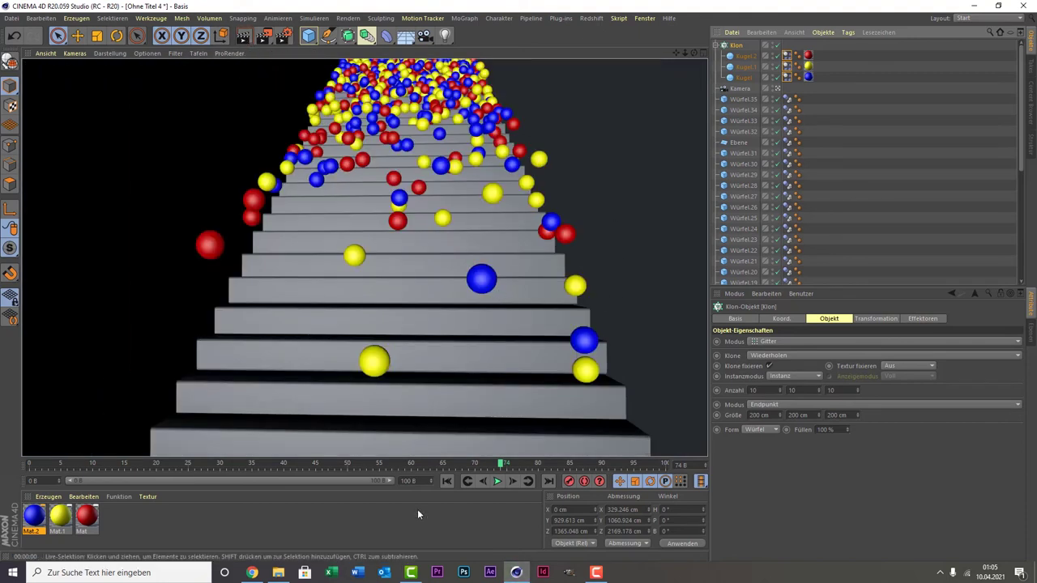
left_click(829, 75)
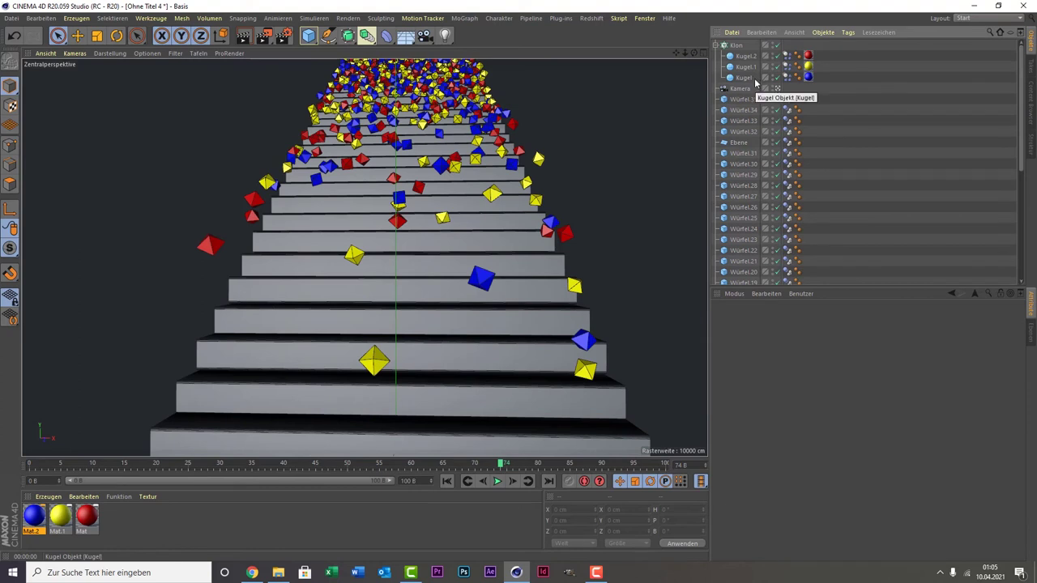
left_click_drag(749, 77, 751, 67)
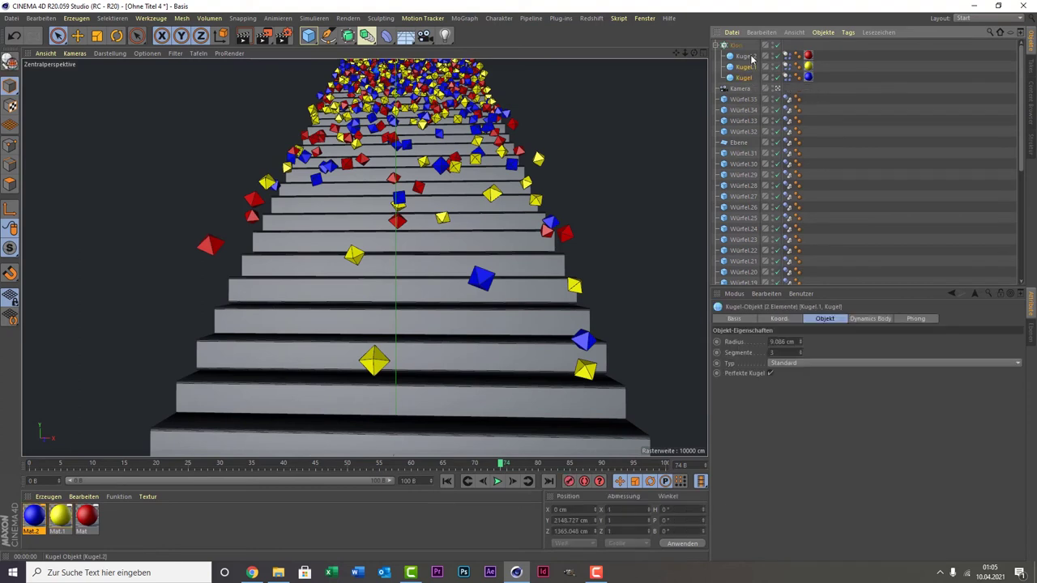
Set the spheres' Segmente to 10 and rewind the timeline to frame 0
left_click(771, 352)
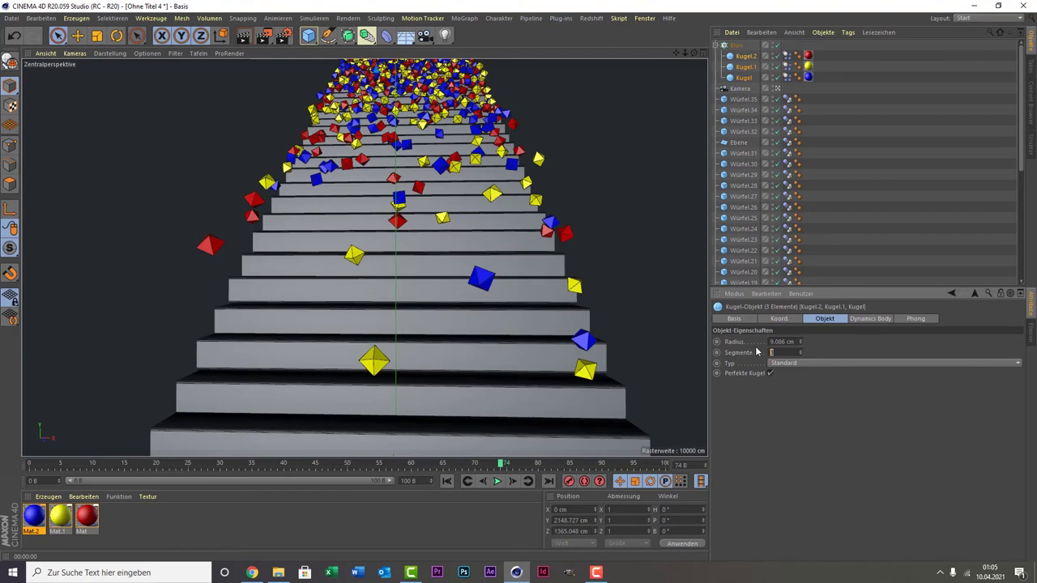
type("10")
key("Return")
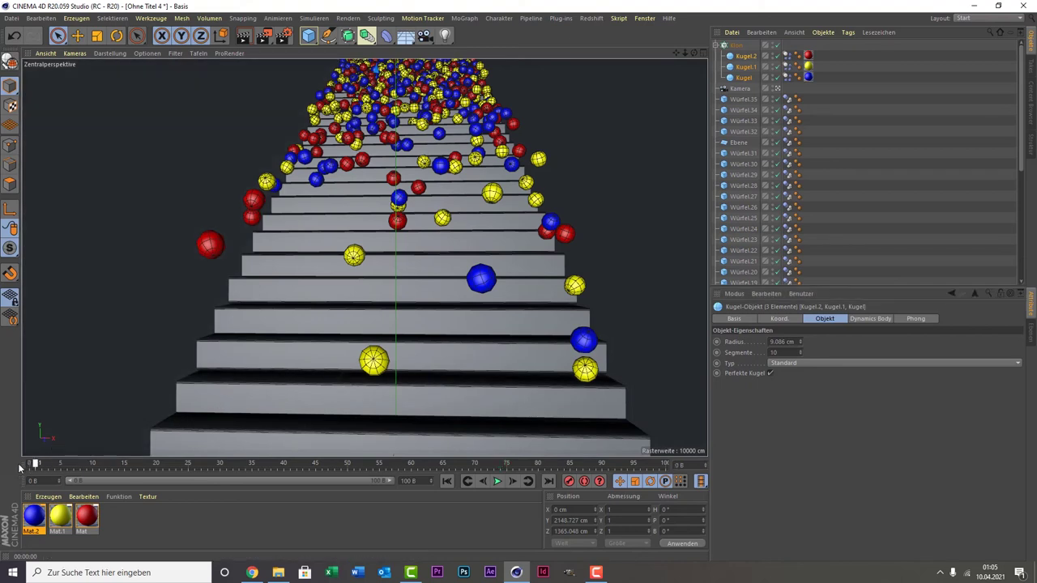
left_click_drag(21, 468, 7, 469)
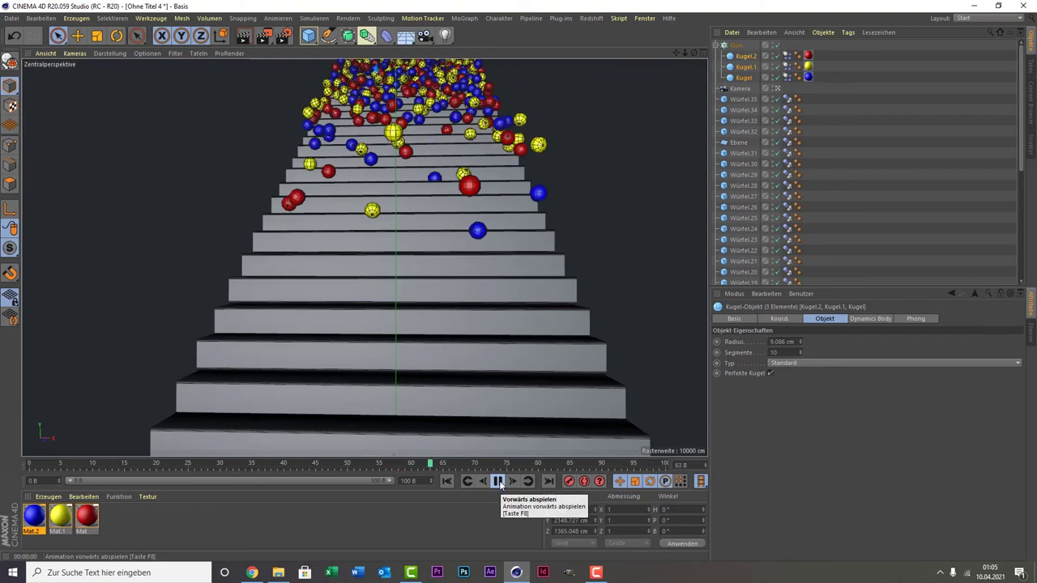
Render a preview of the rounder balls, then replay the fall and pause at frame 97
left_click(498, 481)
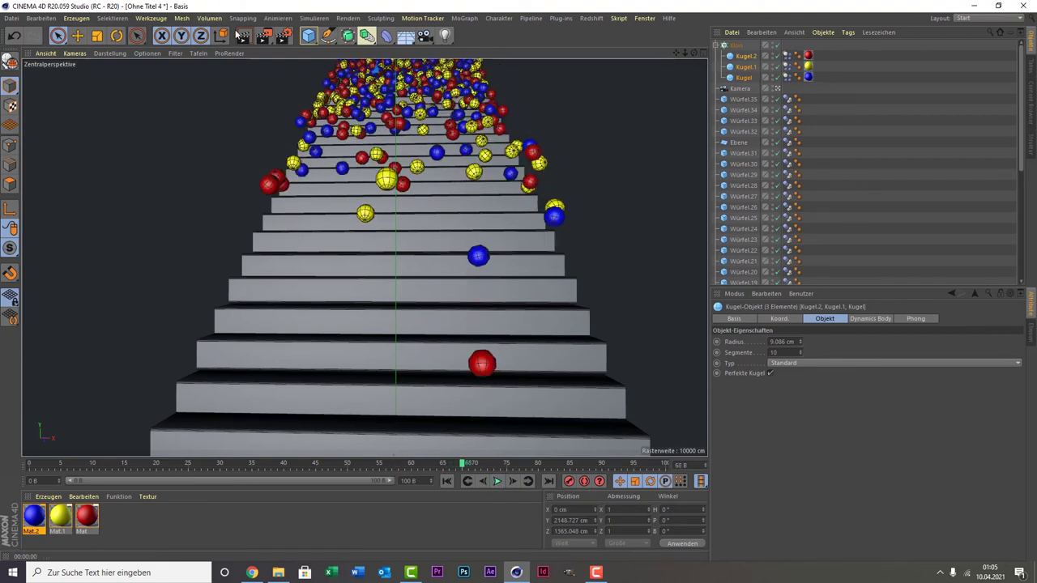
left_click(249, 37)
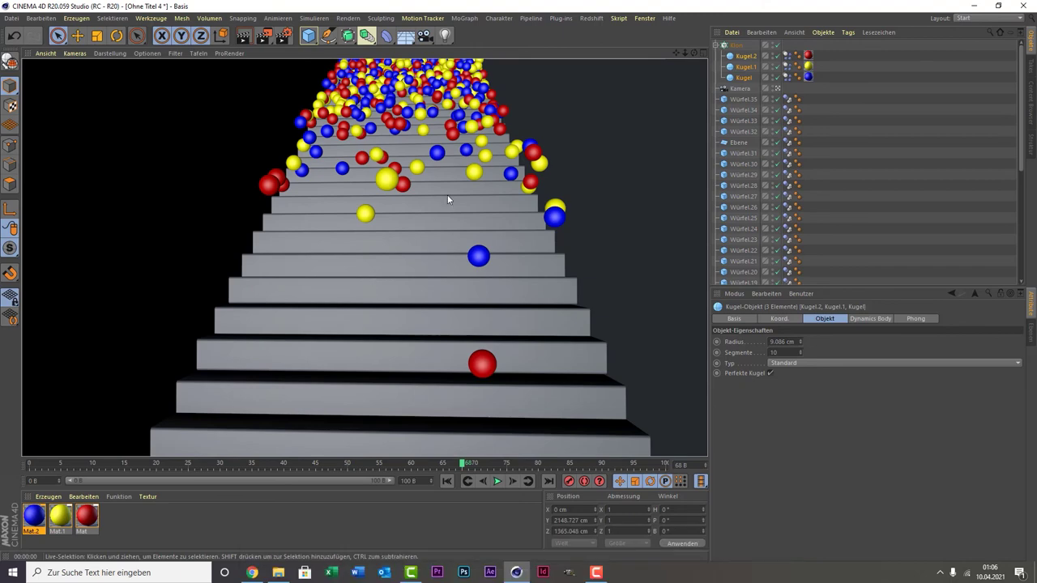
left_click(498, 481)
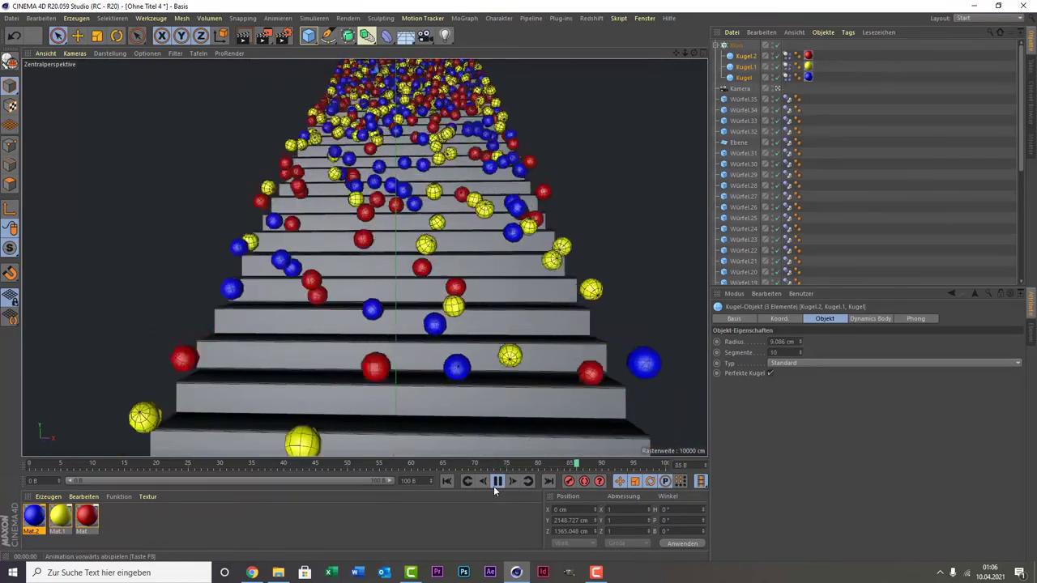
left_click(497, 484)
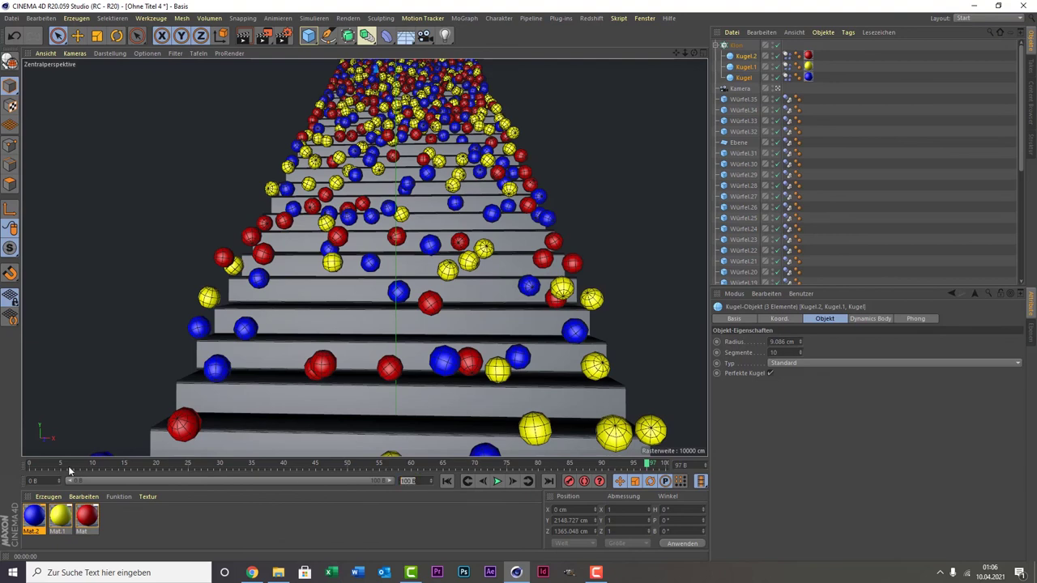
type("200")
Deselect everything, expand the preview range to frames 0–200, and play the fall
left_click(212, 523)
double_click(237, 481)
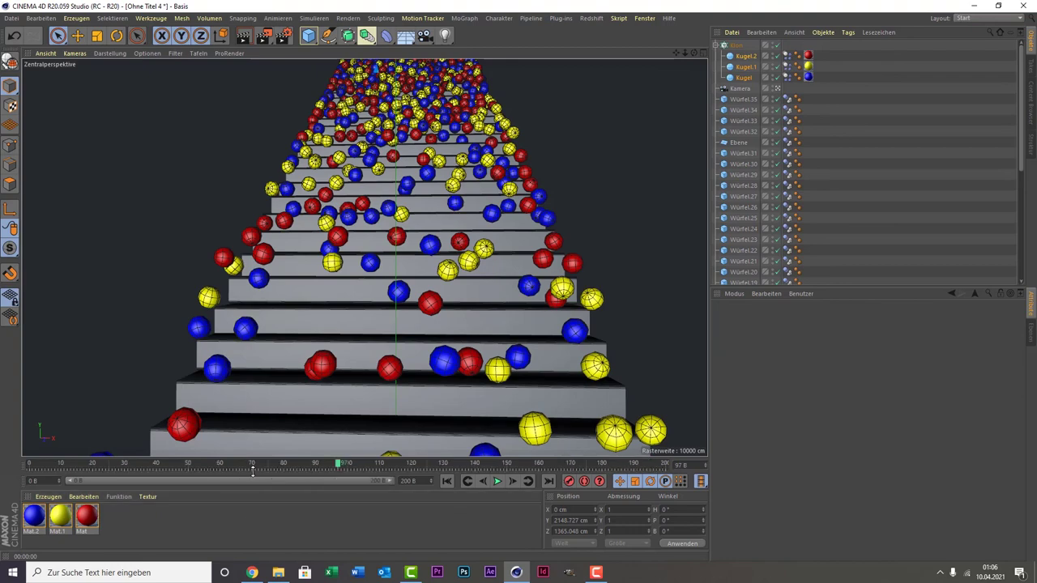
left_click(497, 484)
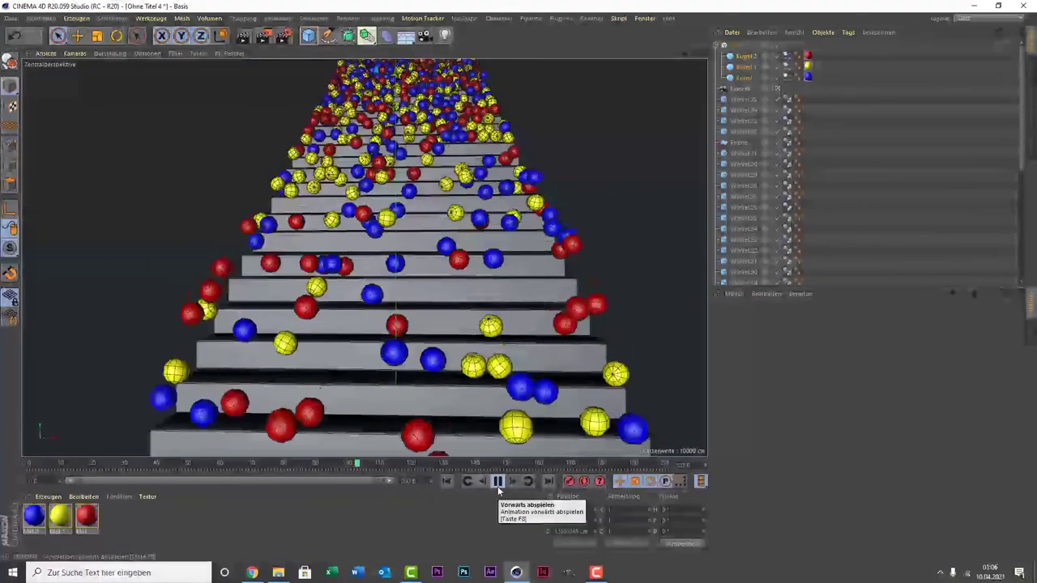